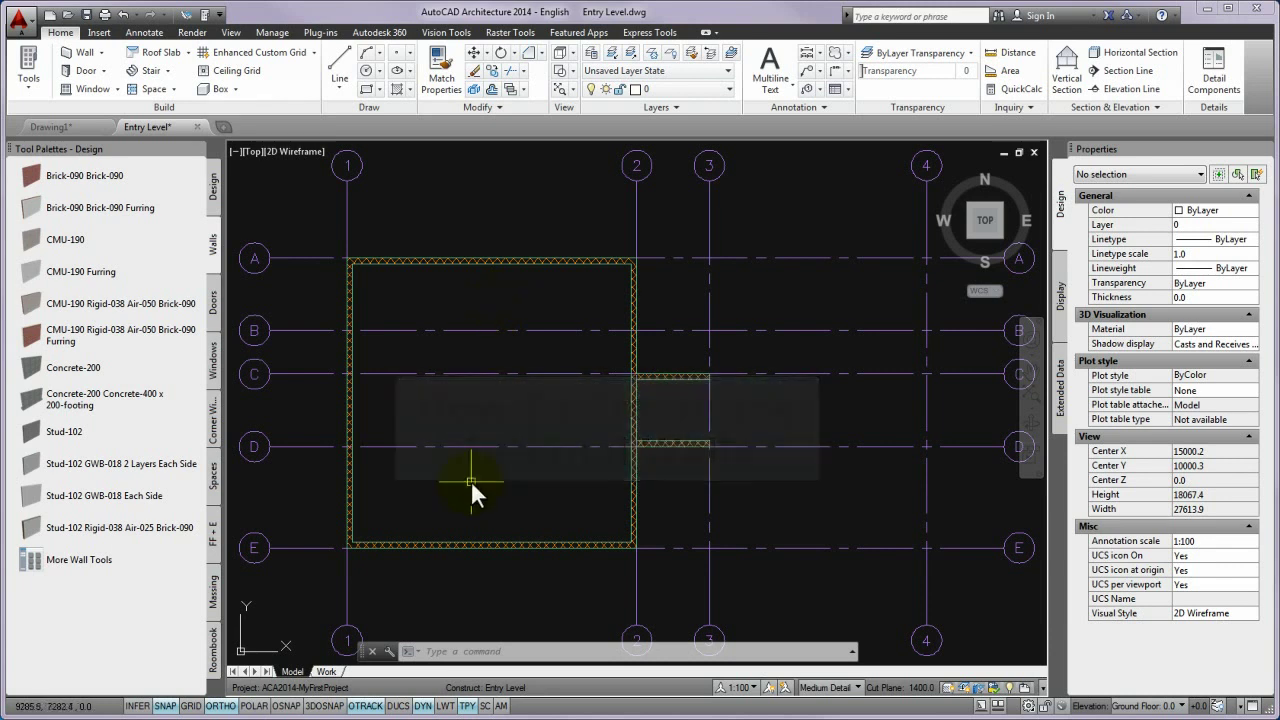
# Open the AEC Object Settings page of the program options
pyautogui.click(388, 651)
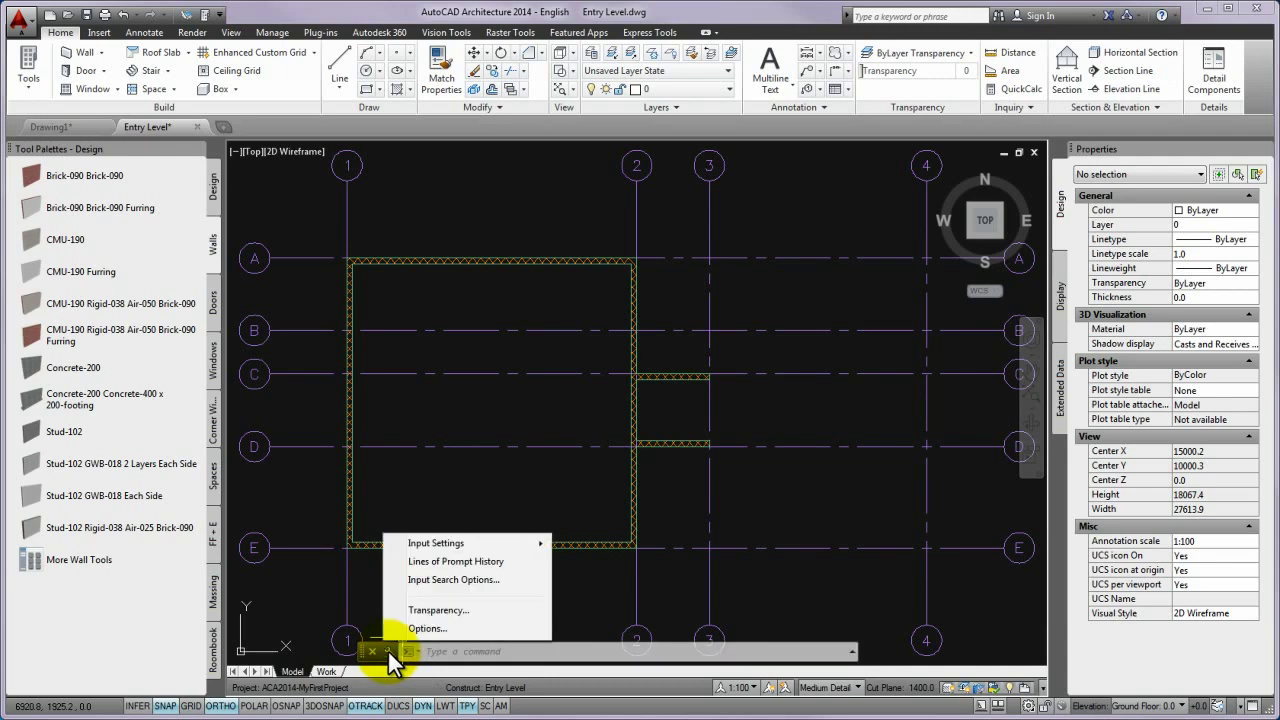
pyautogui.click(456, 628)
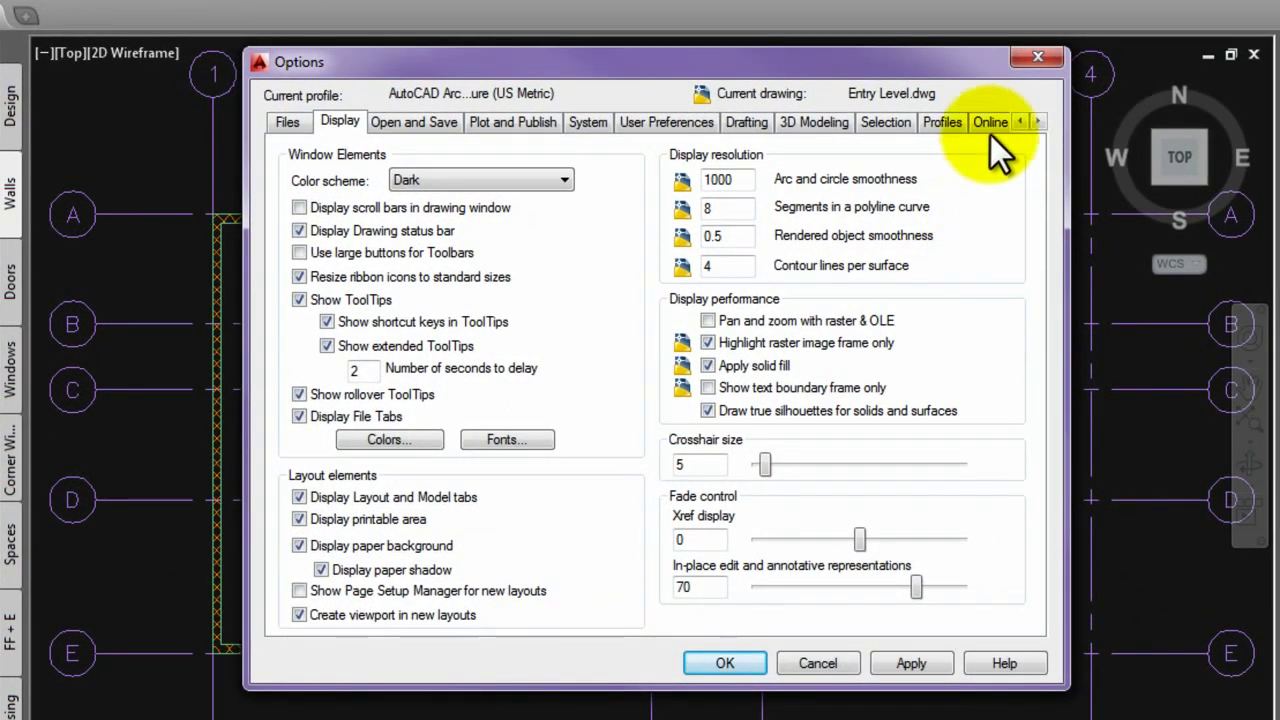
pyautogui.click(1041, 121)
pyautogui.click(1041, 121)
pyautogui.click(1041, 121)
pyautogui.click(1041, 121)
pyautogui.click(1041, 121)
pyautogui.click(1041, 121)
pyautogui.click(1041, 121)
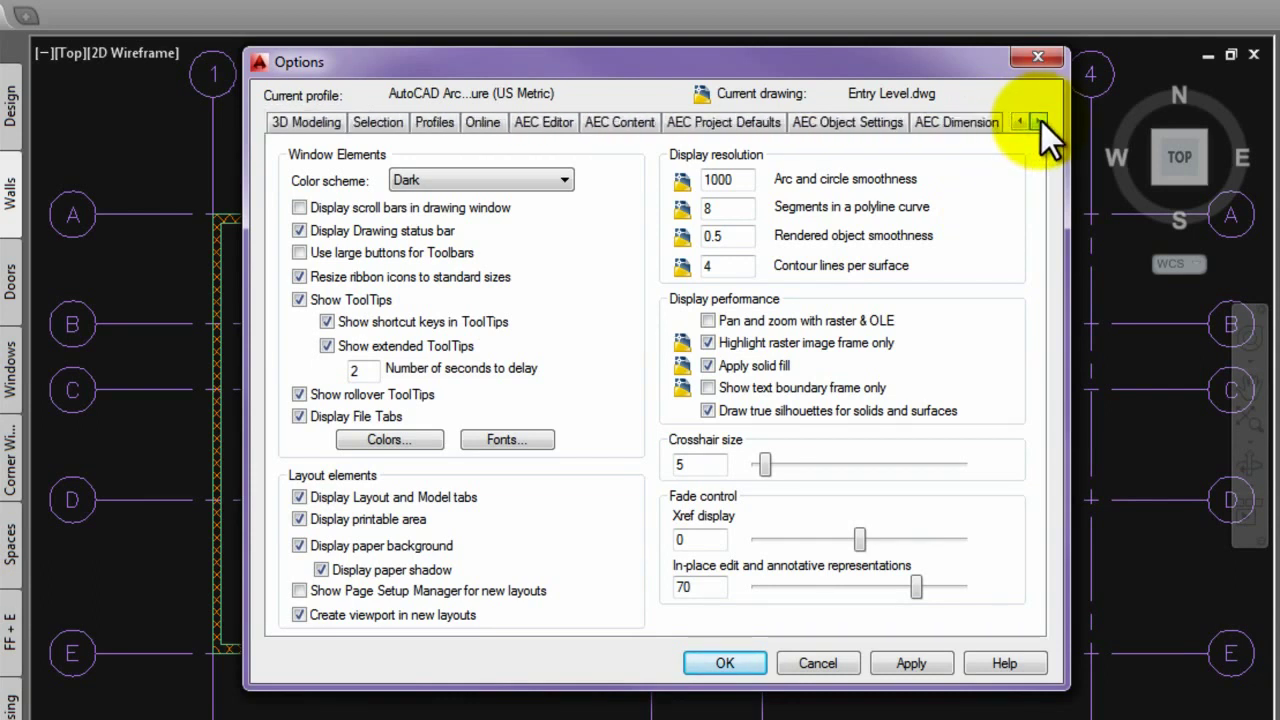
pyautogui.click(850, 121)
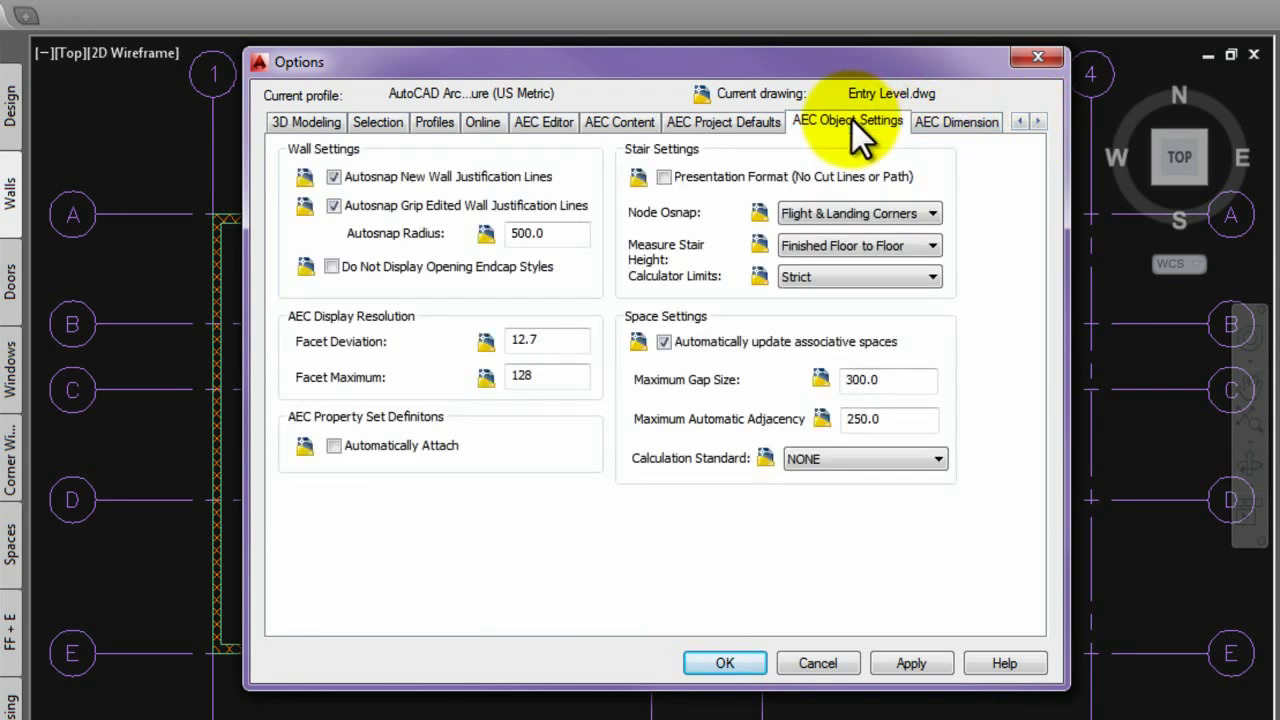
# Check the wall Autosnap Radius and the two justification-line autosnap options, and accept the options
pyautogui.doubleClick(568, 235)
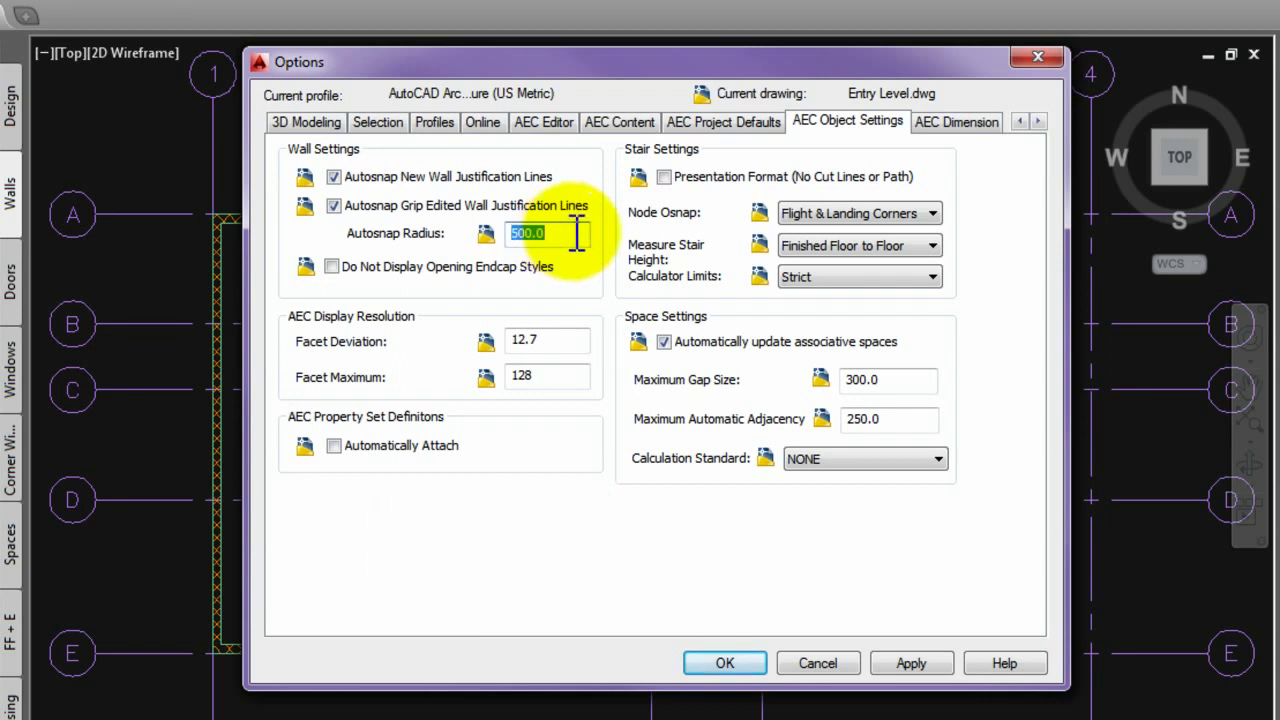
pyautogui.click(334, 176)
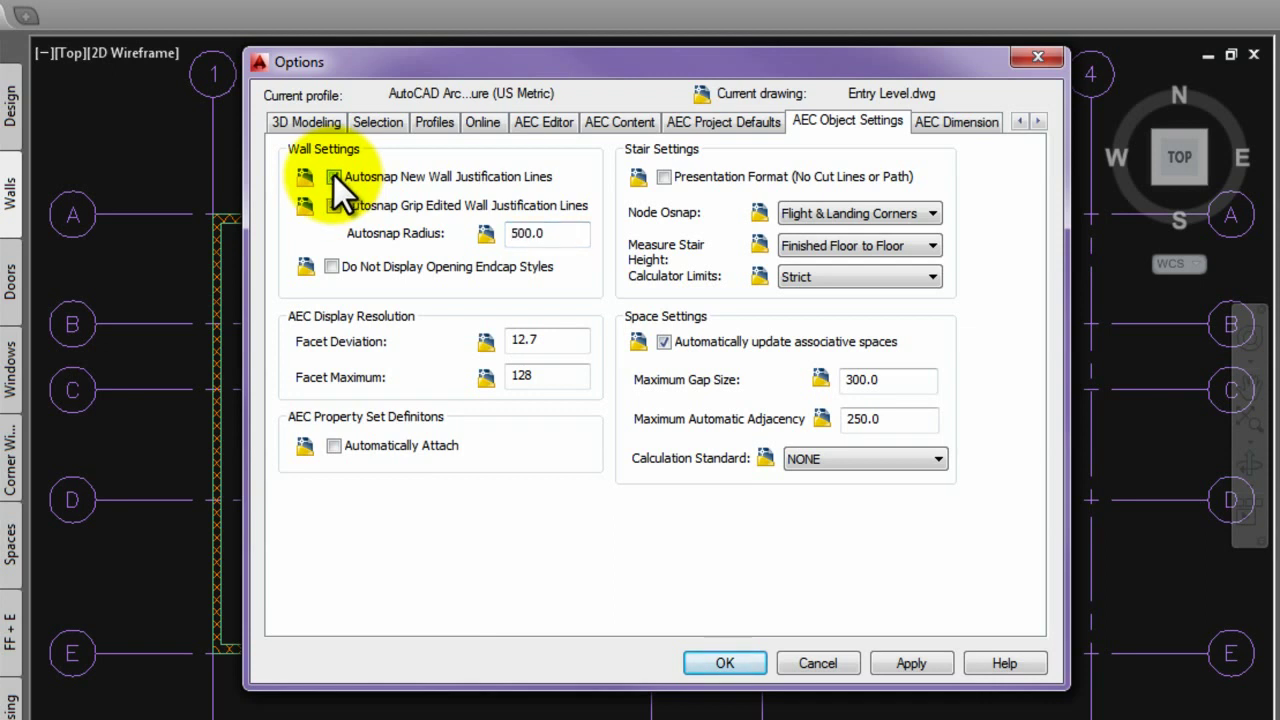
pyautogui.click(334, 205)
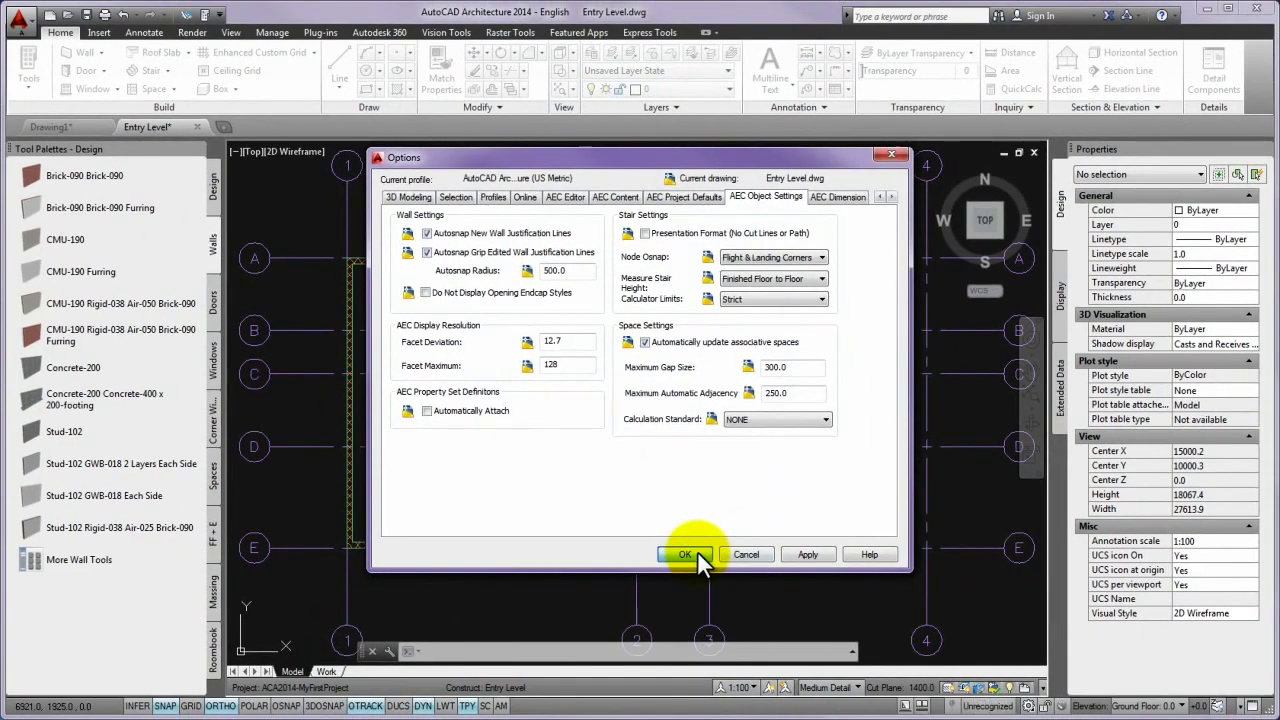
pyautogui.click(684, 554)
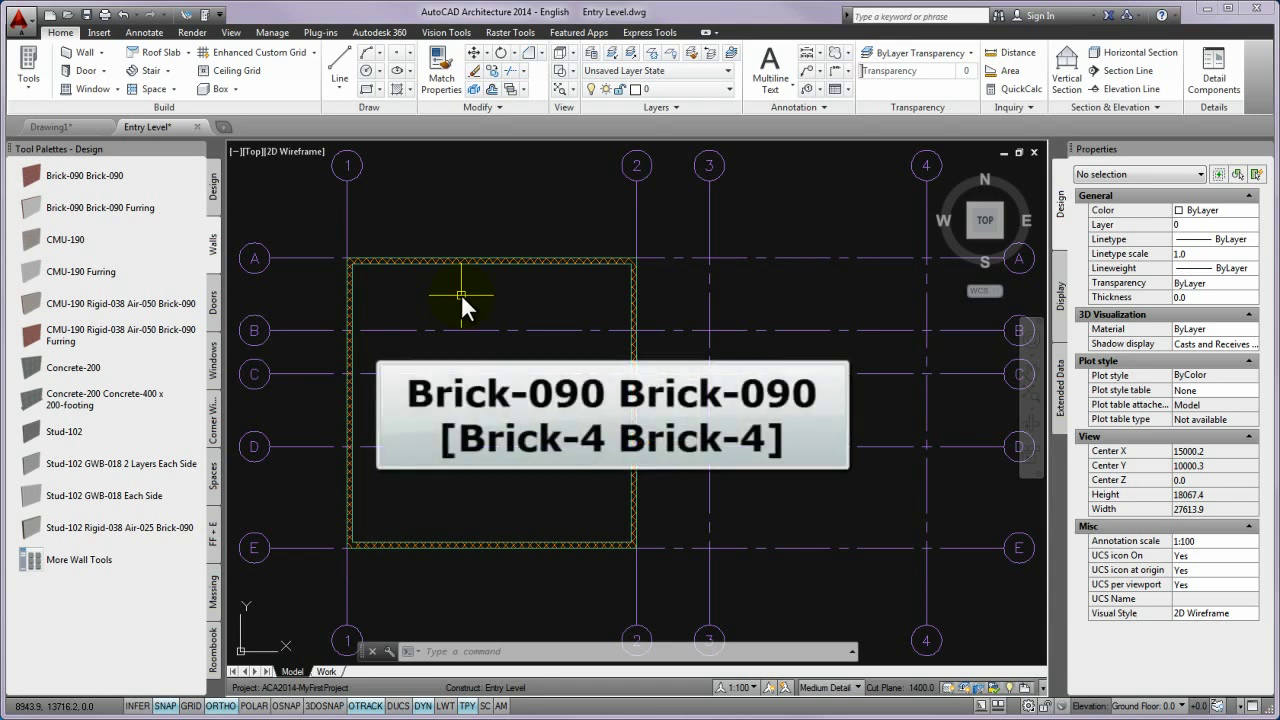
# Draw a Brick-090 Brick-090 wall along grid line C between the walls on grids 1 and 2, with object snap on
pyautogui.click(70, 180)
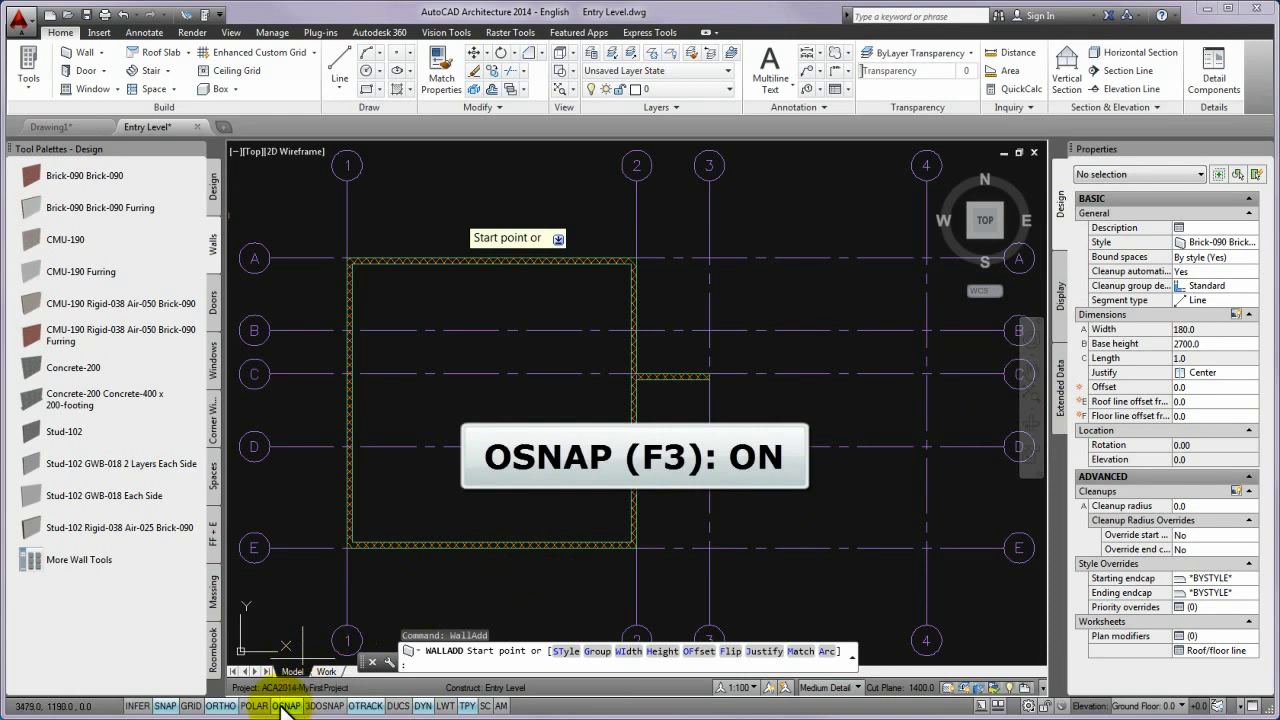
pyautogui.click(283, 706)
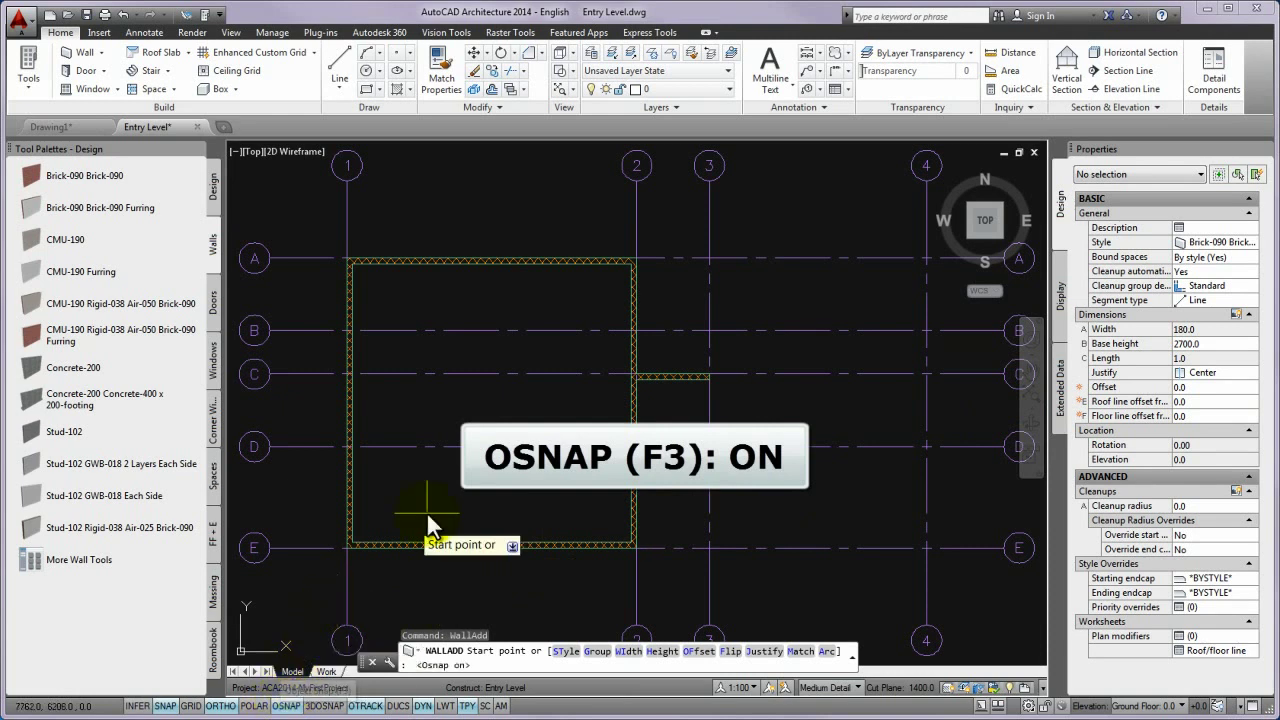
pyautogui.click(352, 373)
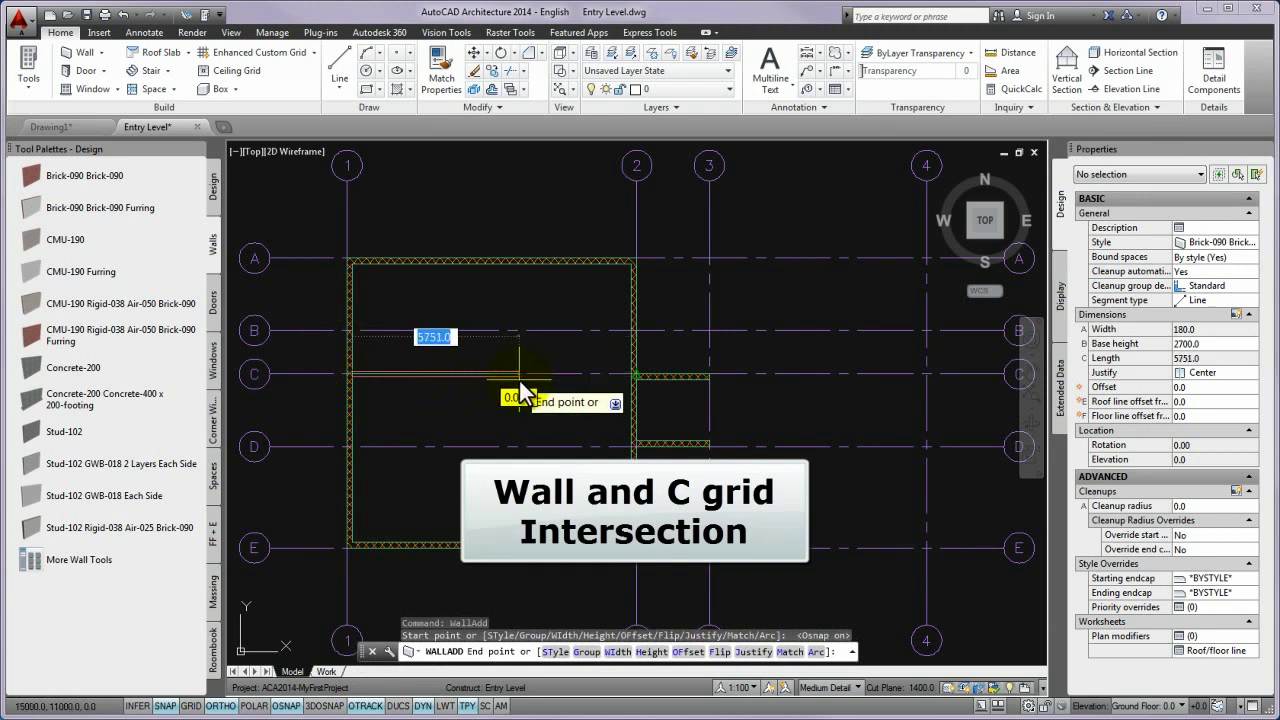
pyautogui.click(632, 378)
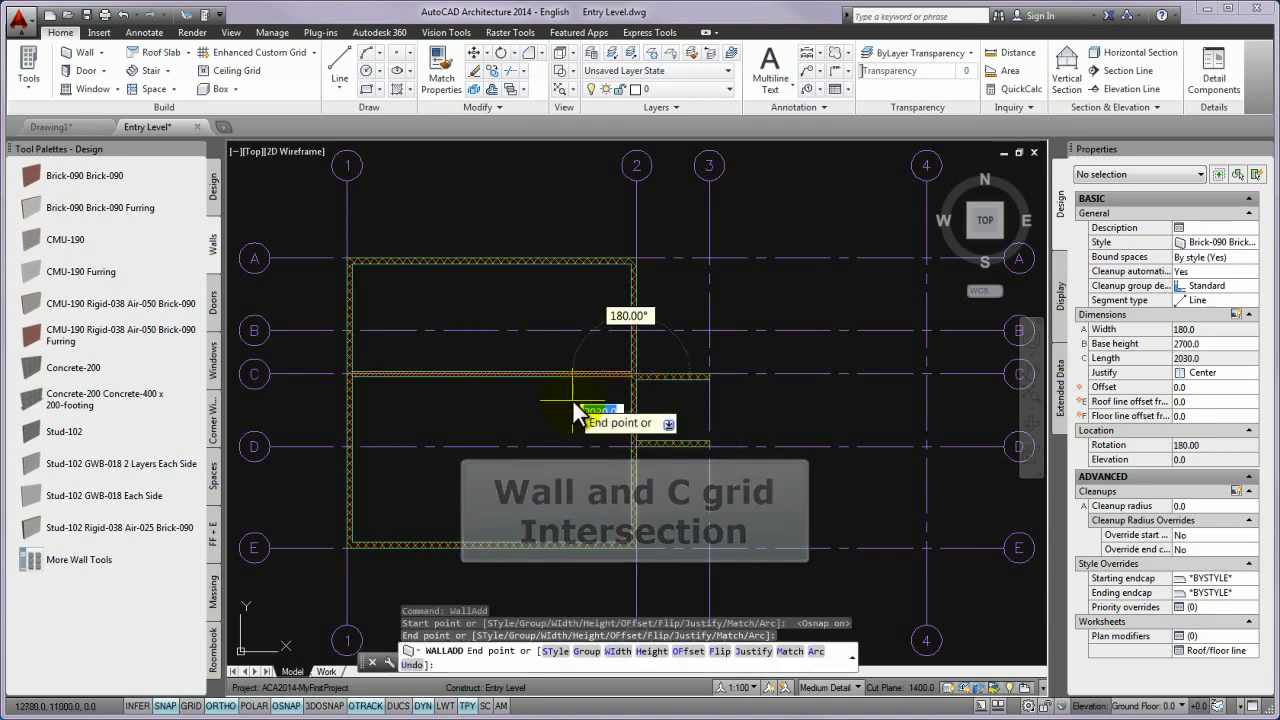
pyautogui.press('Return')
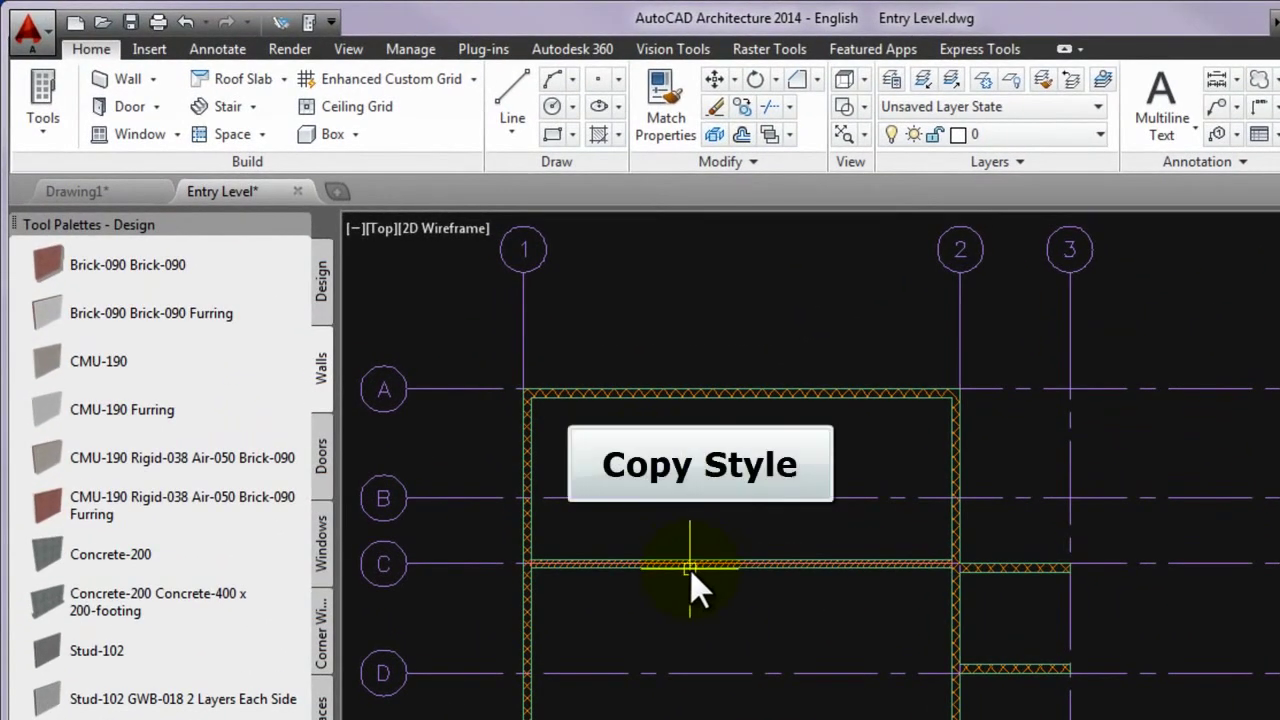
# Copy the style of the new interior wall on grid line C and name the copied style Brick-100
pyautogui.click(695, 567)
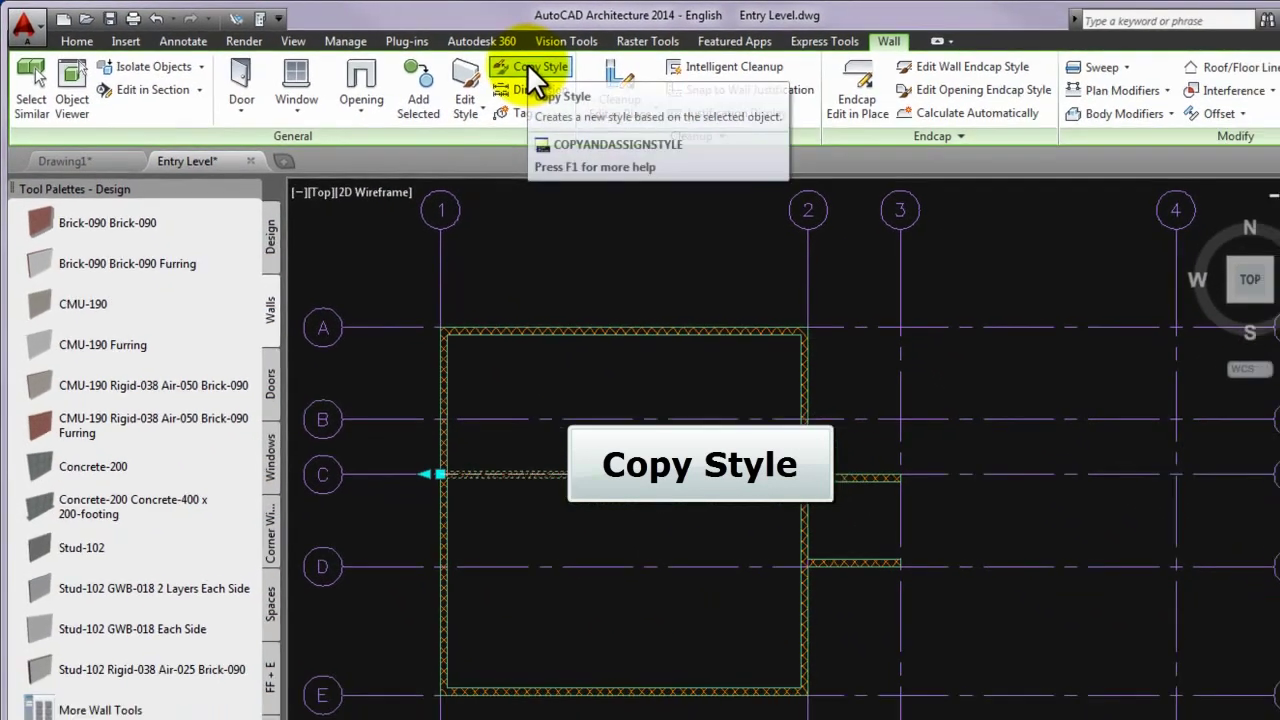
pyautogui.click(525, 64)
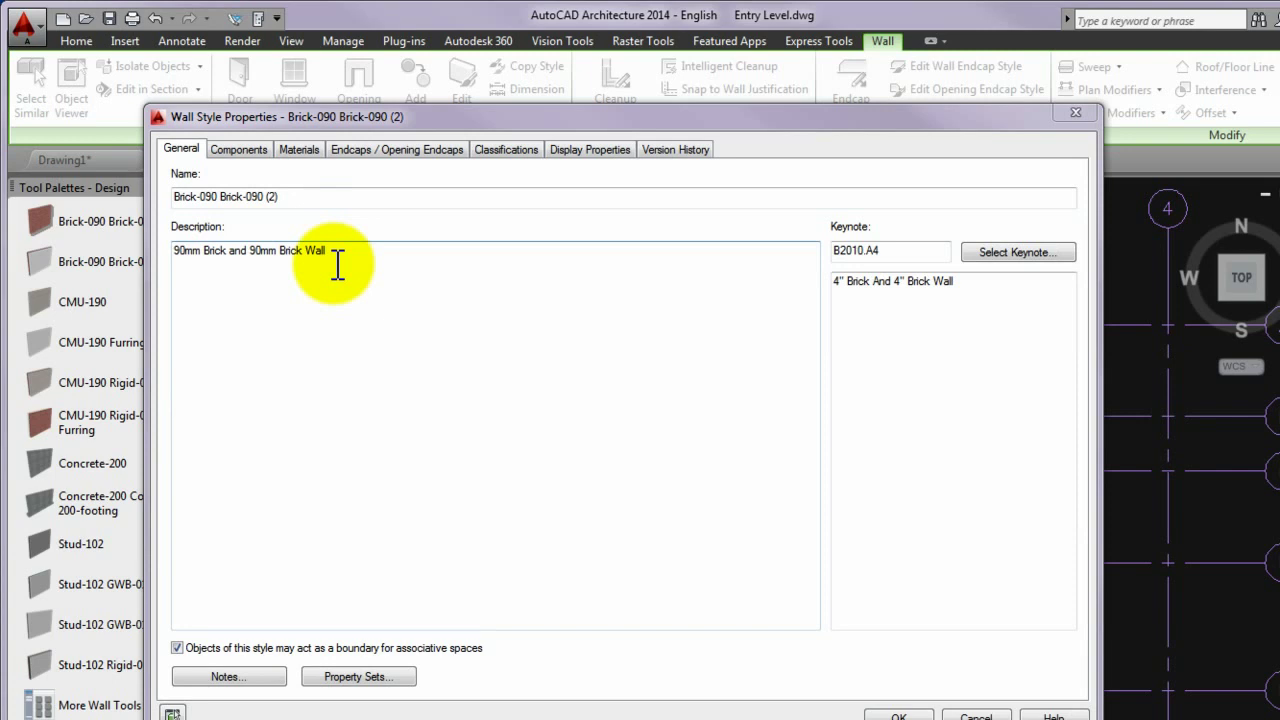
pyautogui.click(294, 196)
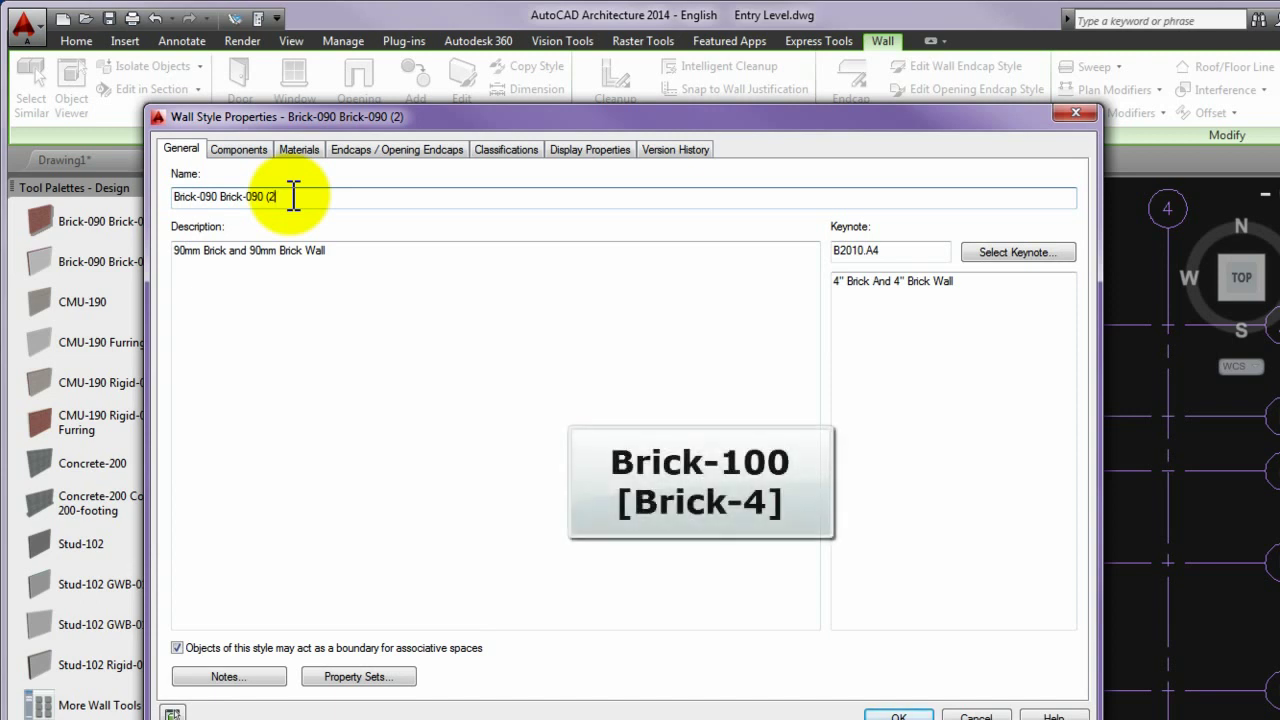
pyautogui.press('BackSpace')
pyautogui.press('BackSpace')
pyautogui.press('BackSpace')
pyautogui.press('BackSpace')
pyautogui.press('BackSpace')
pyautogui.press('BackSpace')
pyautogui.press('BackSpace')
pyautogui.press('BackSpace')
pyautogui.press('BackSpace')
pyautogui.press('BackSpace')
pyautogui.press('BackSpace')
pyautogui.press('BackSpace')
pyautogui.press('BackSpace')
pyautogui.press('BackSpace')
pyautogui.press('BackSpace')
pyautogui.press('BackSpace')
pyautogui.press('BackSpace')
pyautogui.press('BackSpace')
pyautogui.press('BackSpace')
pyautogui.press('BackSpace')
pyautogui.write('Brick-')
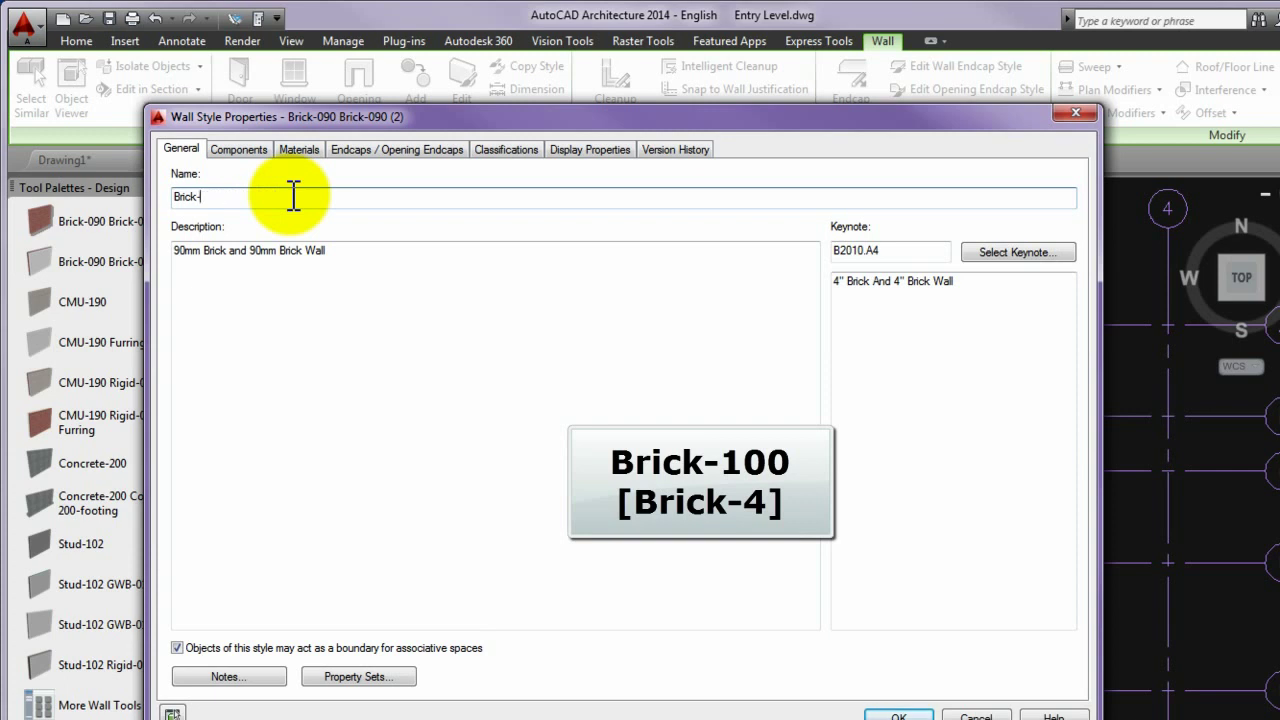
pyautogui.write('100')
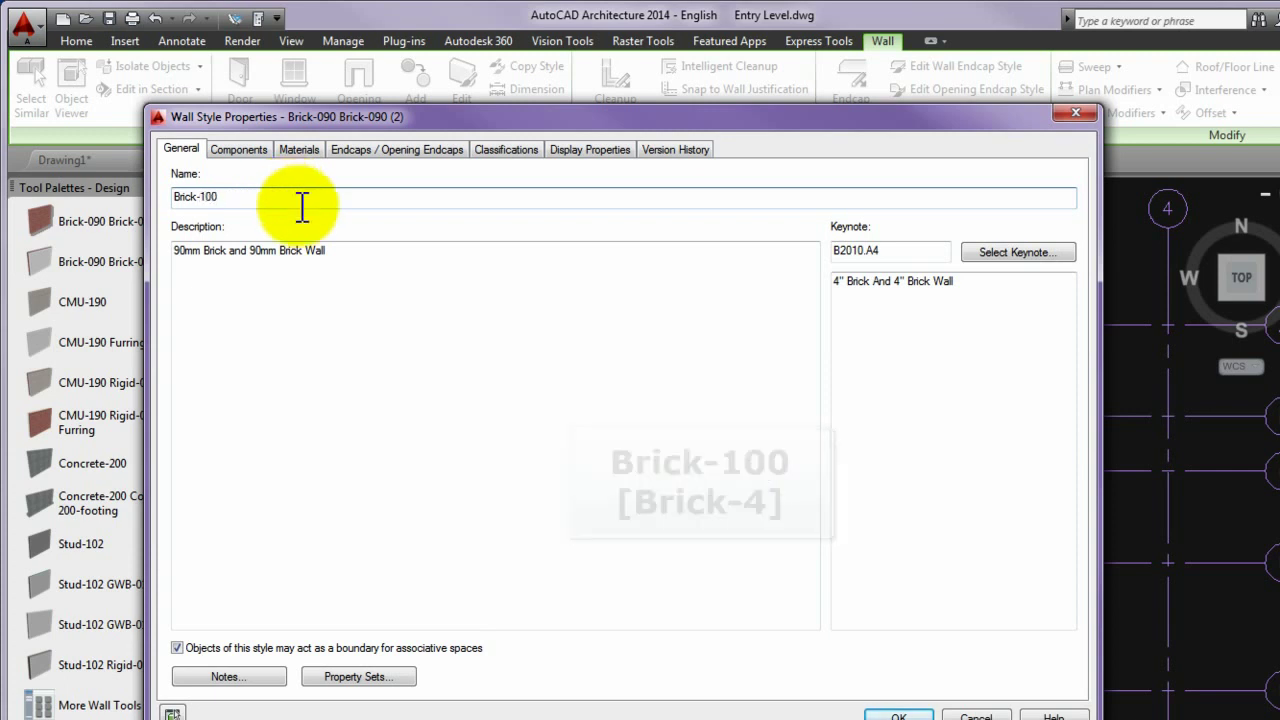
# Clear the description and the keynote of the Brick-100 wall style
pyautogui.moveTo(340, 251); pyautogui.dragTo(170, 250)
pyautogui.press('BackSpace')
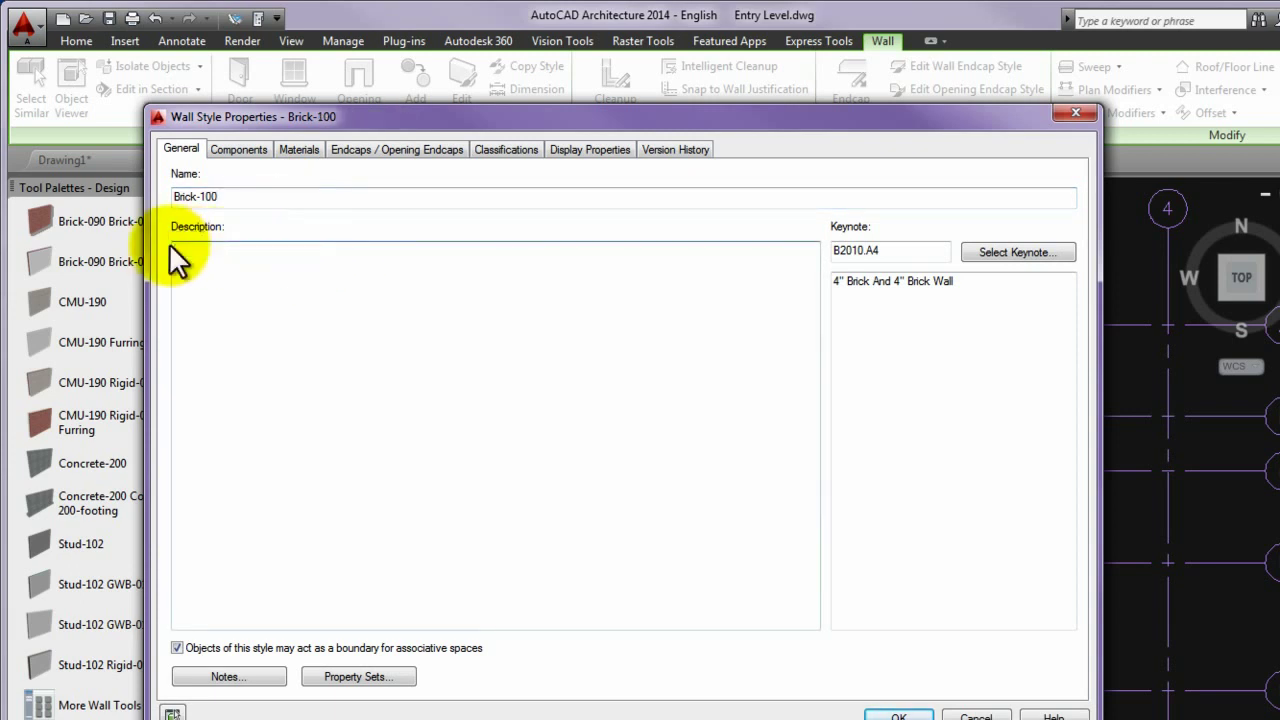
pyautogui.moveTo(894, 251); pyautogui.dragTo(814, 251)
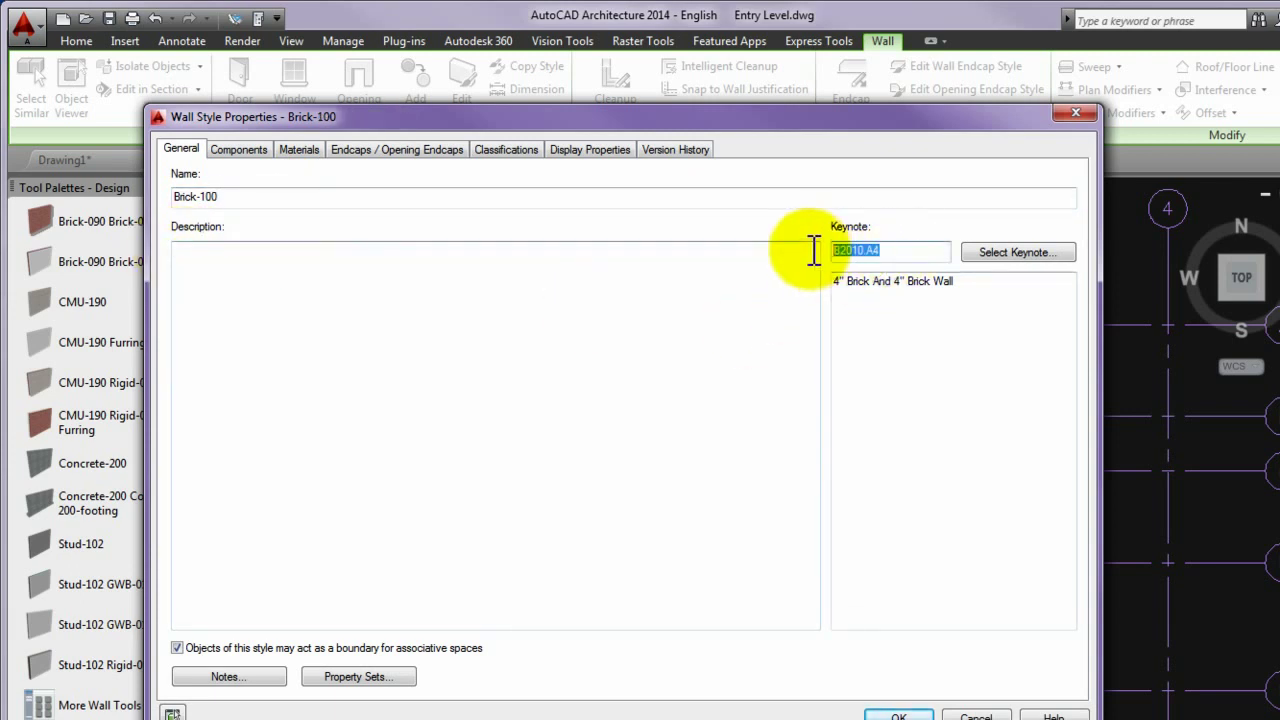
pyautogui.press('BackSpace')
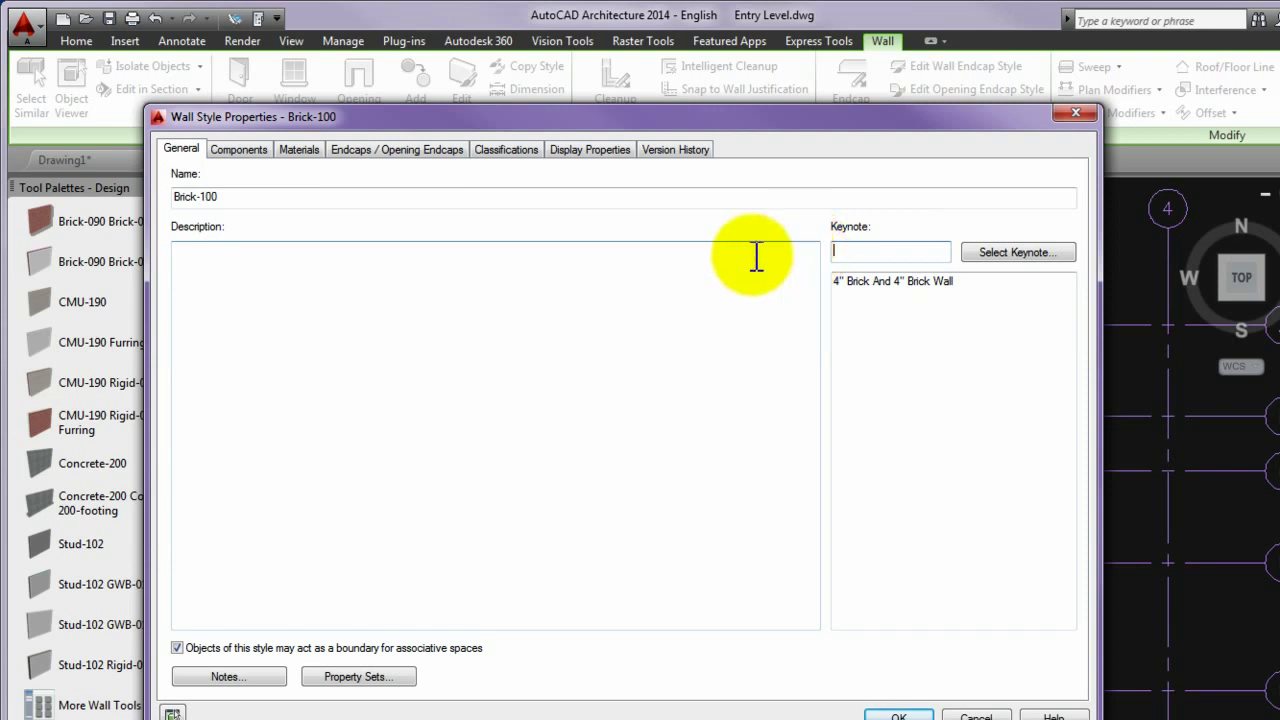
# Remove the Brick Veneer (Structural) component from the Brick-100 wall style
pyautogui.click(240, 148)
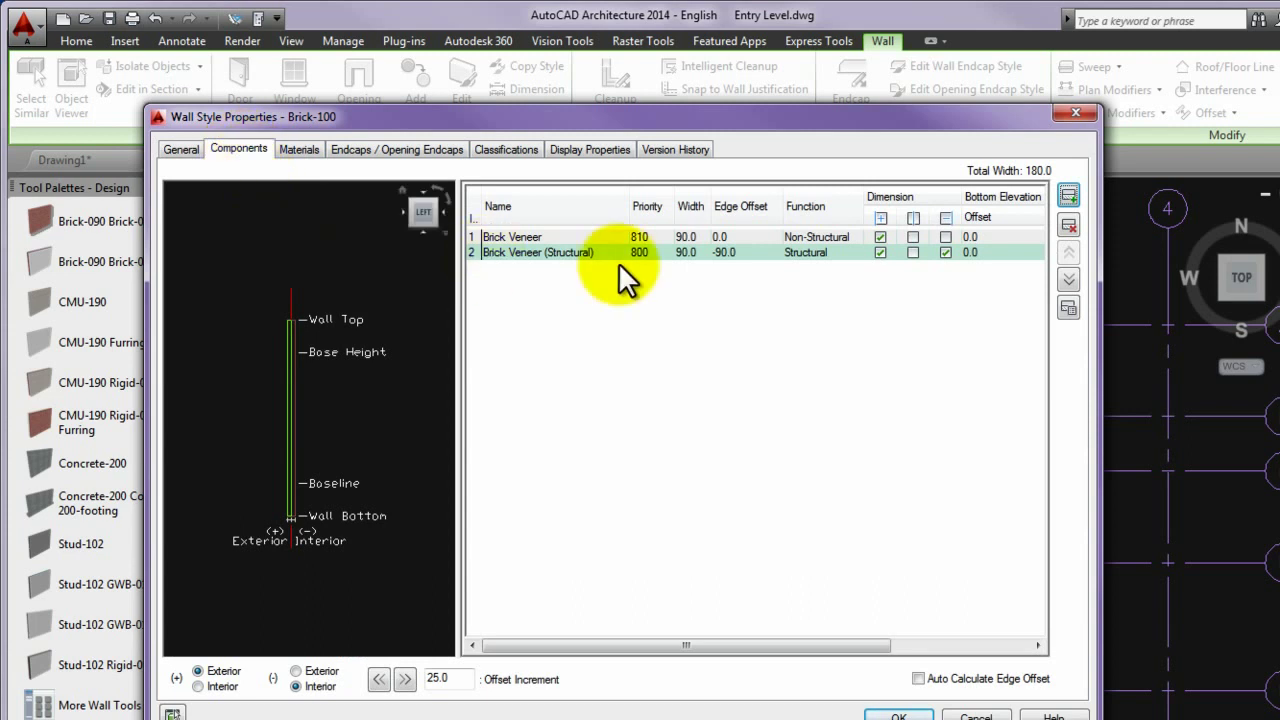
pyautogui.click(565, 256)
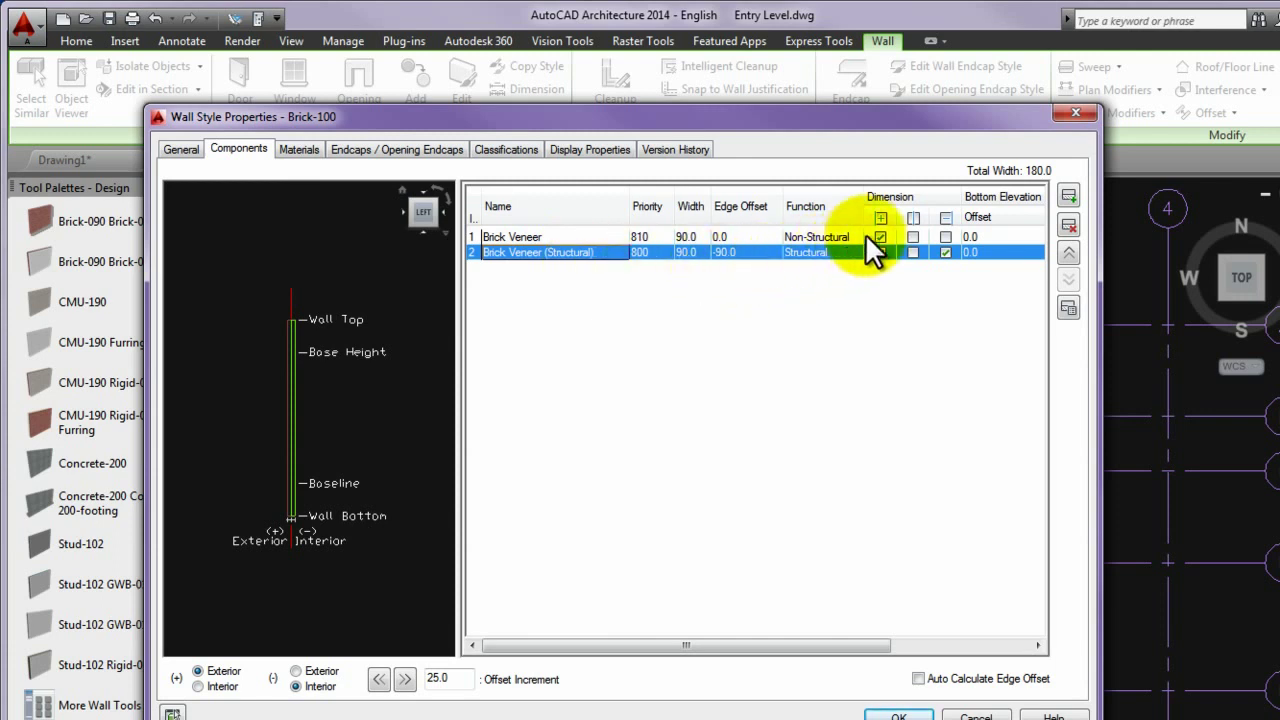
pyautogui.click(1069, 224)
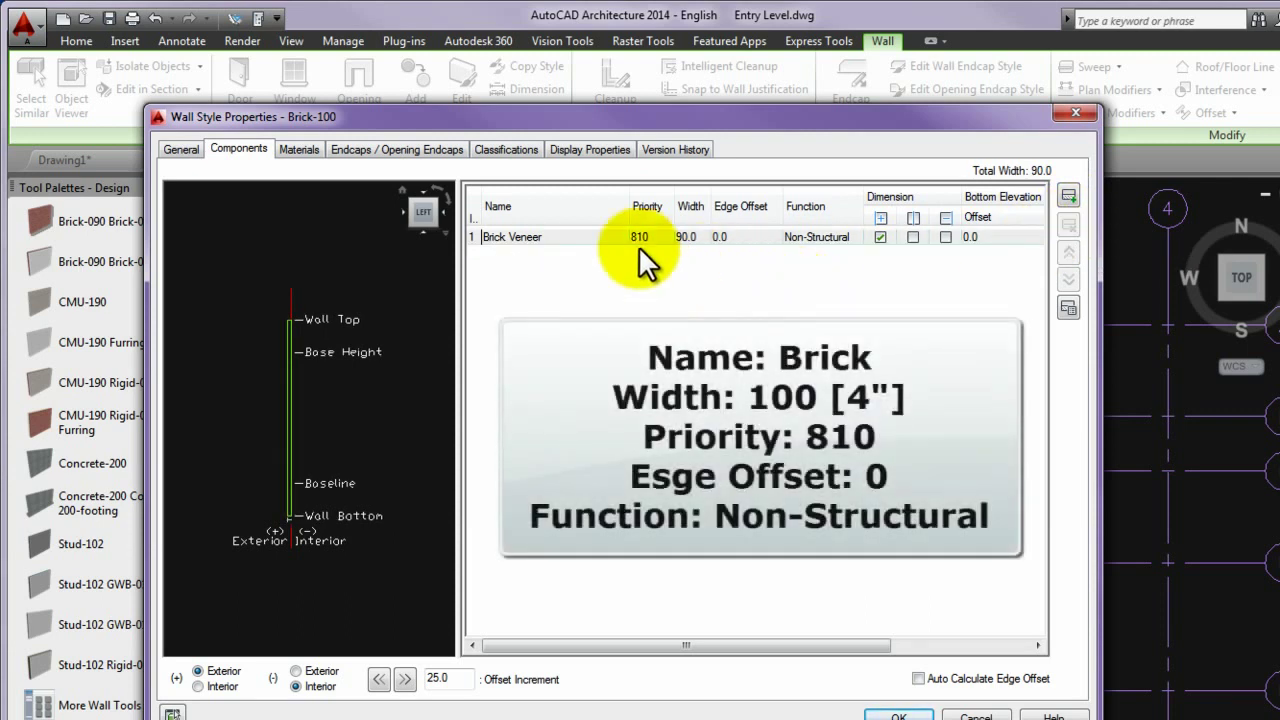
# Rename the remaining Brick Veneer component as Brick and set its width to 100
pyautogui.click(560, 234)
pyautogui.click(563, 235)
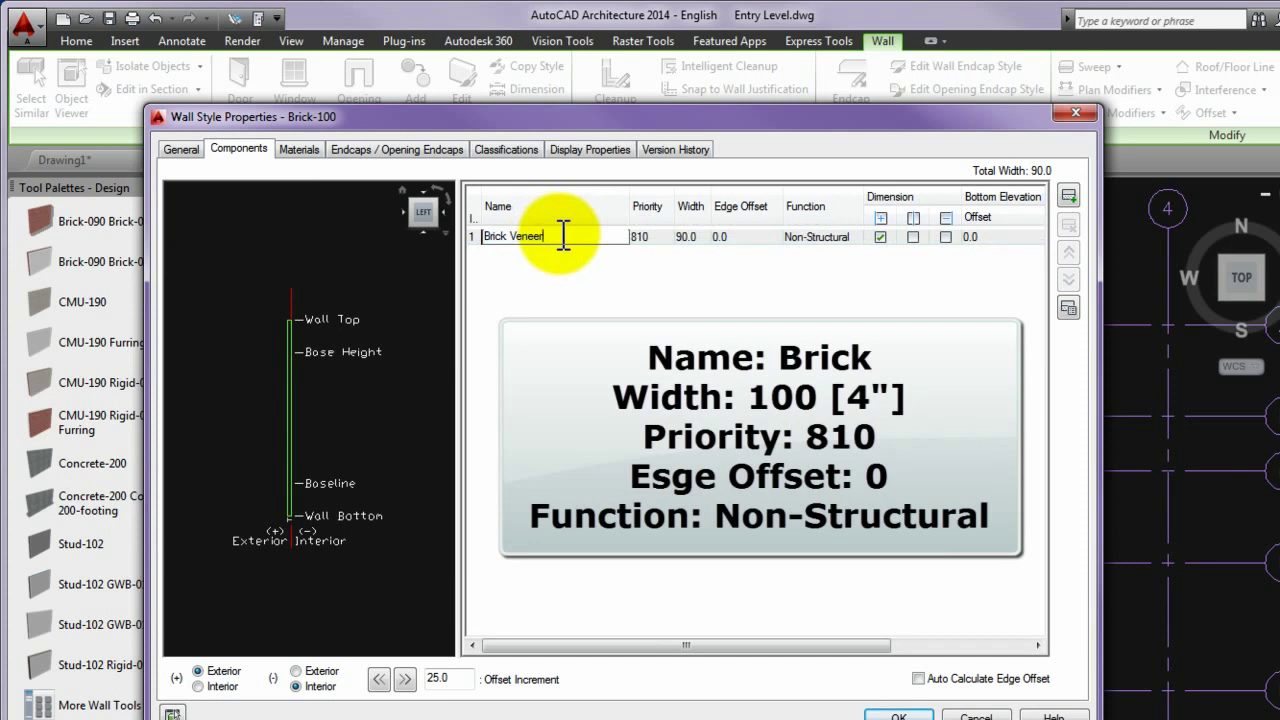
pyautogui.press('BackSpace')
pyautogui.press('BackSpace')
pyautogui.press('BackSpace')
pyautogui.press('BackSpace')
pyautogui.press('BackSpace')
pyautogui.press('BackSpace')
pyautogui.press('BackSpace')
pyautogui.click(698, 237)
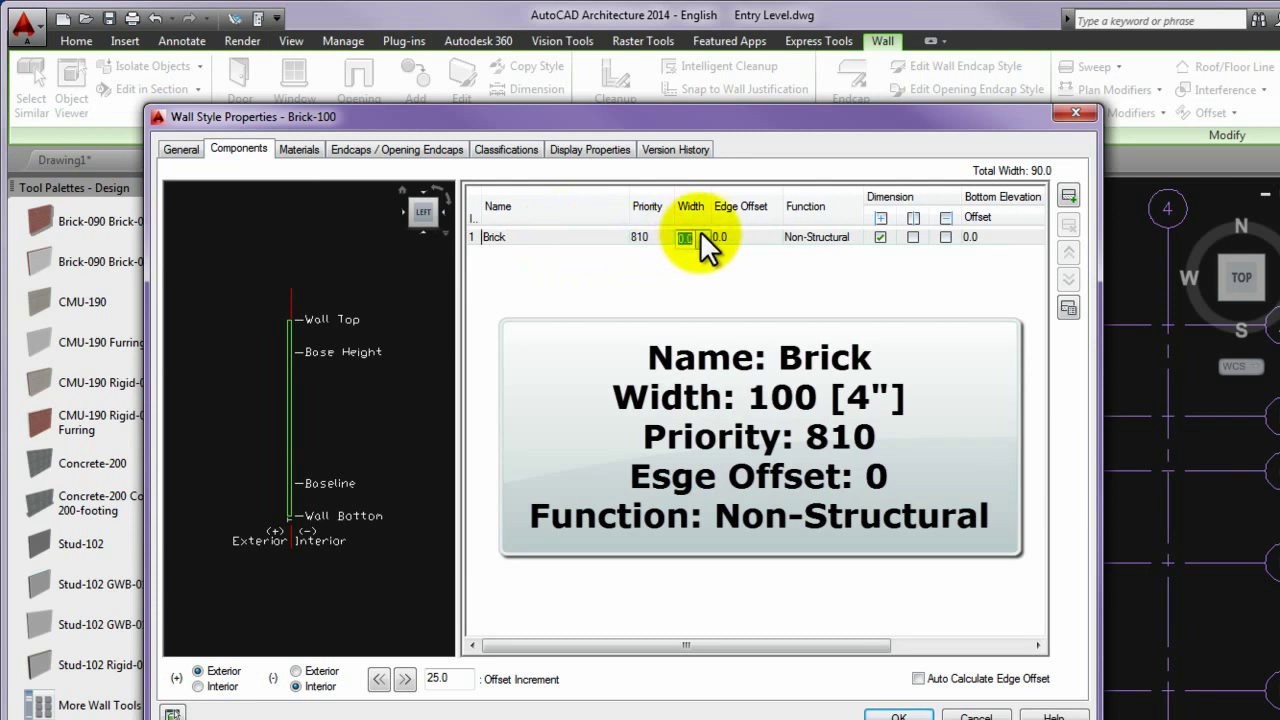
pyautogui.write('100')
pyautogui.press('Return')
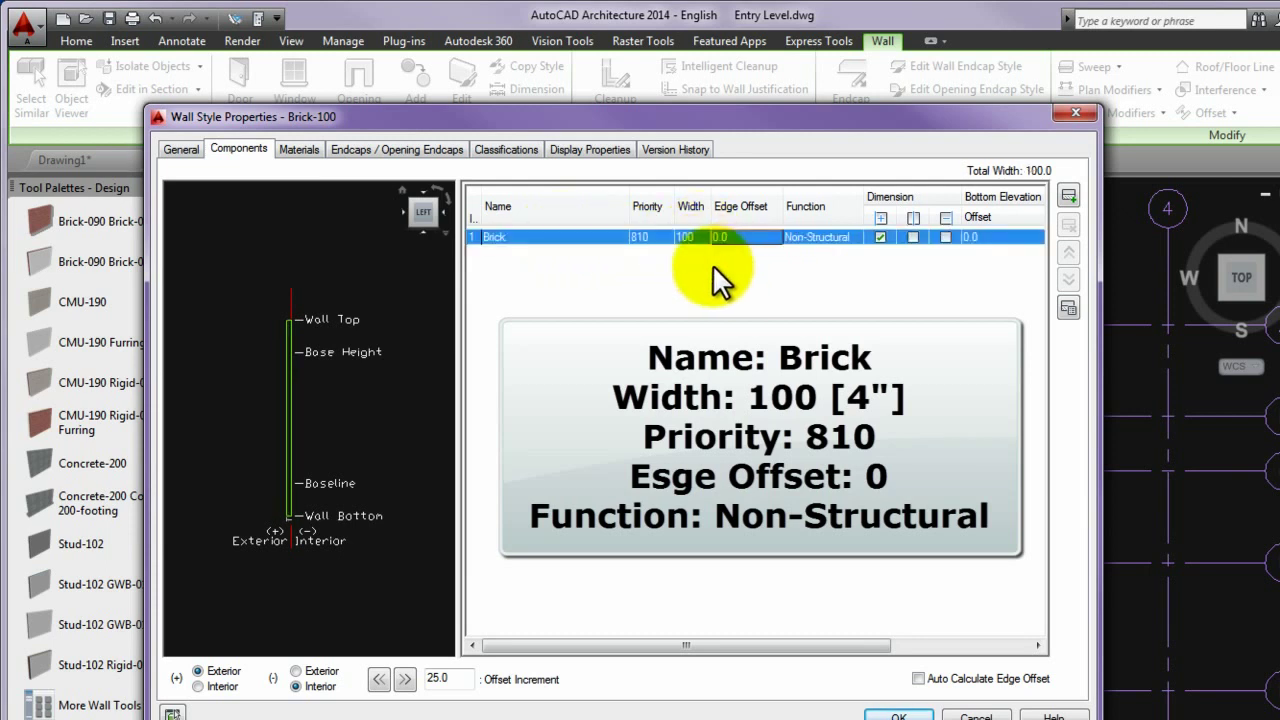
# Check the Brick component's priority and edge offset, enable its right-edge dimension option, and apply the style to the wall
pyautogui.click(662, 237)
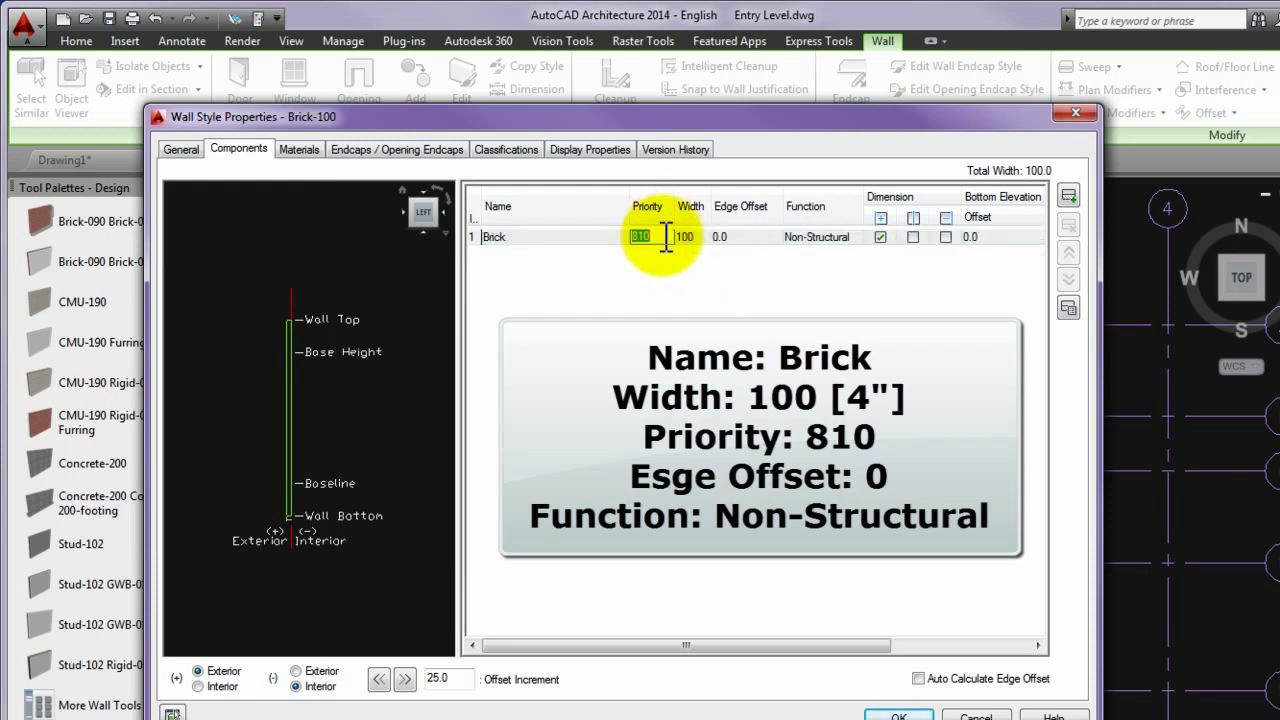
pyautogui.click(741, 238)
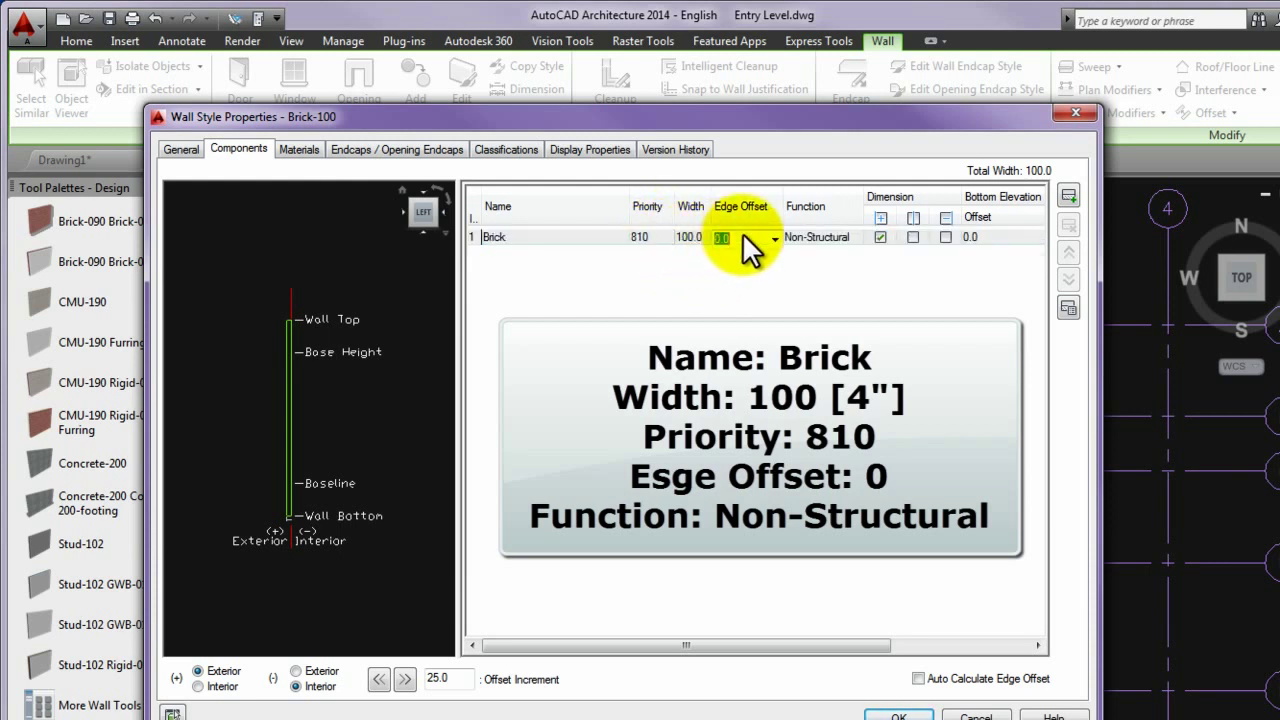
pyautogui.click(854, 237)
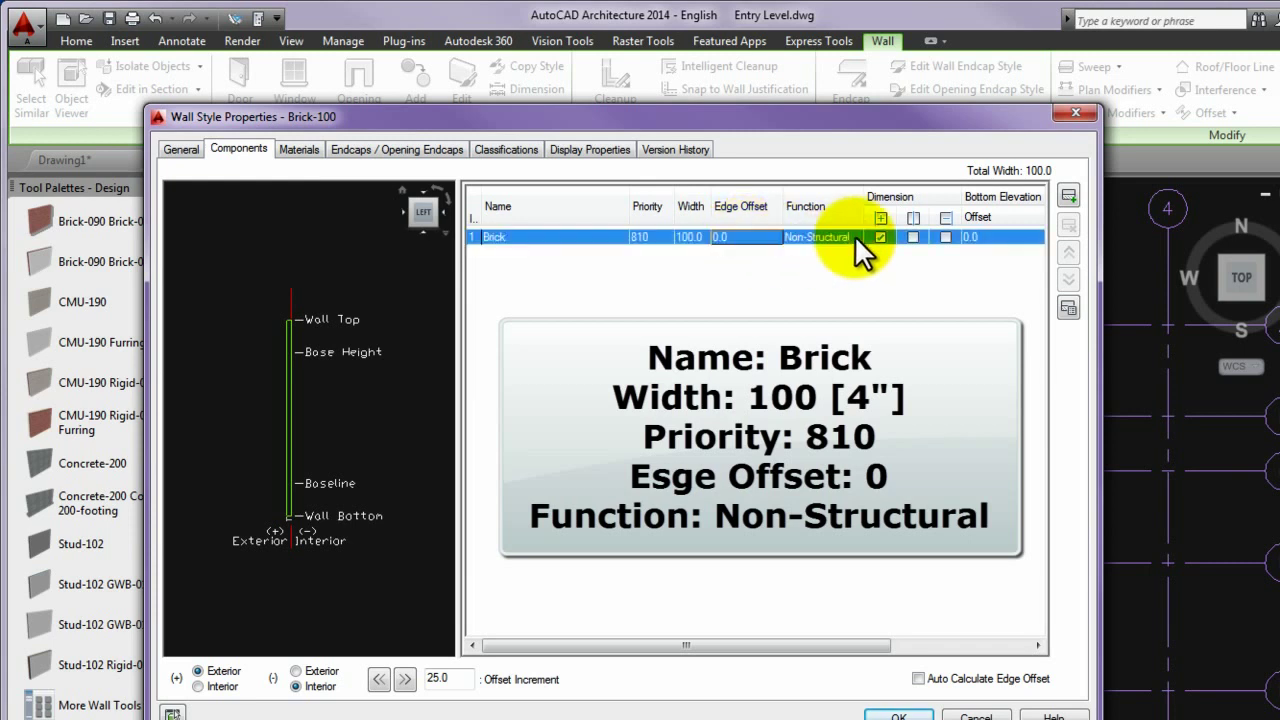
pyautogui.click(946, 237)
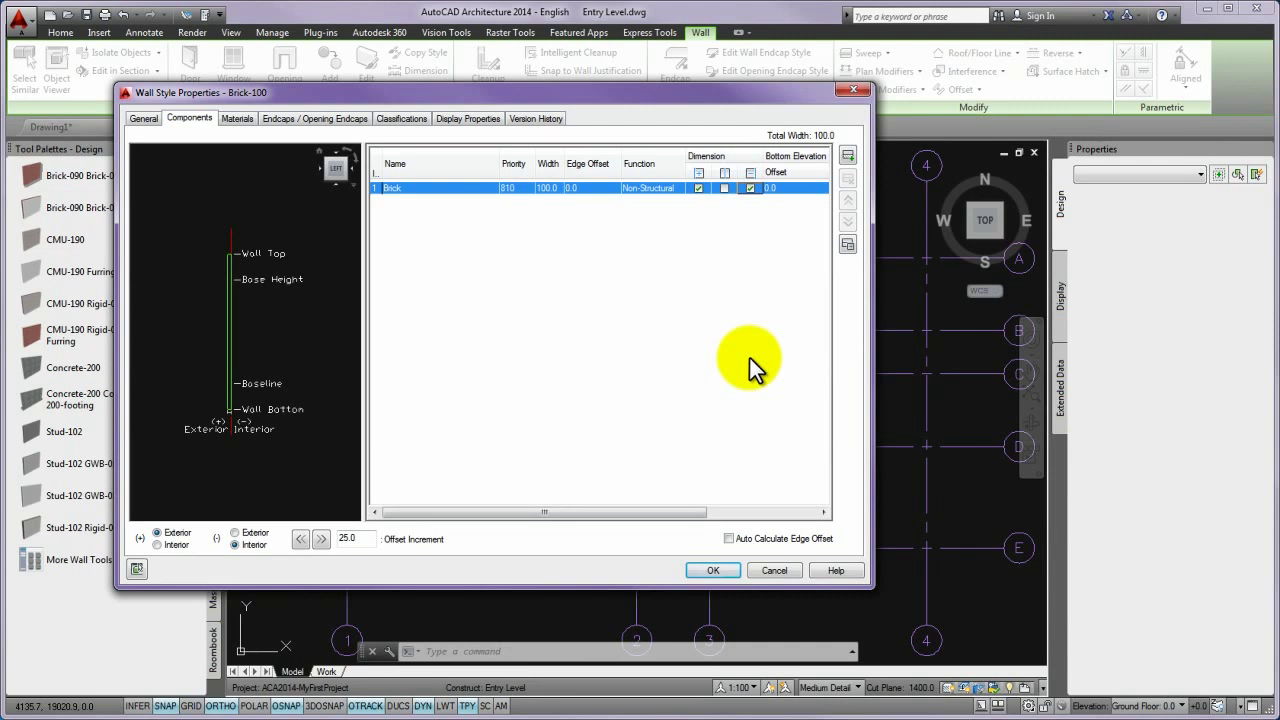
pyautogui.click(713, 570)
pyautogui.press('Escape')
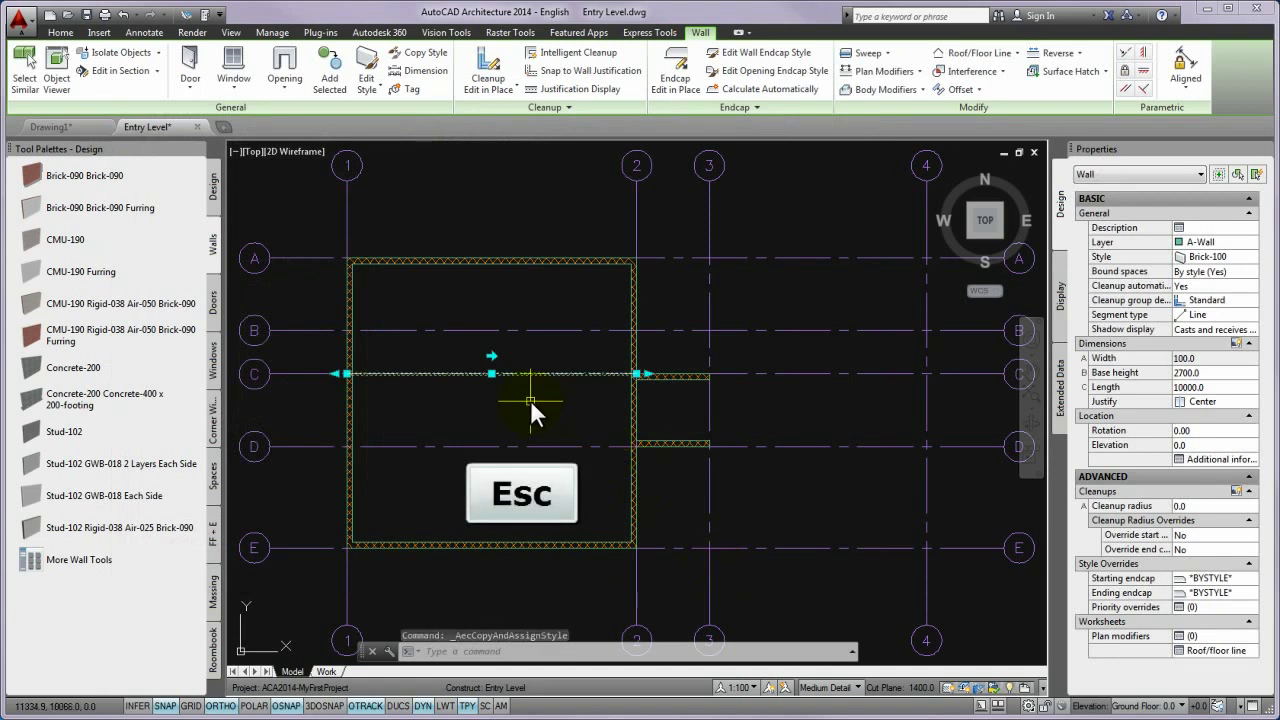
pyautogui.press('Escape')
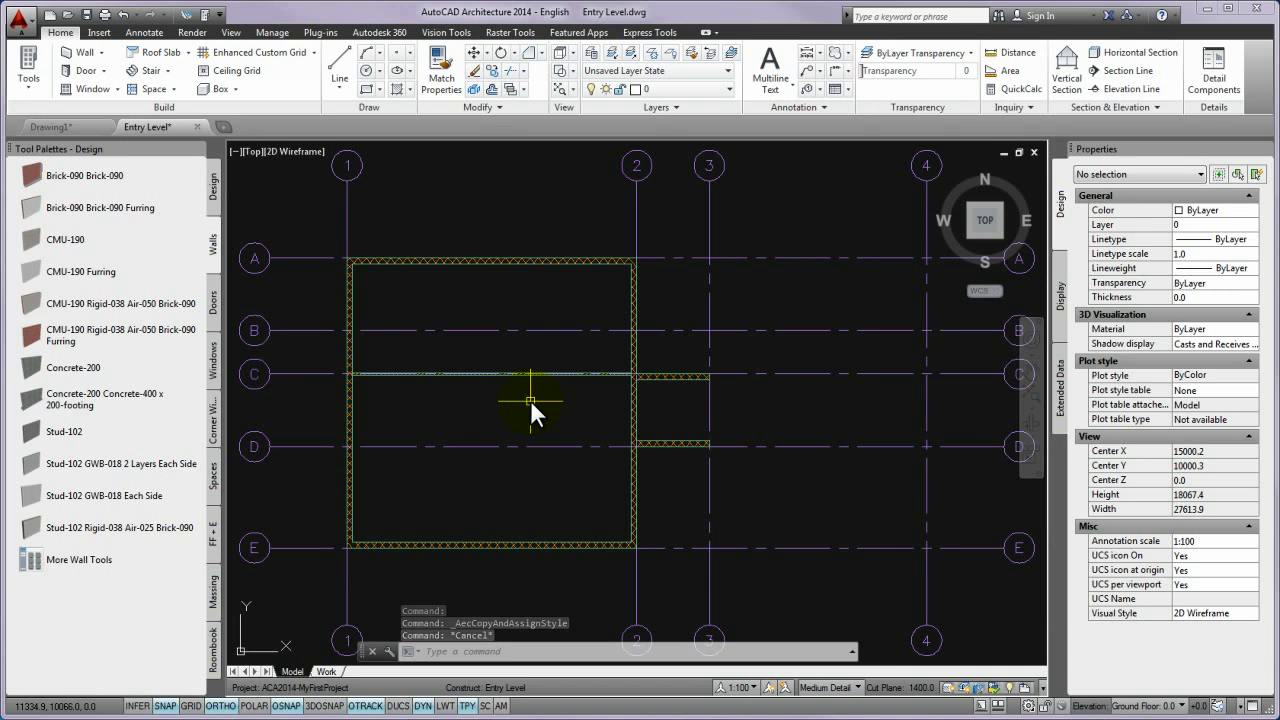
# Open the Project Navigator and zoom in on the exterior wall corner at grids 2 and E
pyautogui.hotkey('ctrl', '5')
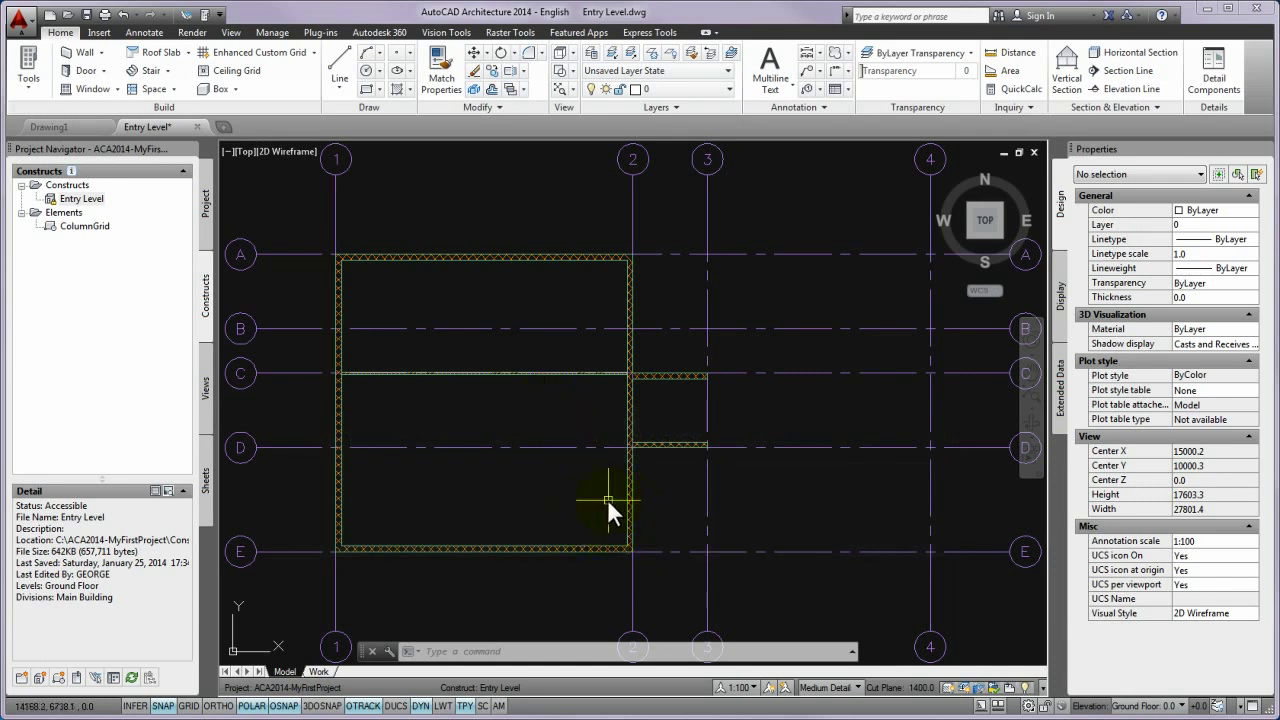
pyautogui.moveTo(589, 503)
pyautogui.mouseDown(button='middle')
pyautogui.moveTo(647, 467)
pyautogui.moveTo(663, 500)
pyautogui.moveTo(713, 488)
pyautogui.moveTo(699, 488)
pyautogui.mouseUp(button='middle')
pyautogui.scroll(5, 650, 465)
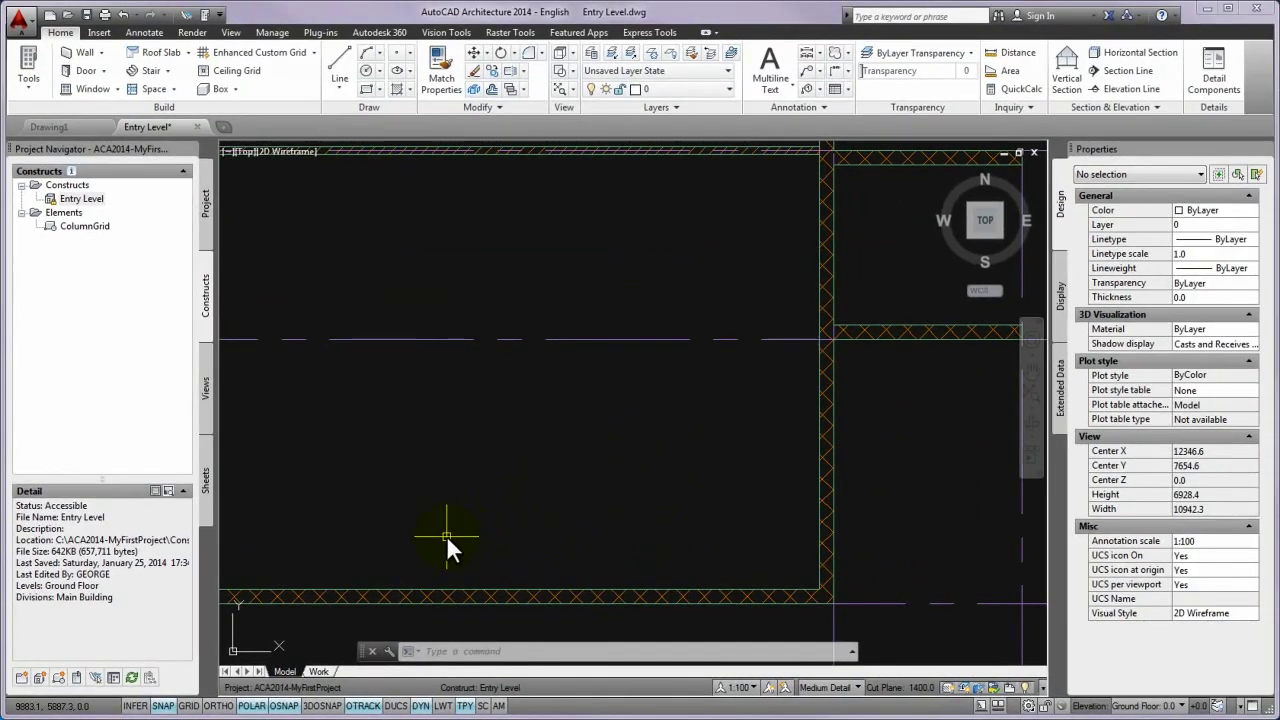
# Start another Brick-100 wall based on the grid C interior wall, 1000 along the grid E wall from the inner corner at grid 2
pyautogui.click(528, 150)
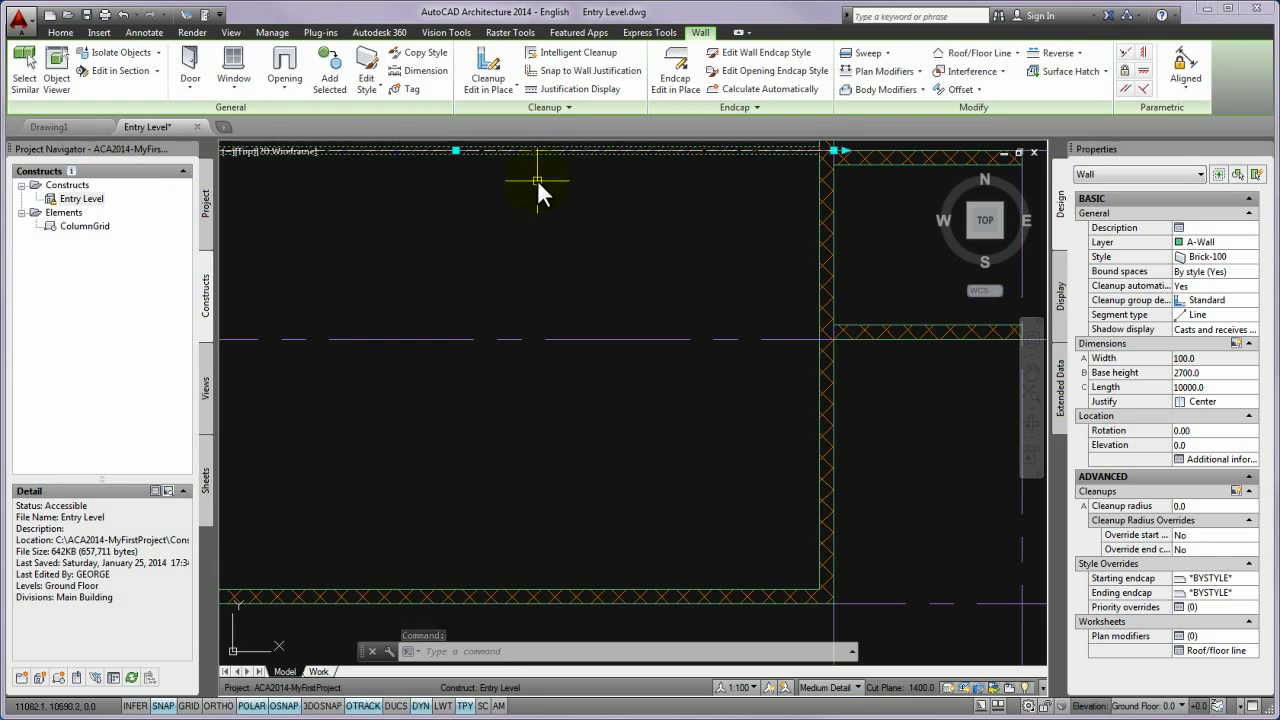
pyautogui.click(331, 70)
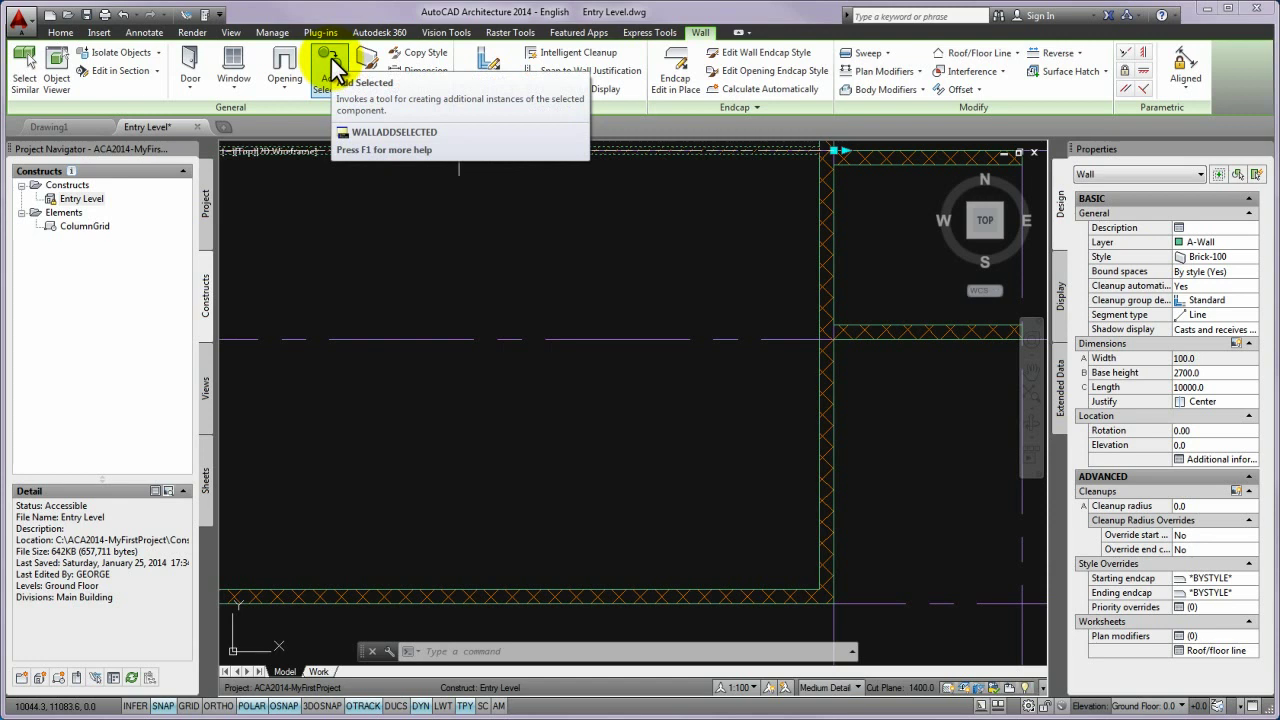
pyautogui.click(331, 59)
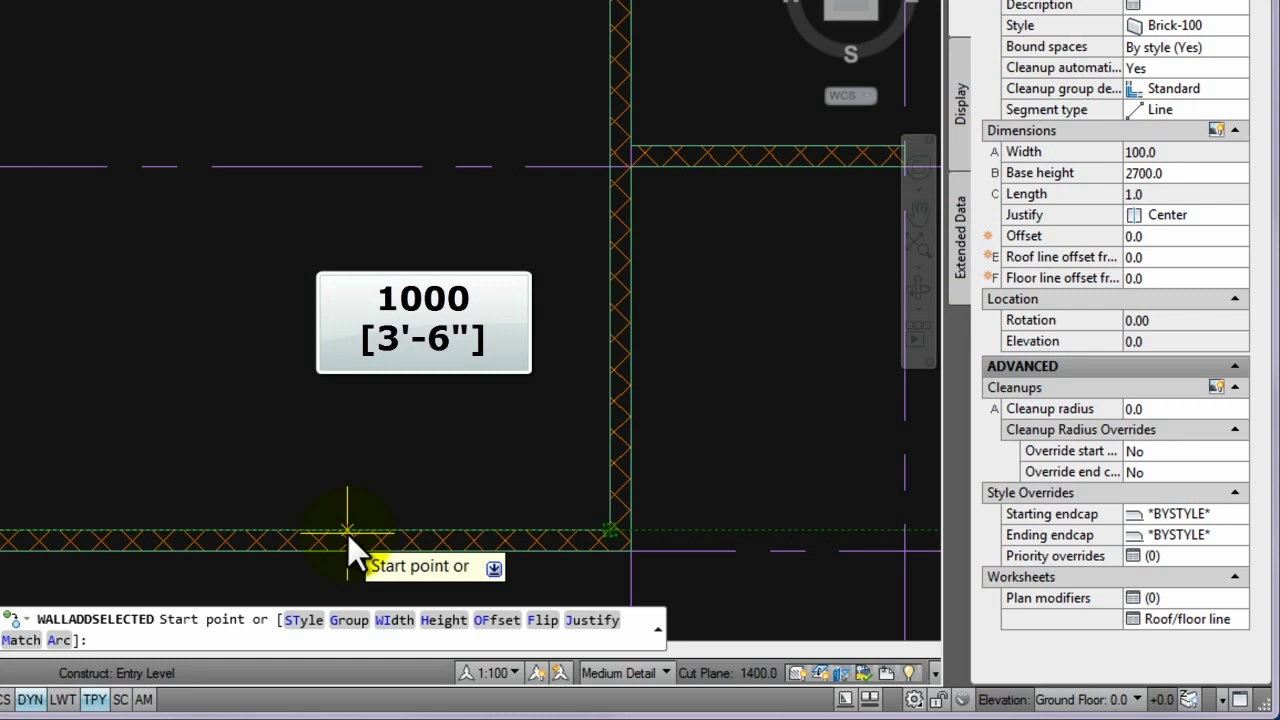
pyautogui.write('1')
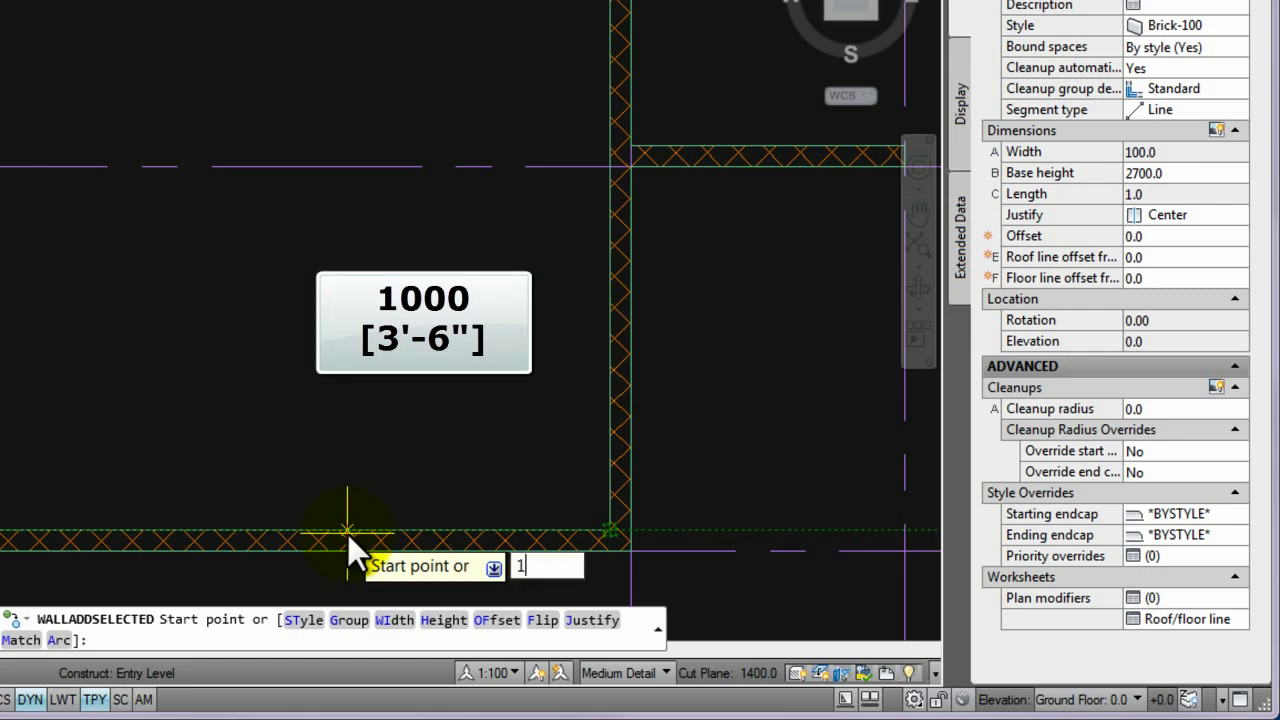
pyautogui.write('000')
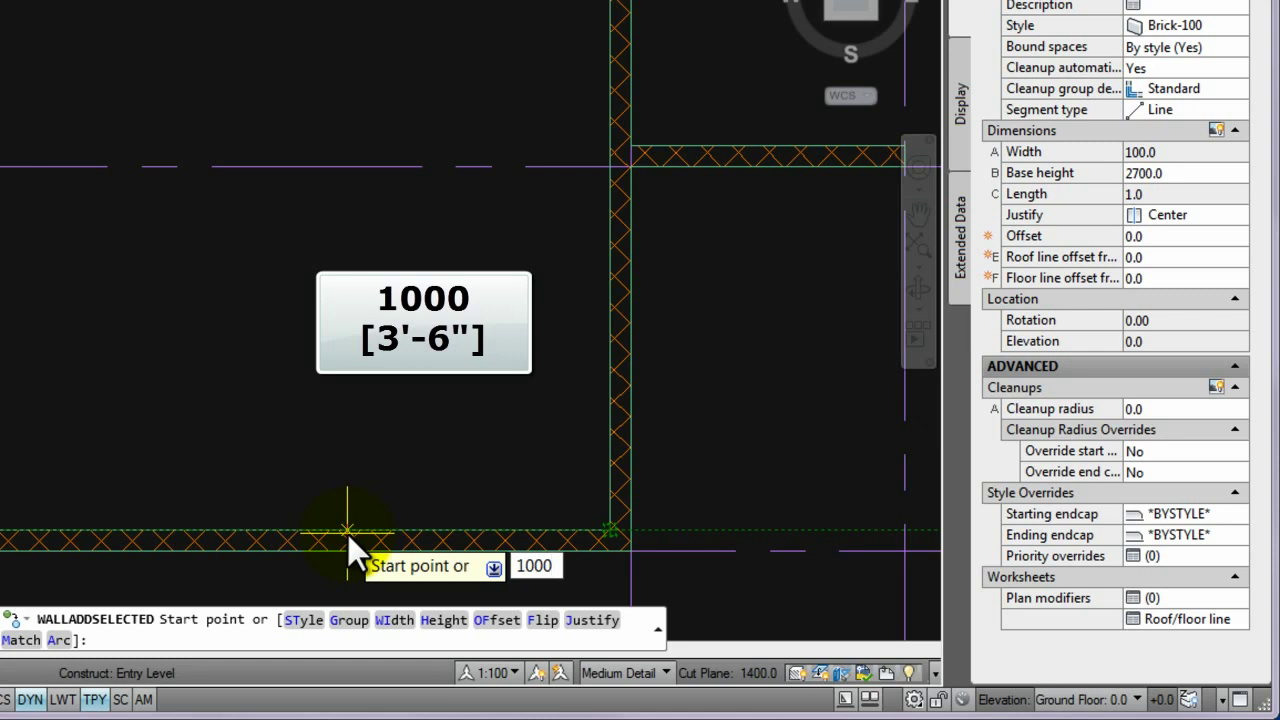
pyautogui.press('Return')
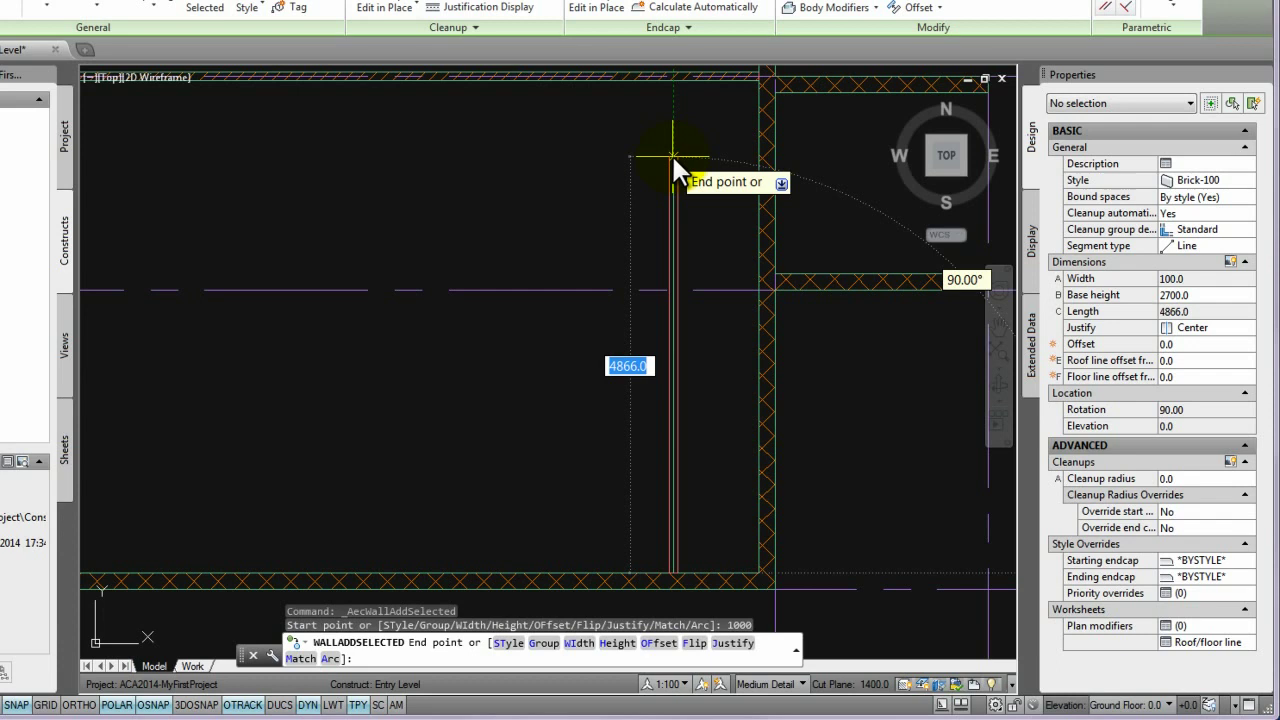
# Switch the new wall's justification to Right and end it perpendicular to the interior wall on grid C
pyautogui.press('shift')
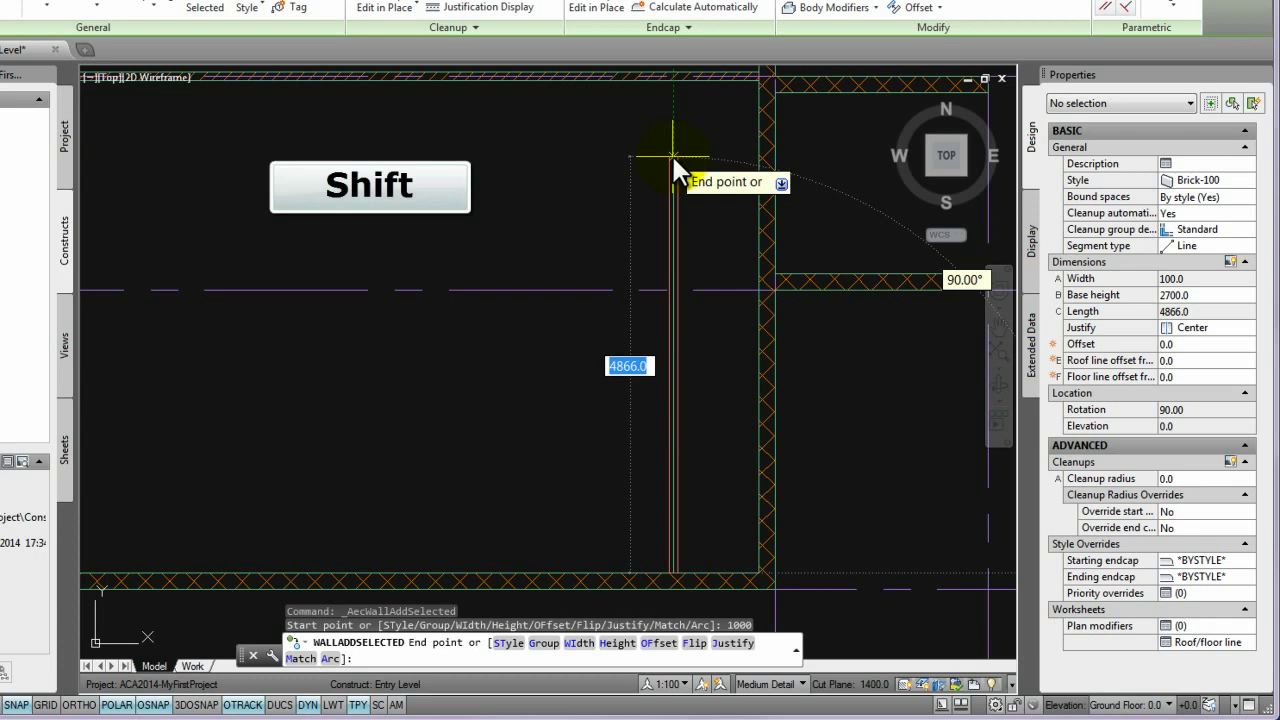
pyautogui.press('shift')
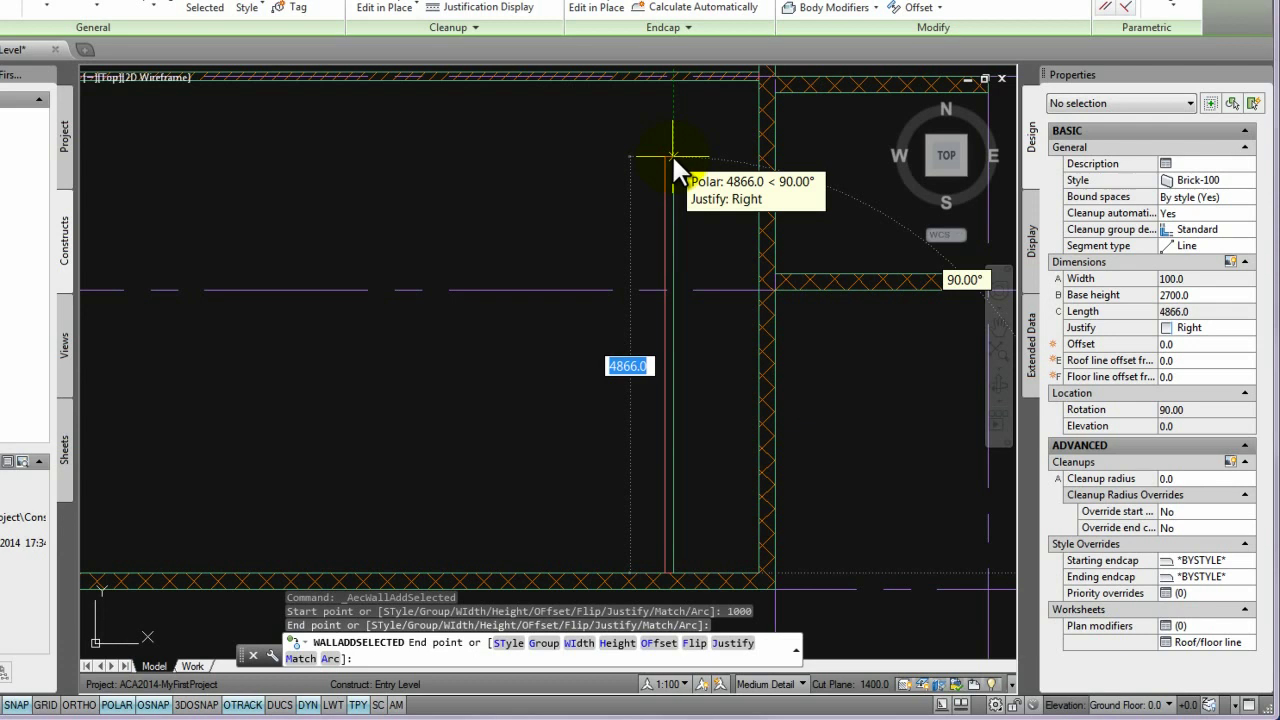
pyautogui.click(673, 87)
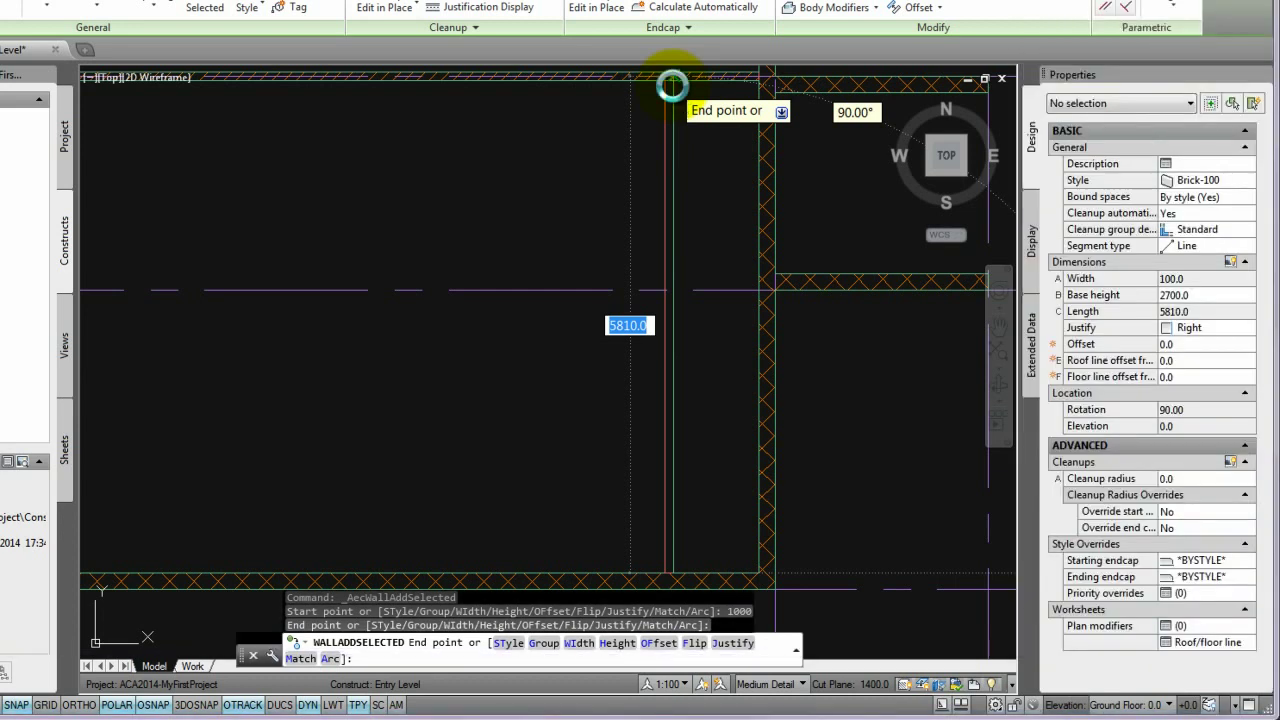
pyautogui.keyDown('shift'); pyautogui.rightClick(672, 87); pyautogui.keyUp('shift')
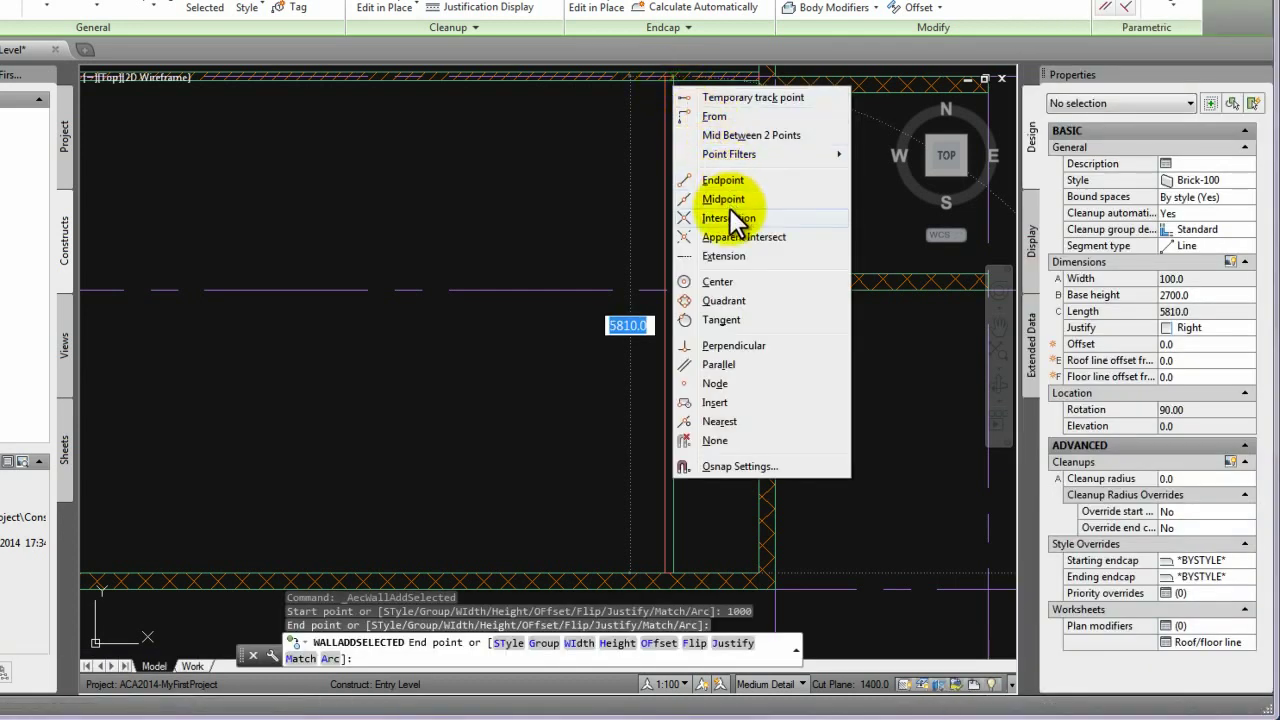
pyautogui.click(731, 345)
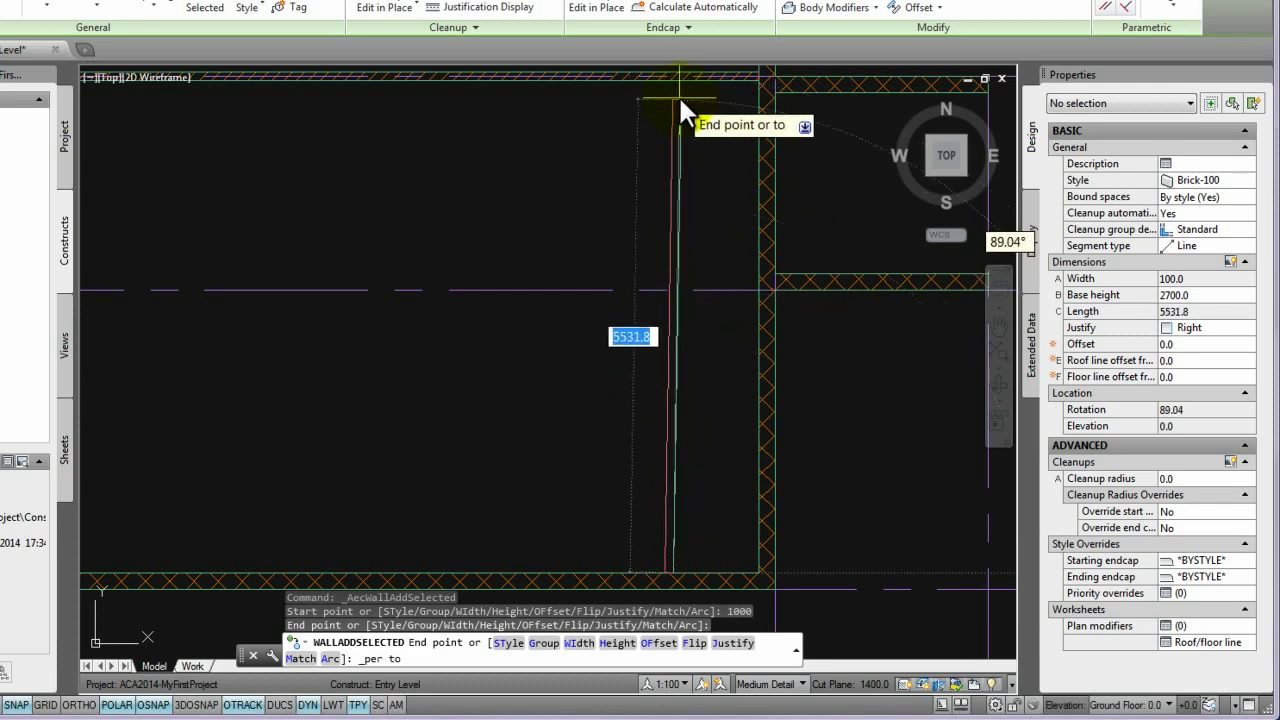
pyautogui.click(669, 80)
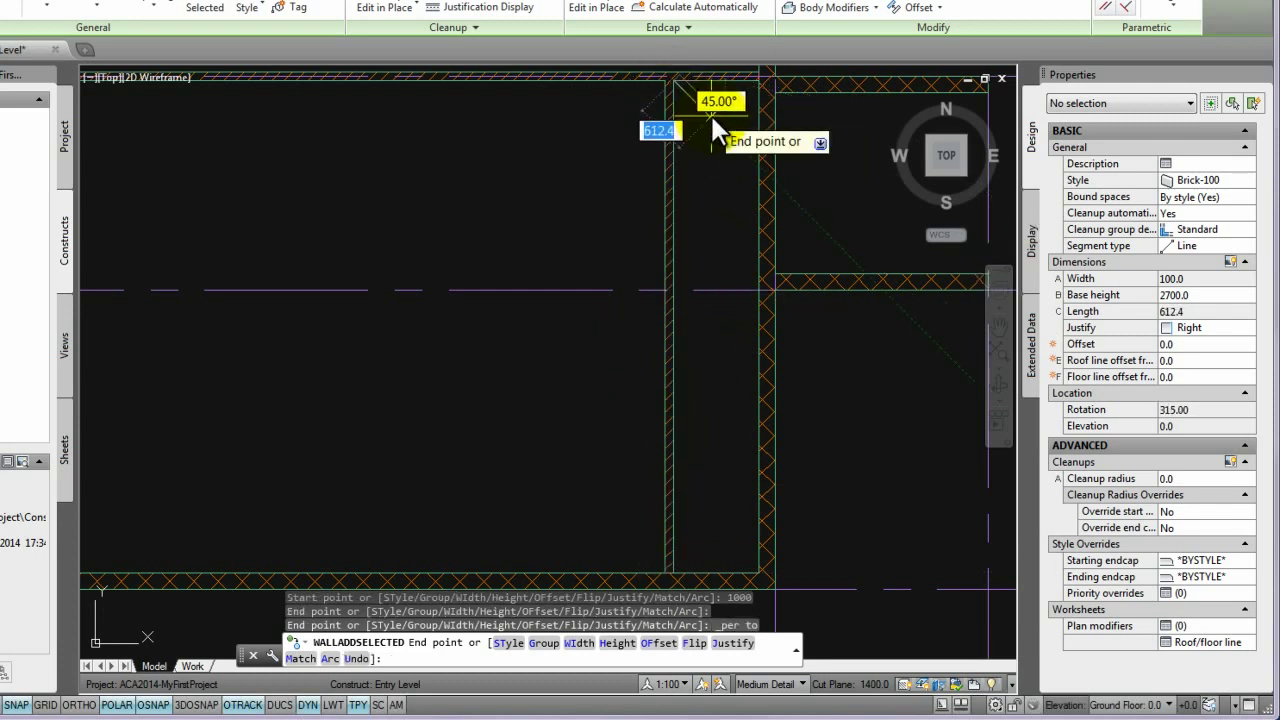
pyautogui.press('Return')
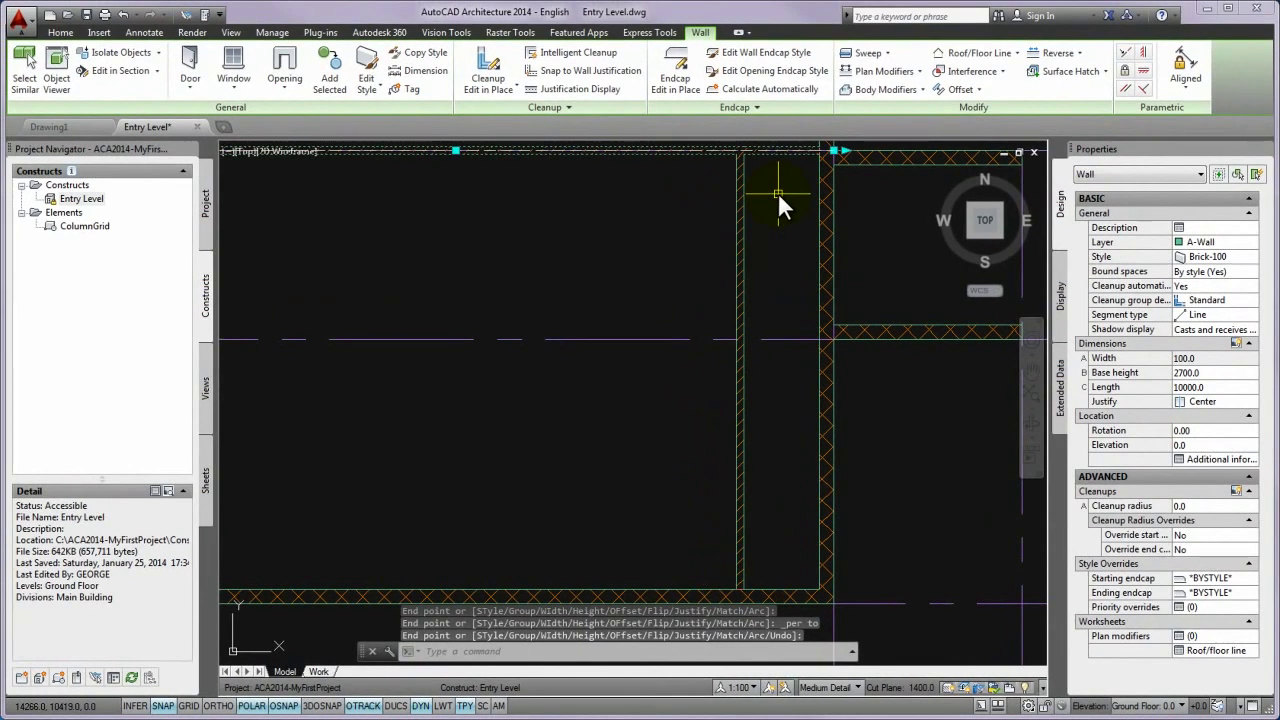
pyautogui.press('Escape')
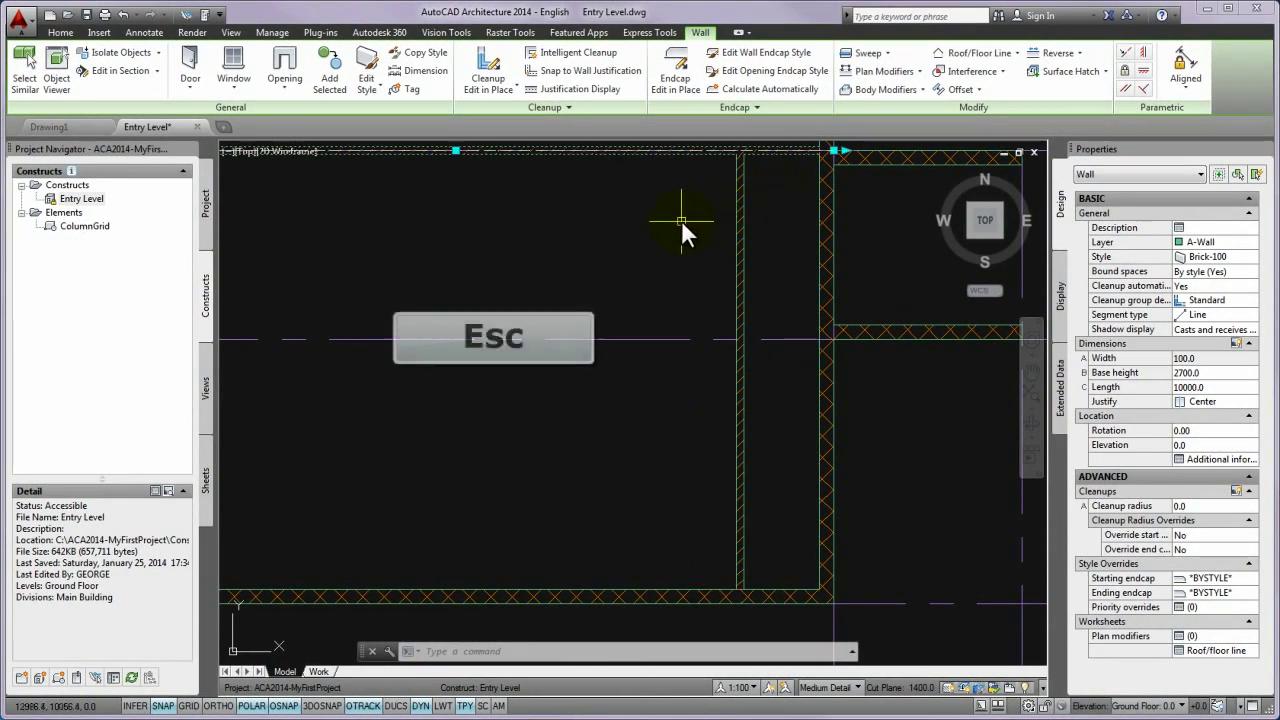
pyautogui.press('Escape')
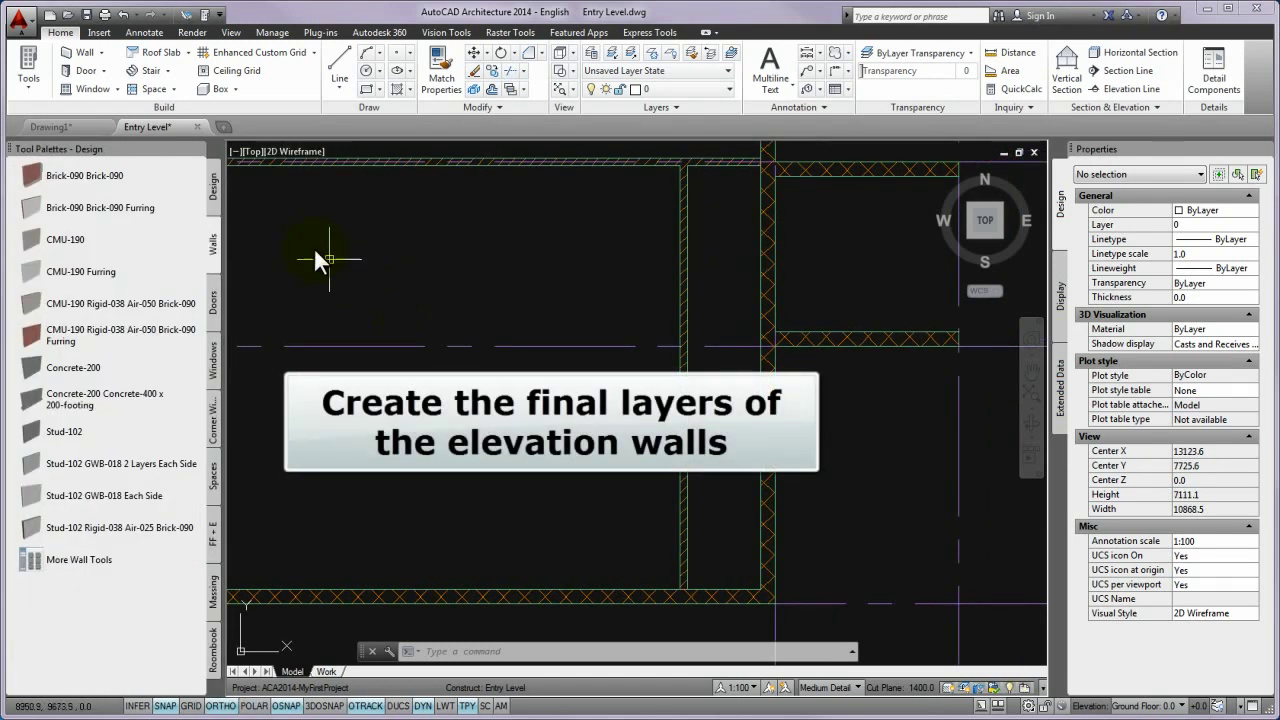
# Save the Entry Level drawing and show the whole floor plan
pyautogui.click(87, 15)
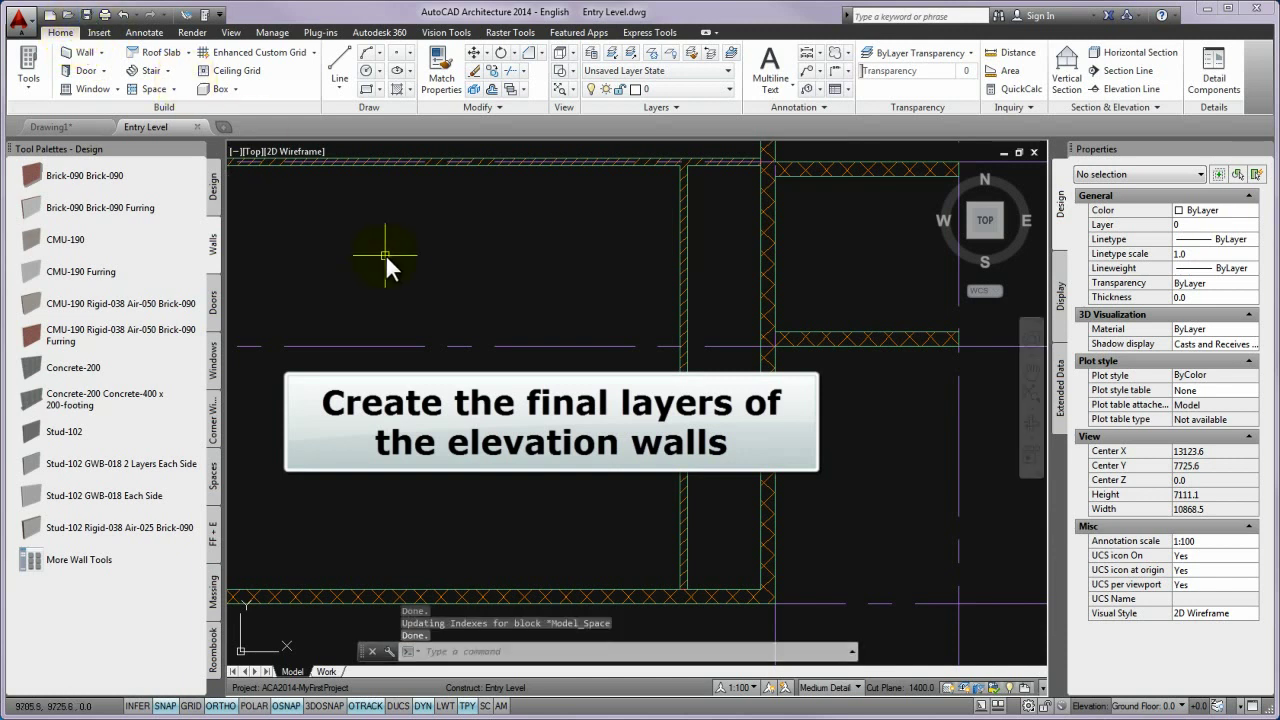
pyautogui.middleClick(418, 265)
pyautogui.middleClick(418, 265)
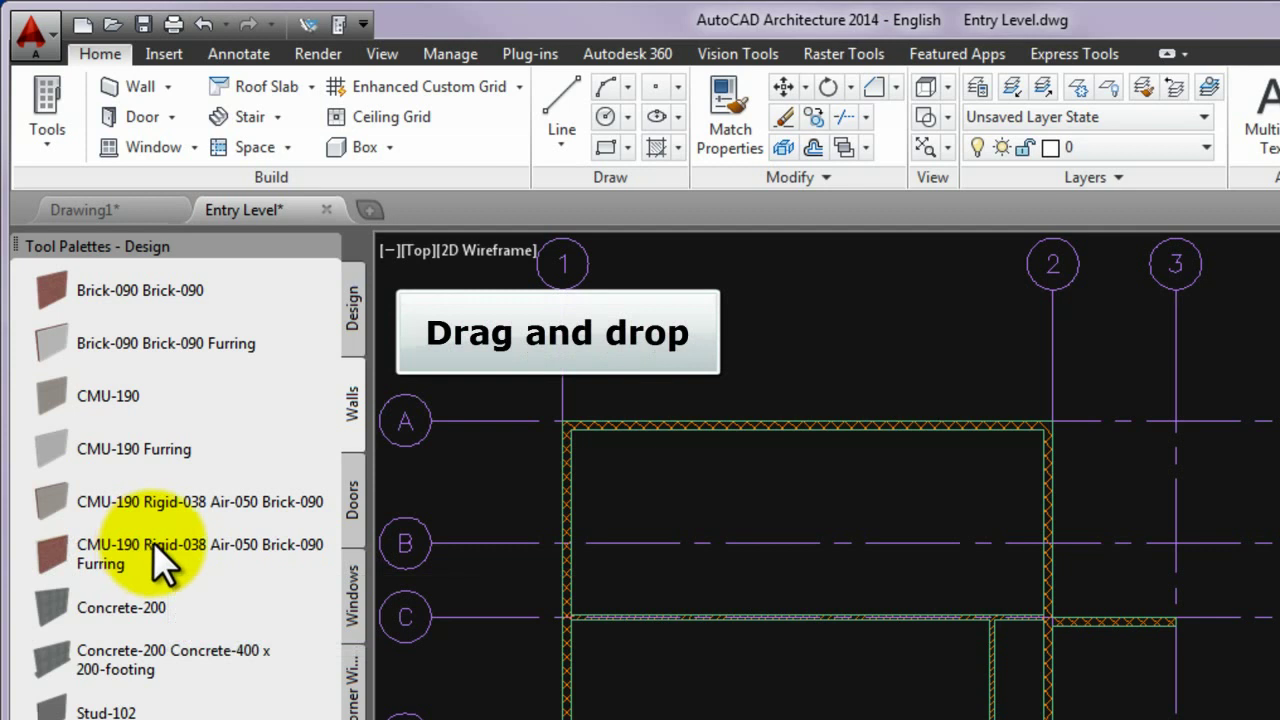
# Copy the wall style of the exterior wall along grid A and assign the copy to that wall
pyautogui.moveTo(153, 545)
pyautogui.mouseDown()
pyautogui.moveTo(609, 536)
pyautogui.moveTo(751, 518)
pyautogui.mouseUp()
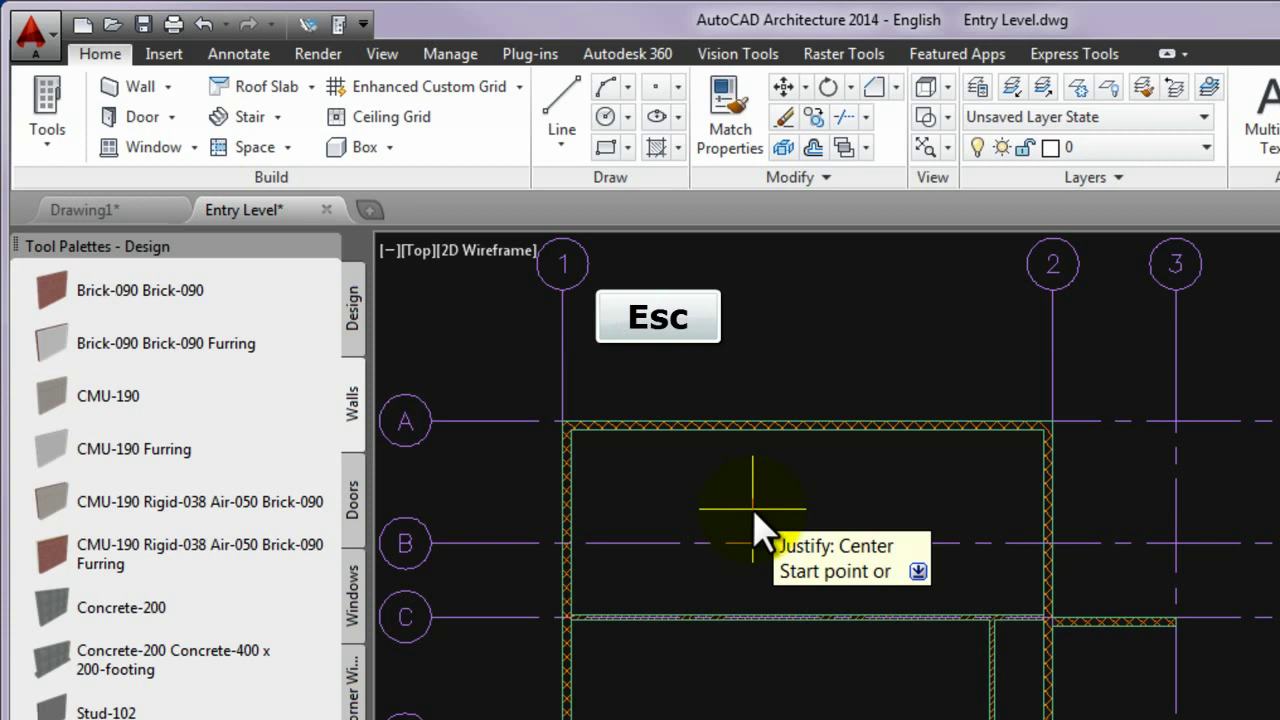
pyautogui.press('Escape')
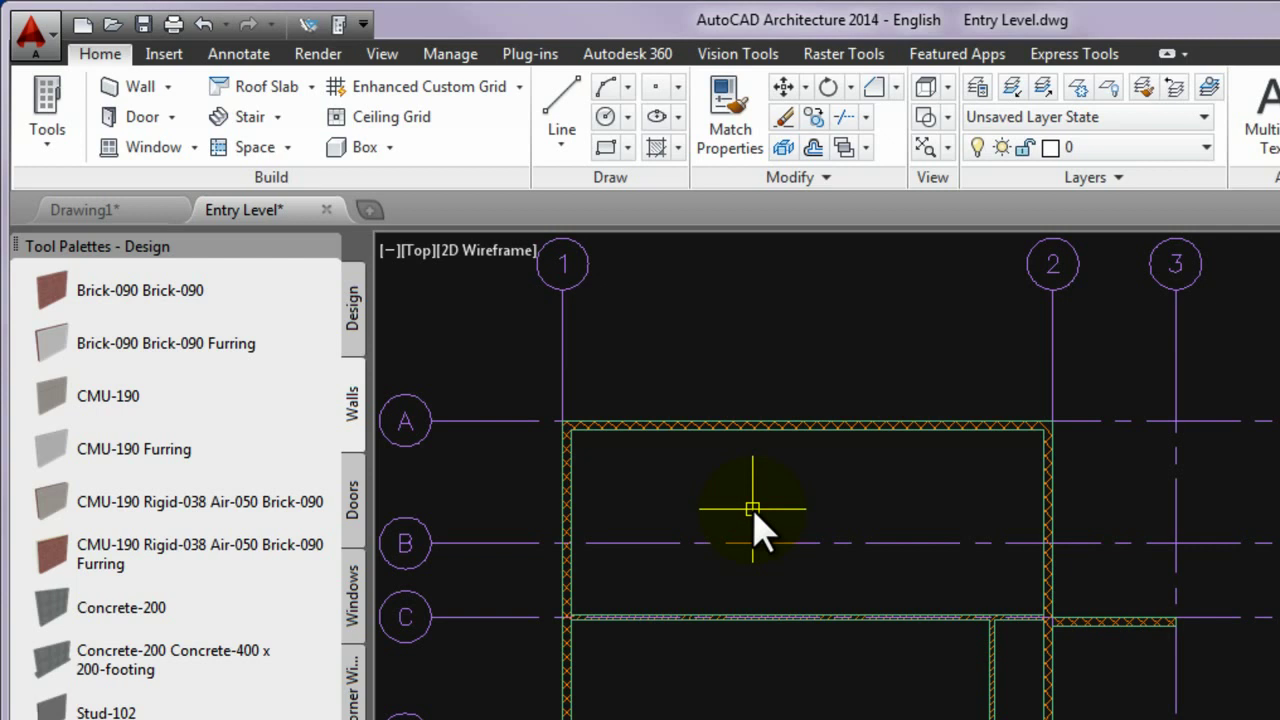
pyautogui.click(723, 433)
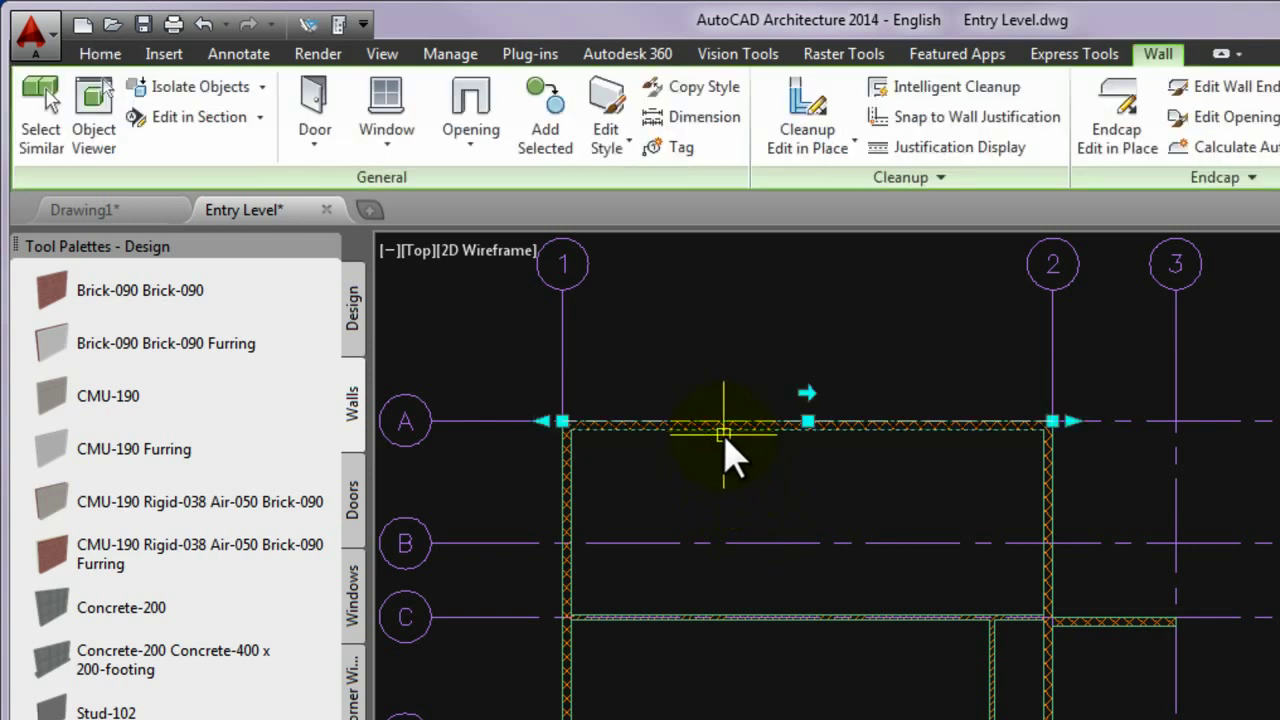
pyautogui.moveTo(724, 436)
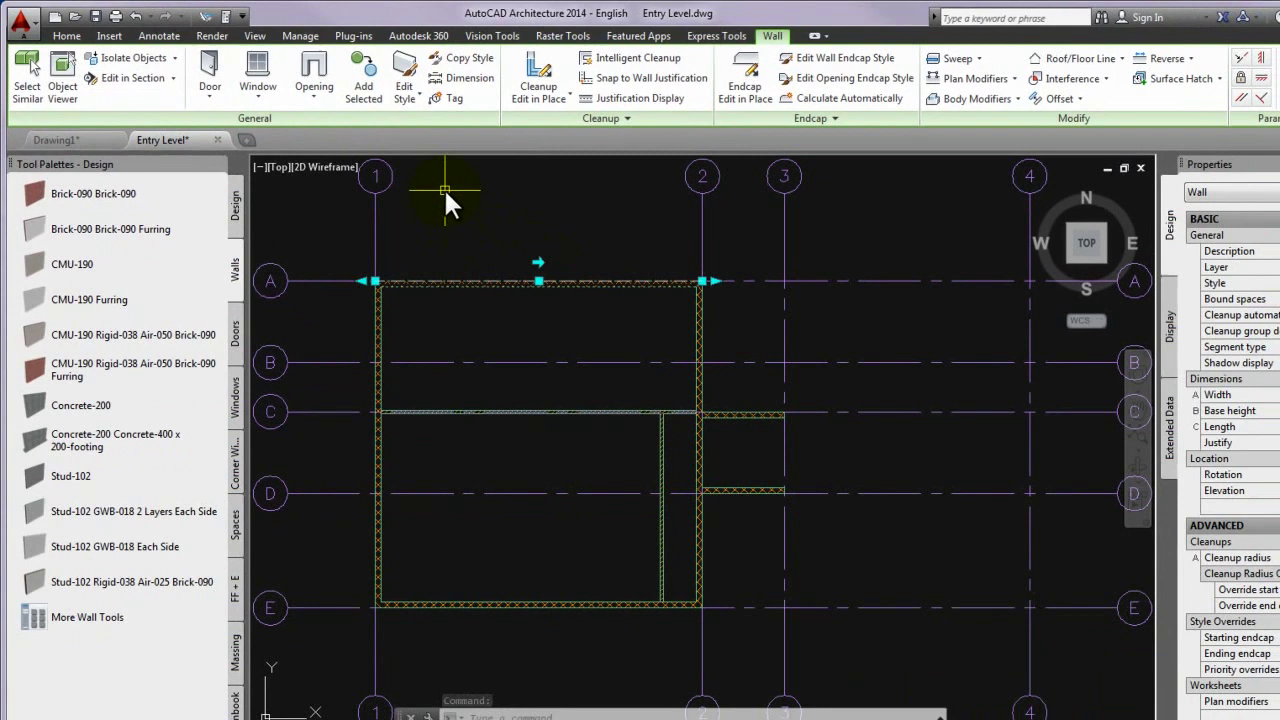
pyautogui.rightClick(660, 272)
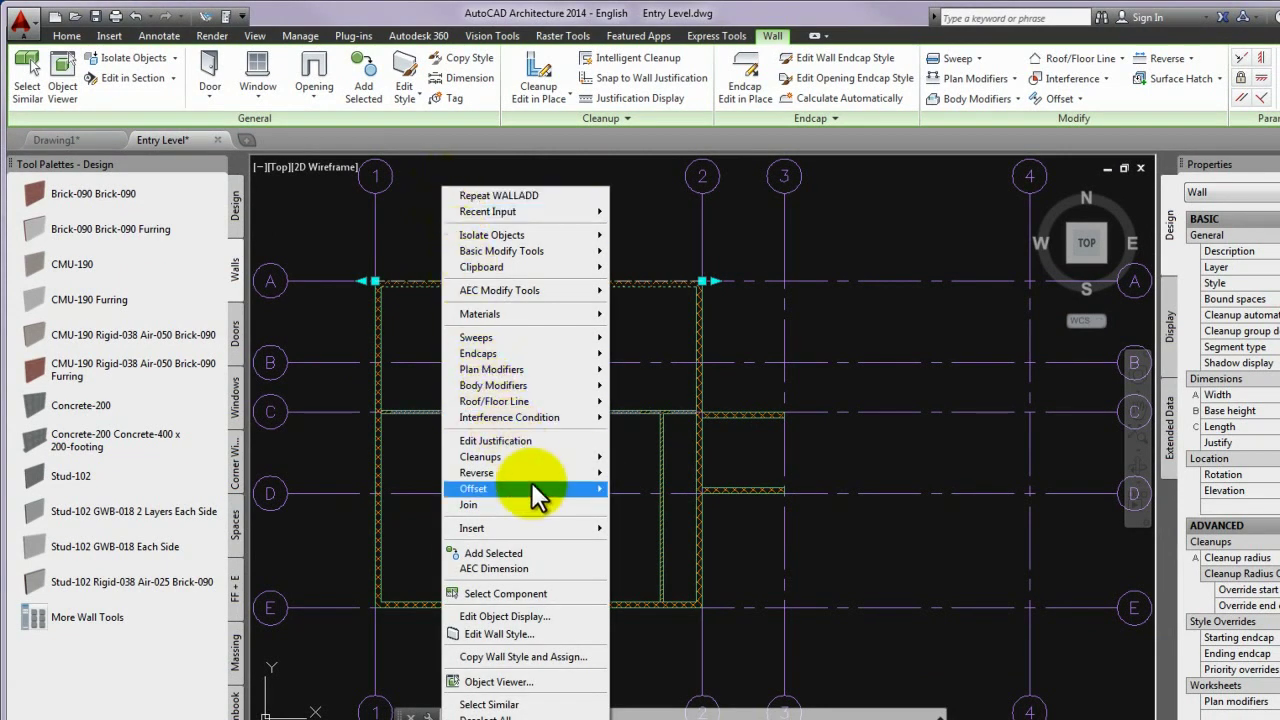
pyautogui.click(552, 657)
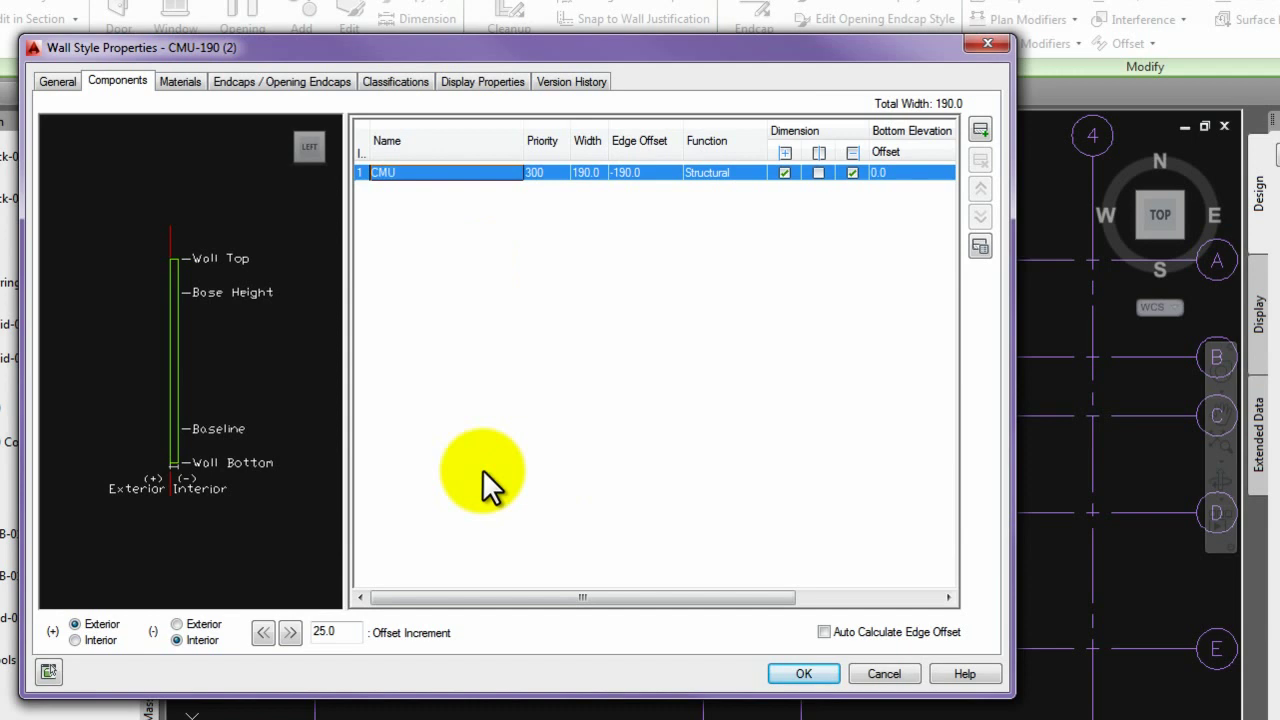
# Rename the copied wall style as CMU-190 Rigid-080 Brick-120
pyautogui.click(52, 78)
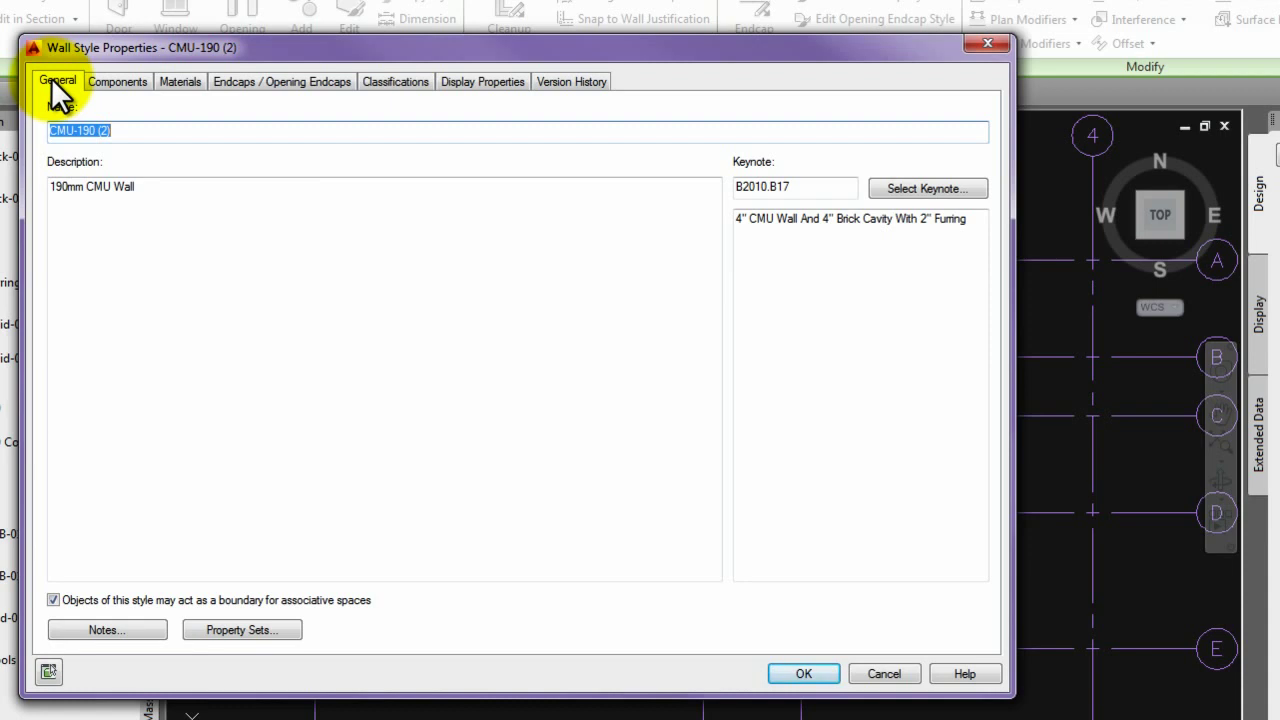
pyautogui.click(141, 130)
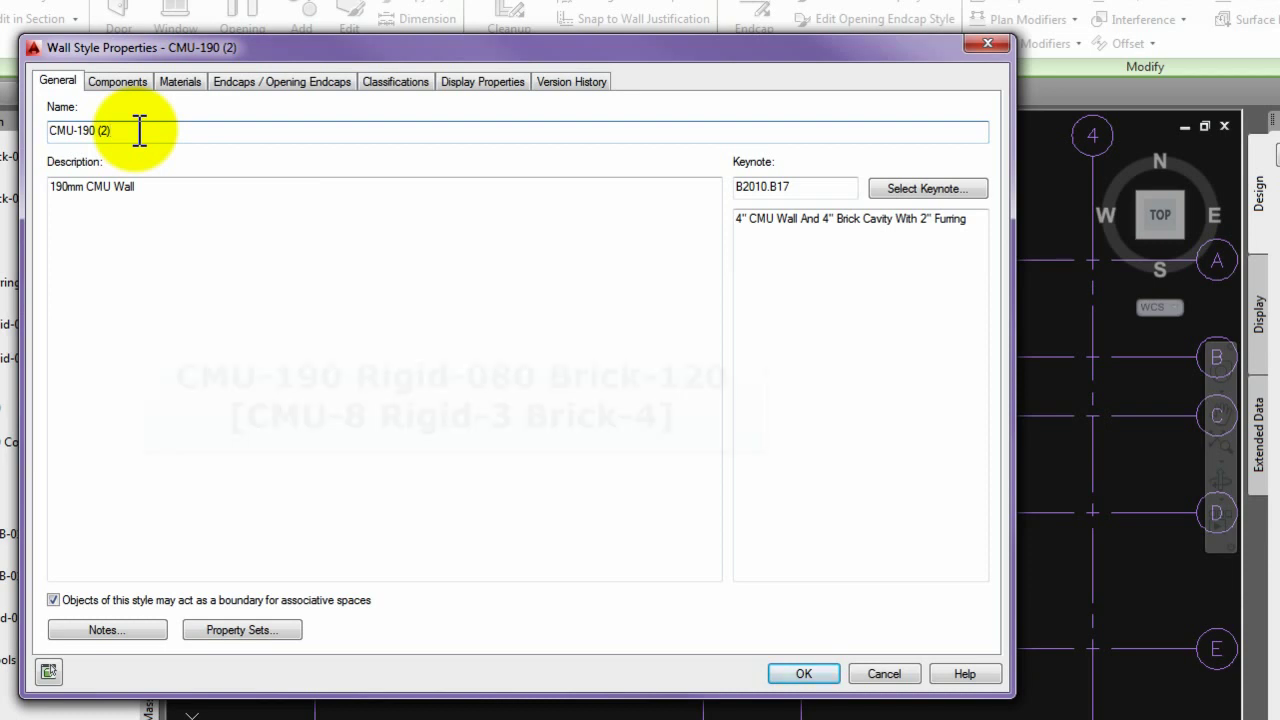
pyautogui.press('BackSpace')
pyautogui.press('BackSpace')
pyautogui.press('BackSpace')
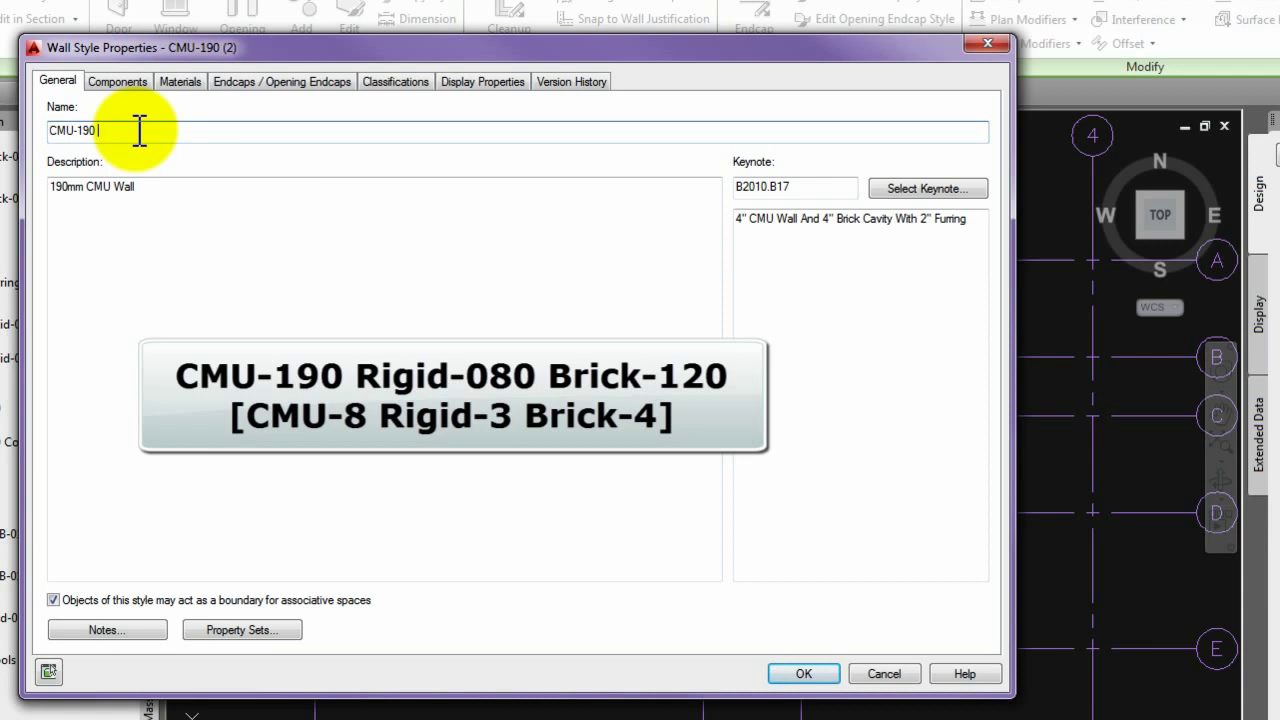
pyautogui.write('Rigid-080 Brick-120')
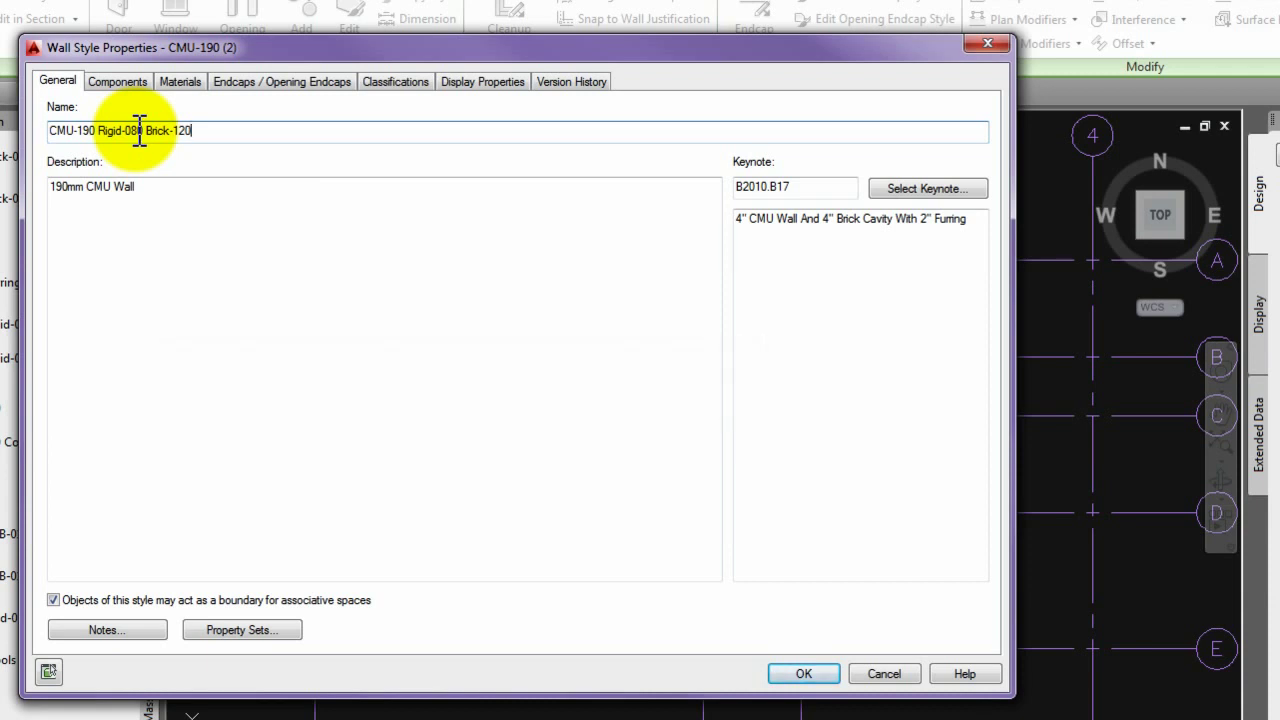
# Clear the description and the keynote code of the CMU-190 Rigid-080 Brick-120 style
pyautogui.moveTo(138, 187); pyautogui.dragTo(34, 186)
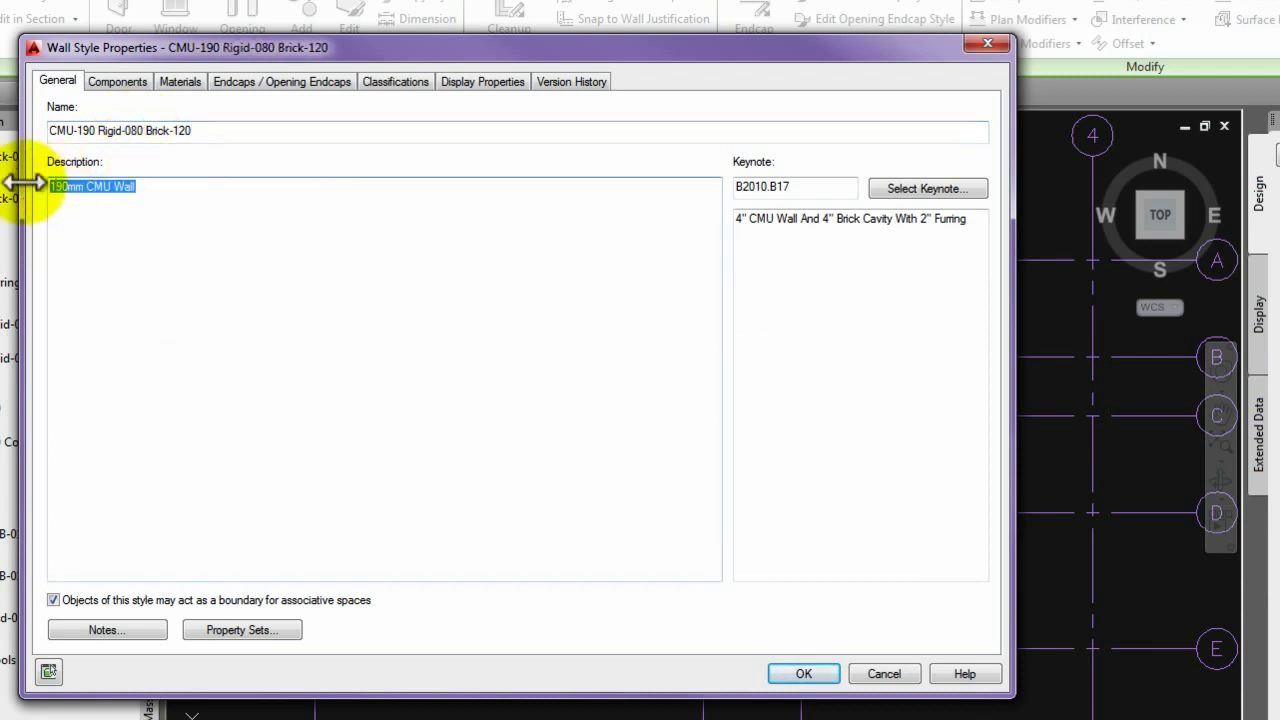
pyautogui.press('Delete')
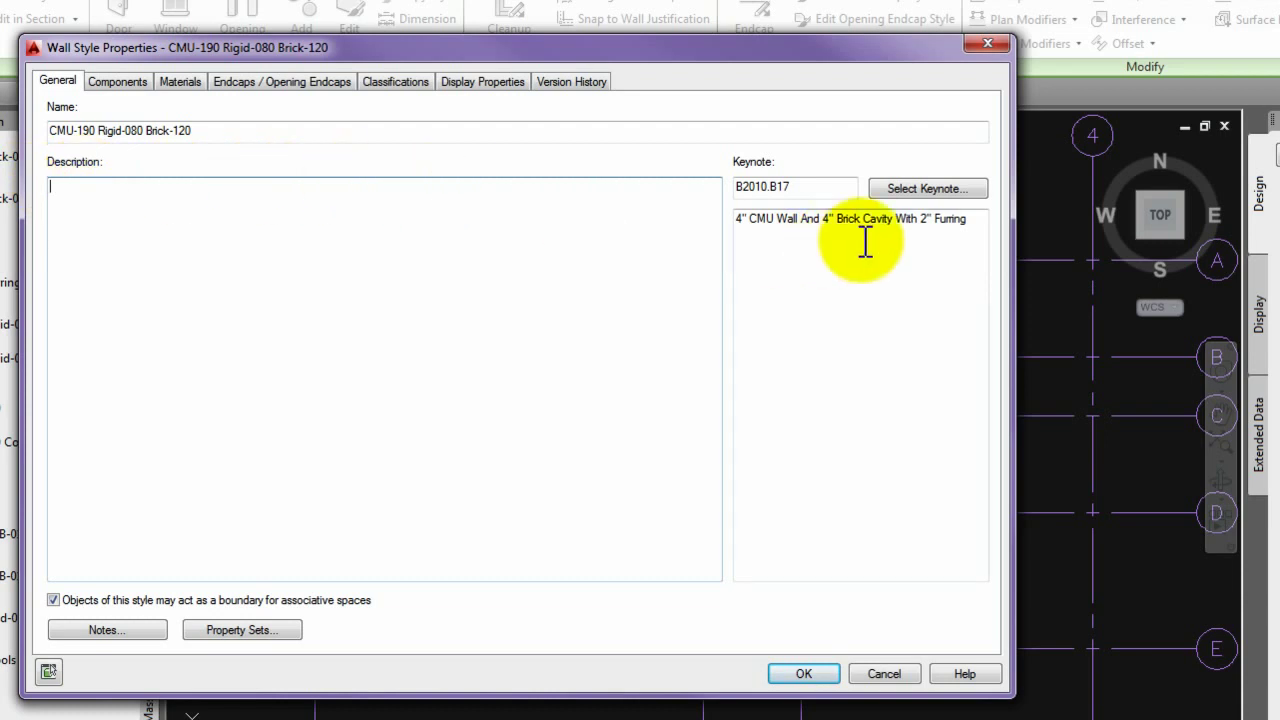
pyautogui.moveTo(814, 186); pyautogui.dragTo(714, 186)
pyautogui.press('Delete')
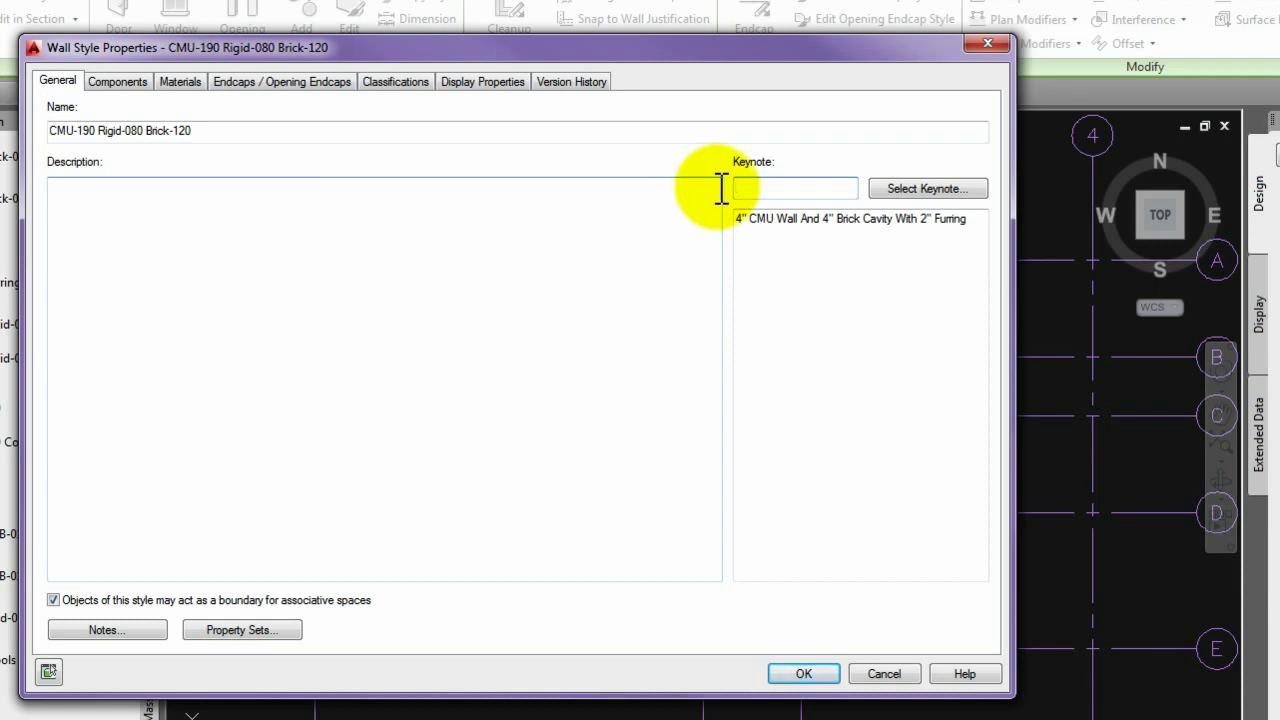
# Add two more components based on the CMU component to the wall style and select the second component
pyautogui.click(119, 81)
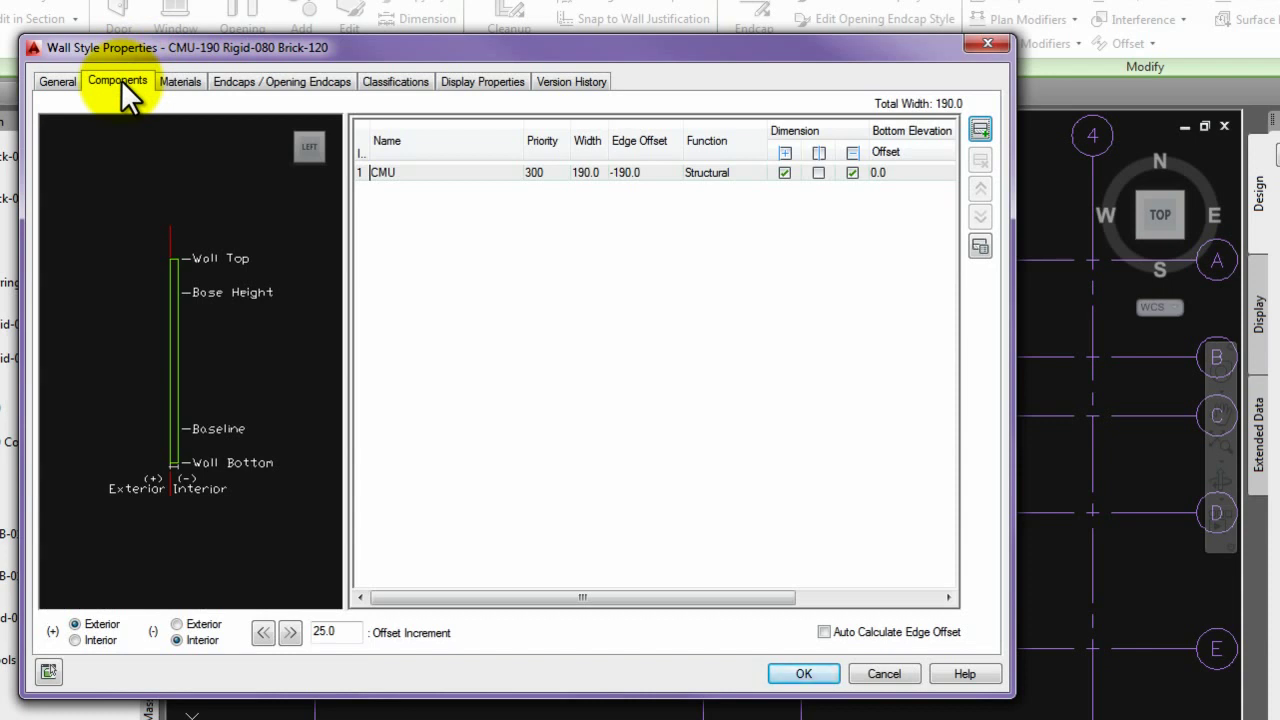
pyautogui.doubleClick(447, 170)
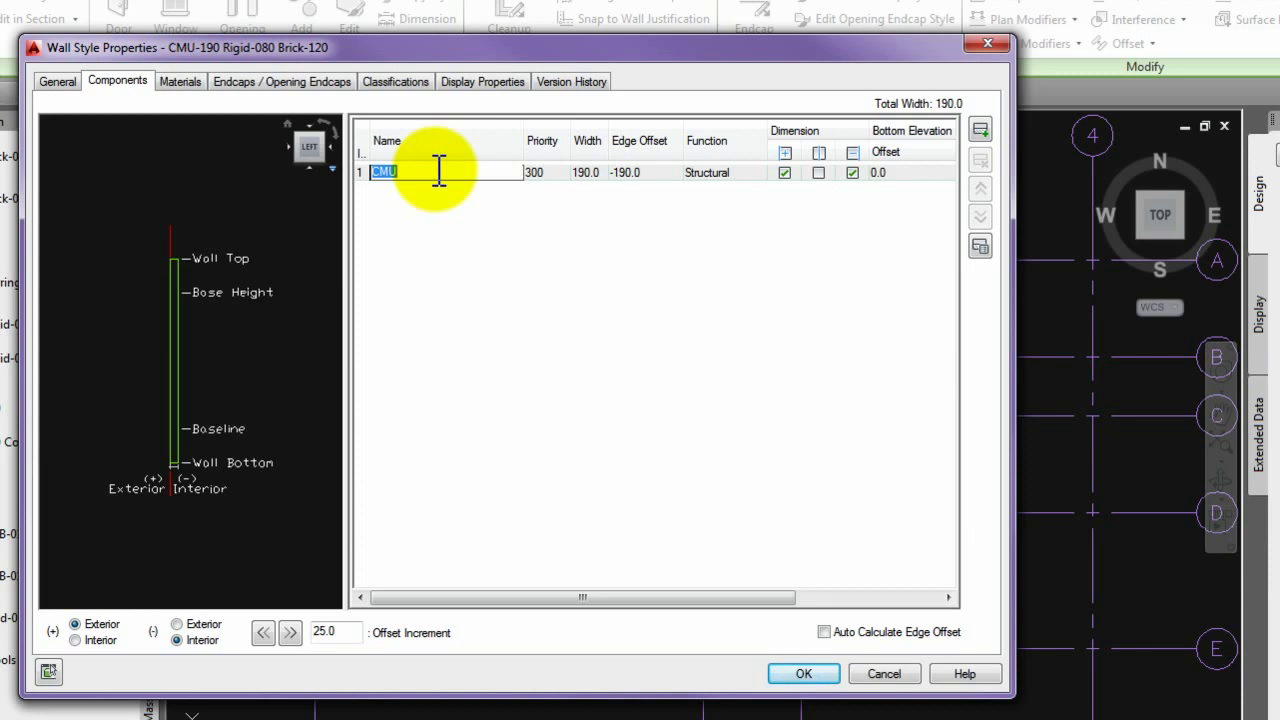
pyautogui.click(980, 131)
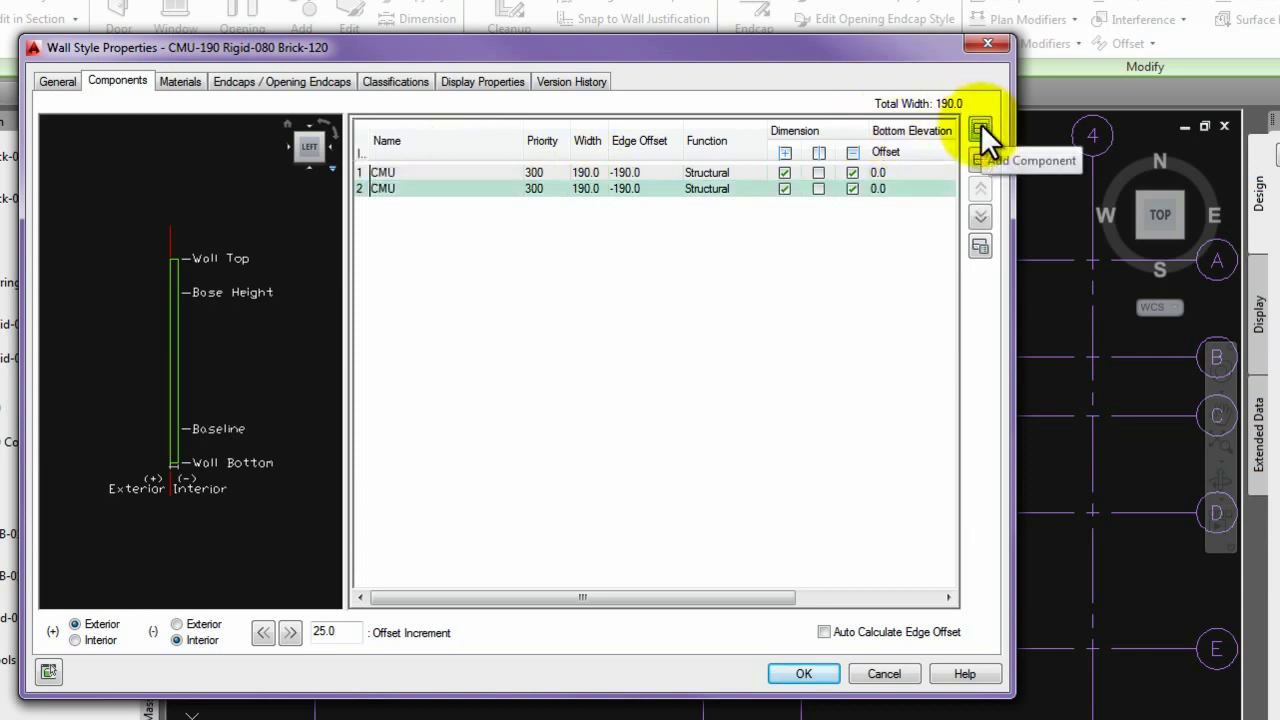
pyautogui.click(980, 131)
pyautogui.press('Up')
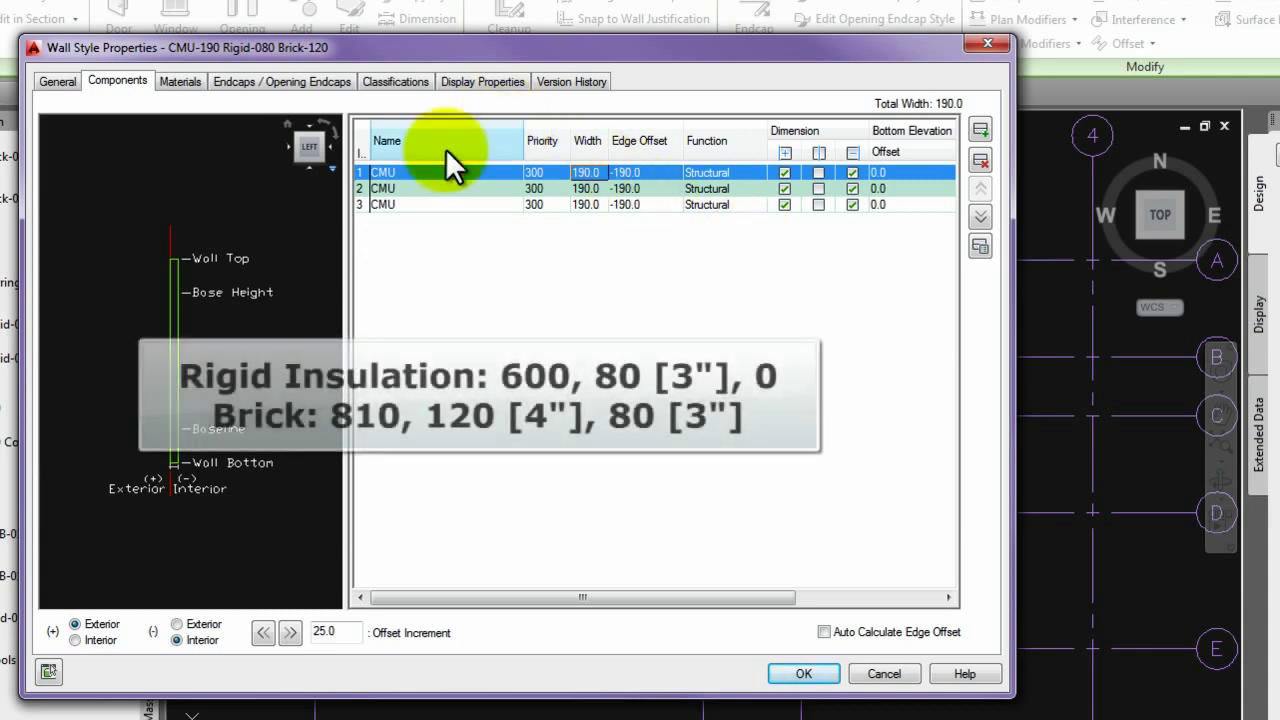
pyautogui.click(422, 188)
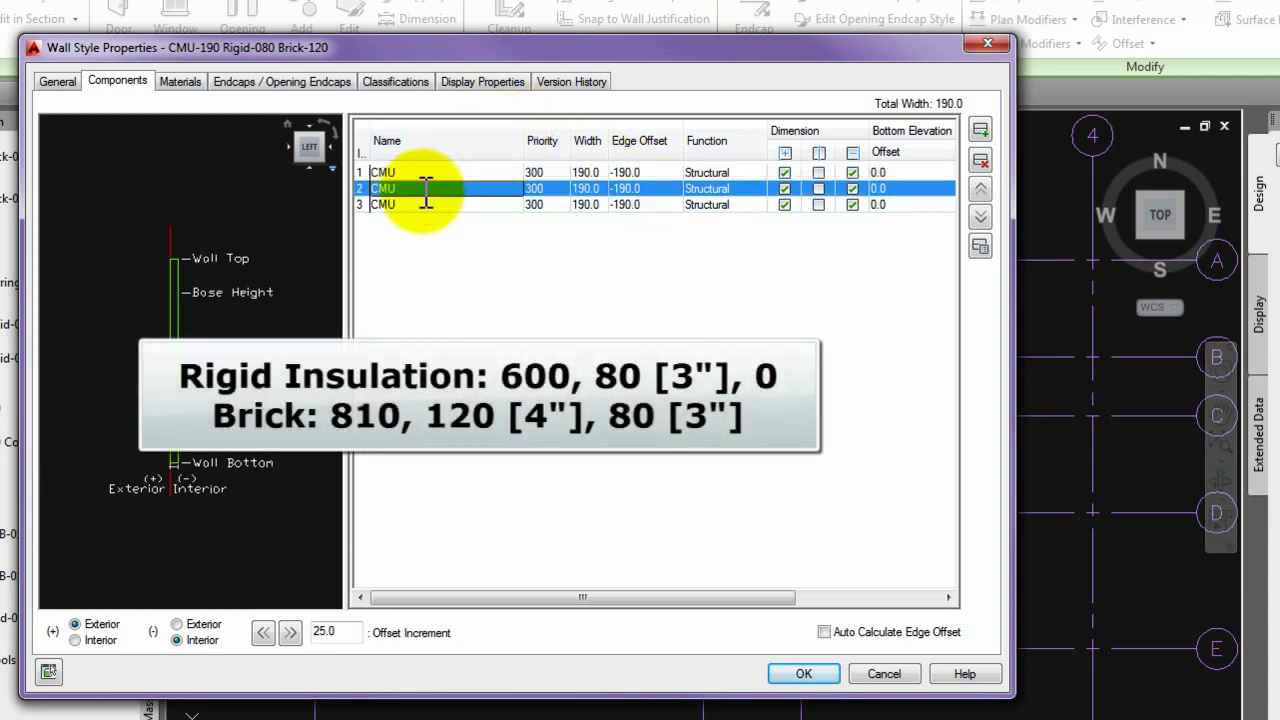
# Rename the second component as Rigid Insulation and give it priority 600, width 80 and edge offset 0
pyautogui.click(426, 189)
pyautogui.write('Rigid')
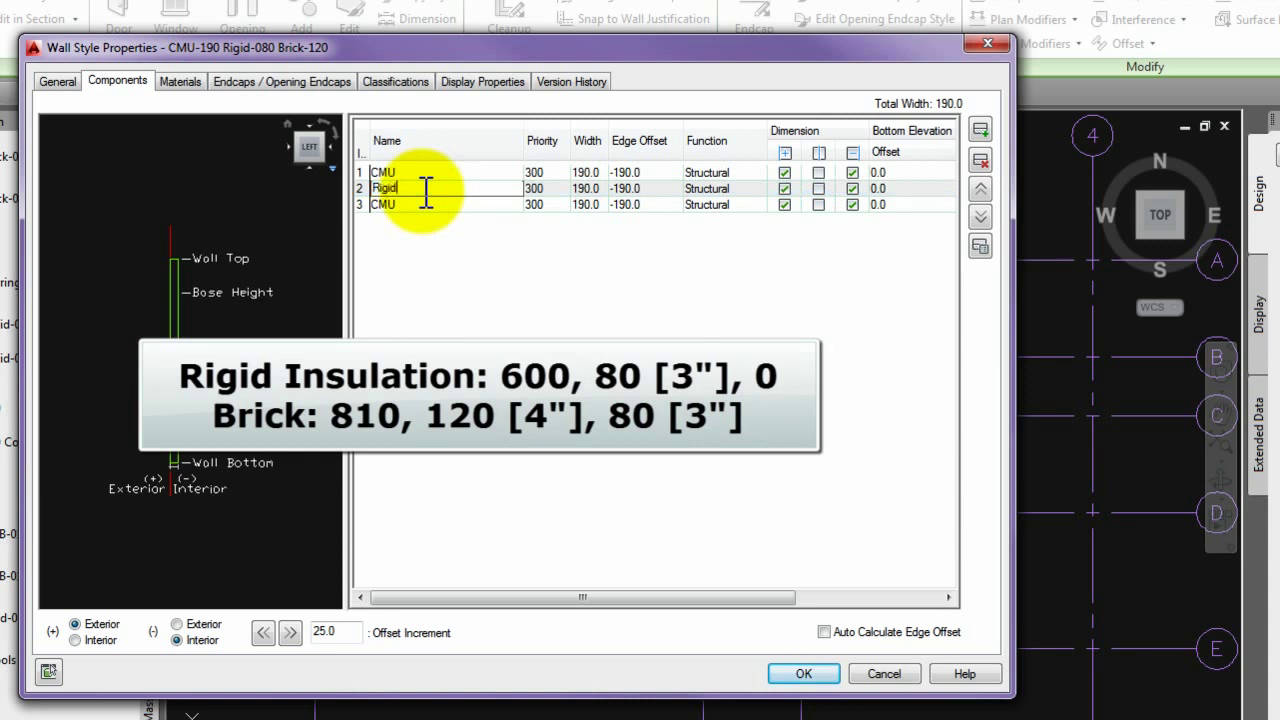
pyautogui.write(' Insulation')
pyautogui.click(545, 188)
pyautogui.write('600')
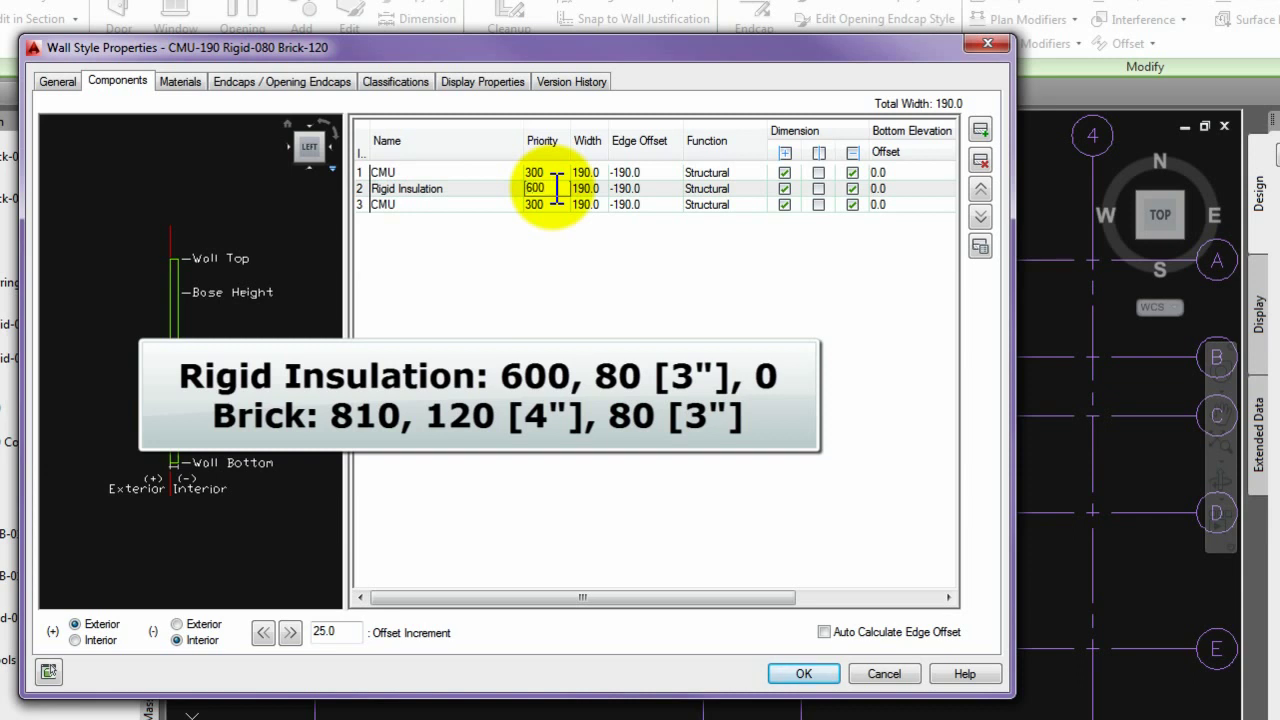
pyautogui.click(596, 188)
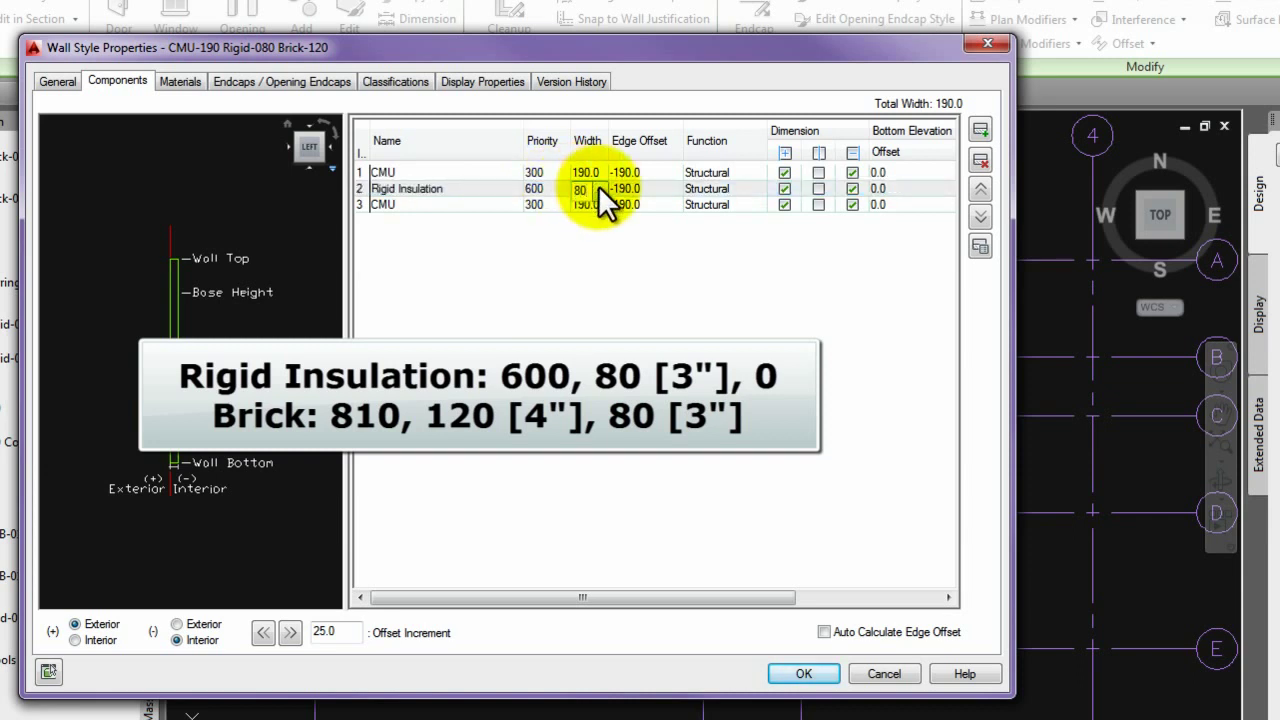
pyautogui.click(642, 188)
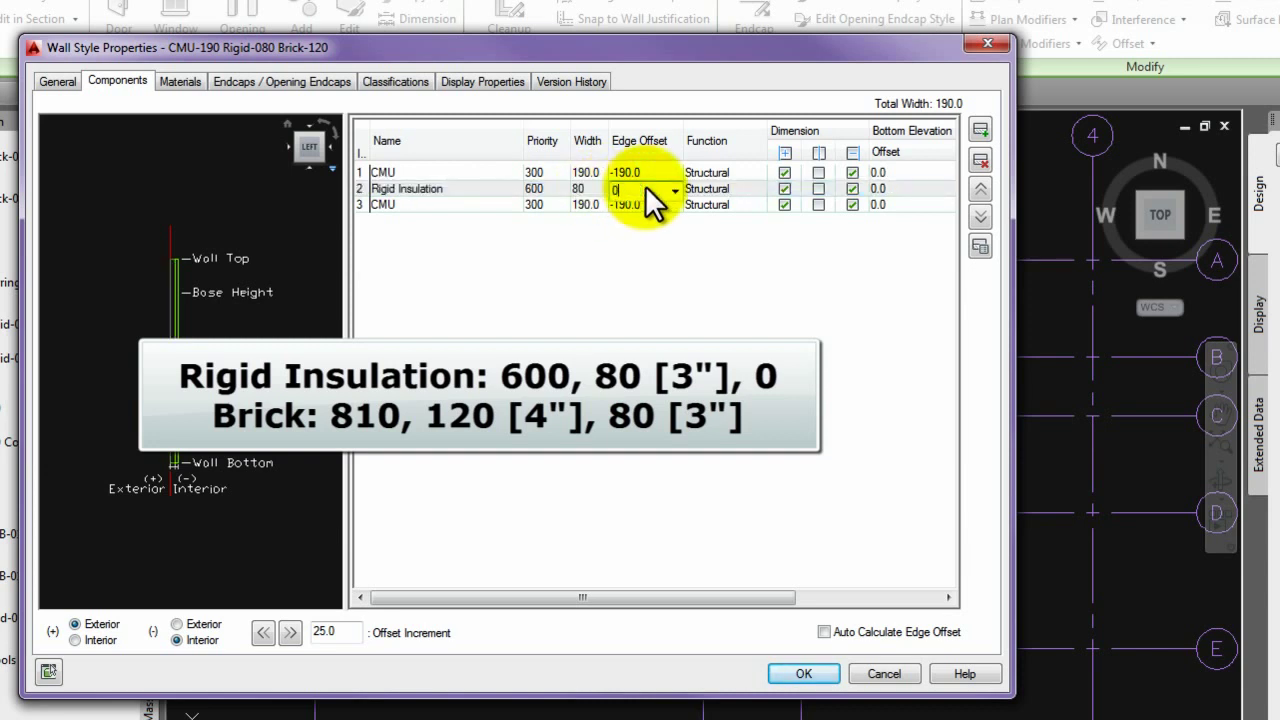
# Set the Rigid Insulation component's function to Non-Structural and turn off its plus-side dimension
pyautogui.click(740, 188)
pyautogui.click(750, 186)
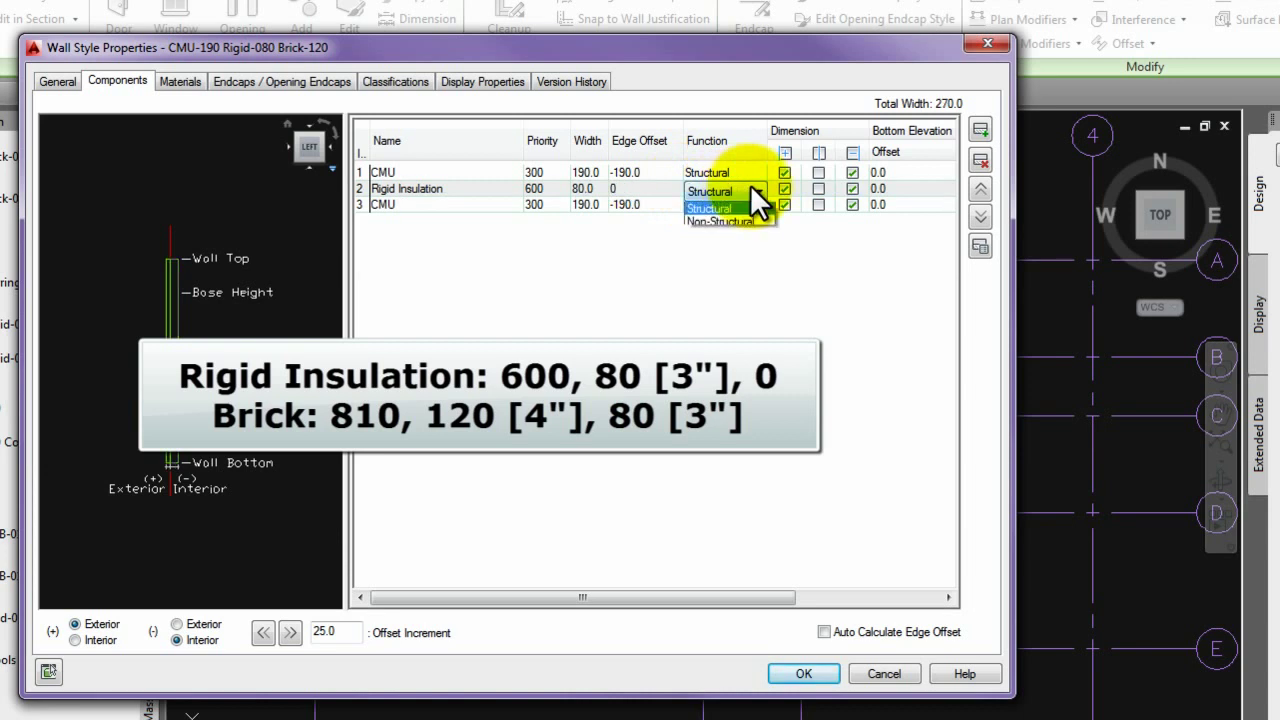
pyautogui.click(742, 233)
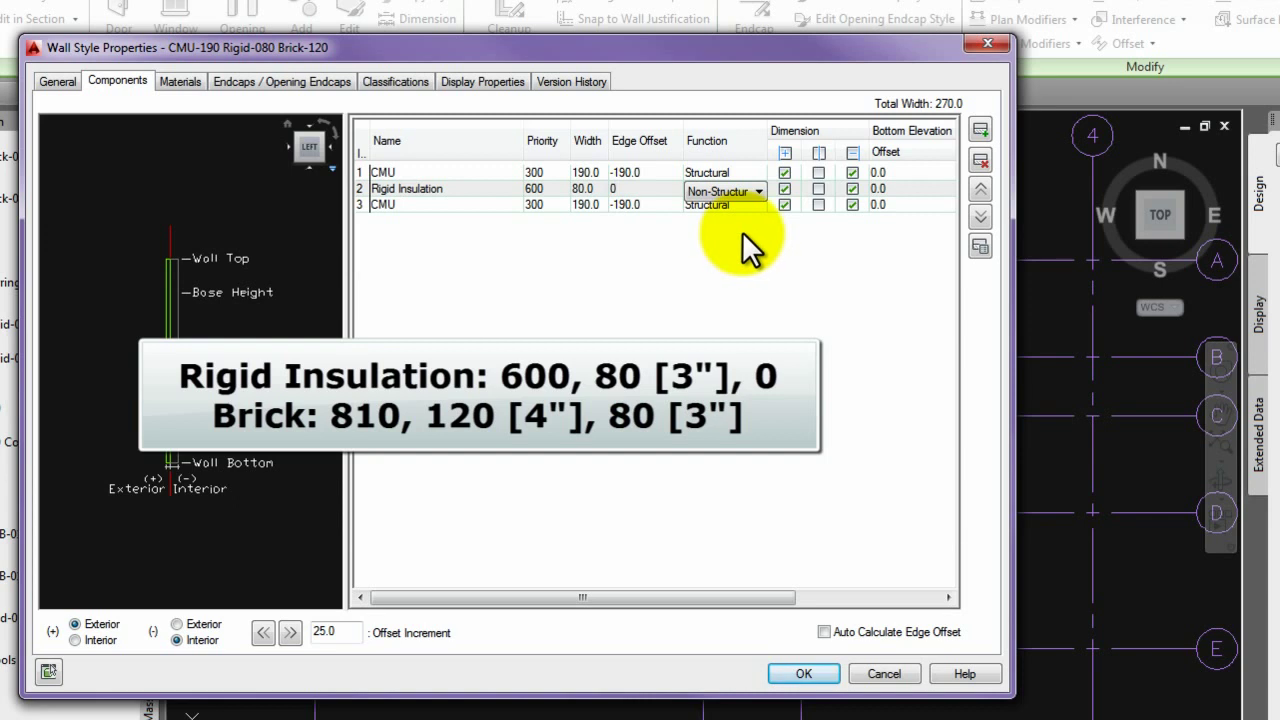
pyautogui.click(786, 188)
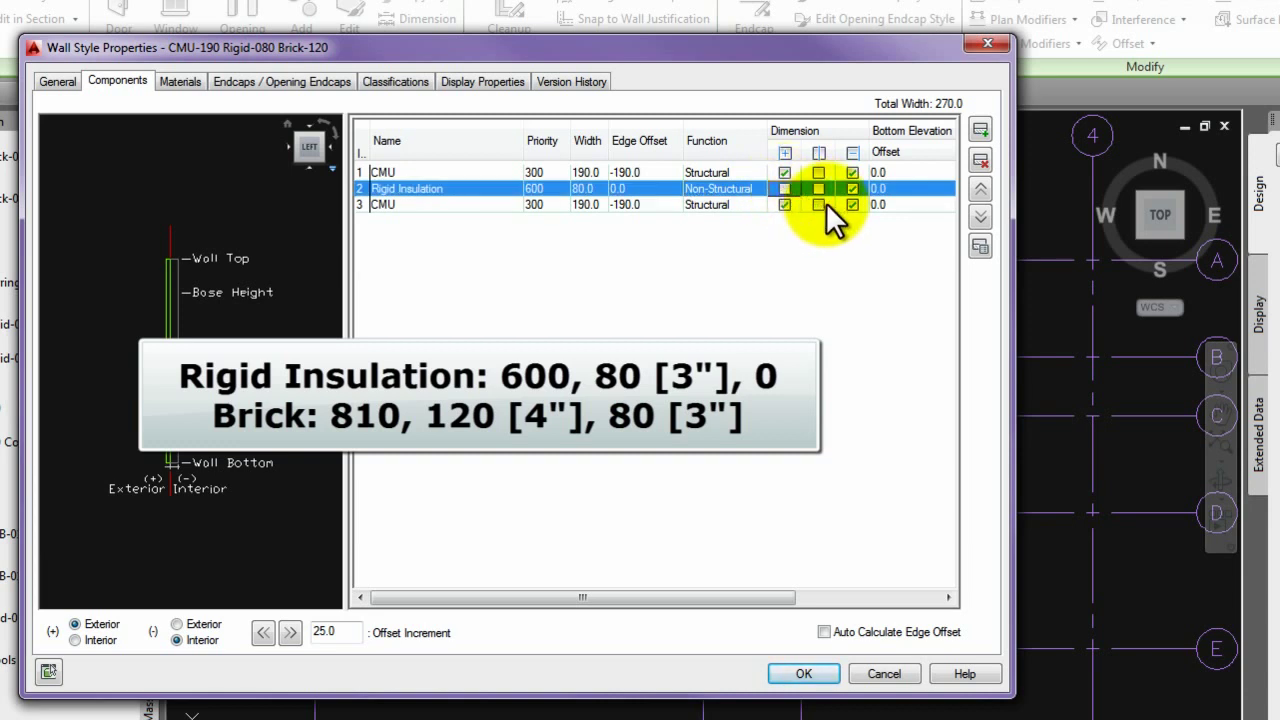
# Rename the third component as Brick and give it priority 810, width 120 and edge offset 80
pyautogui.click(432, 203)
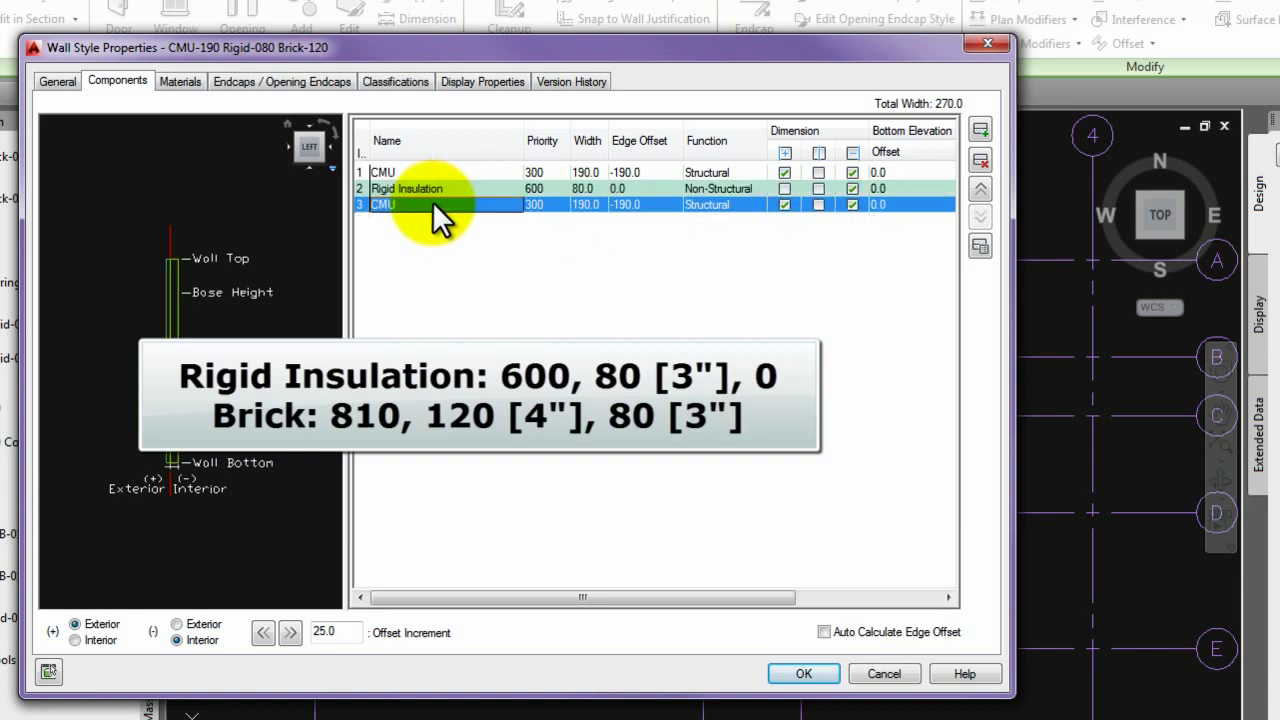
pyautogui.click(434, 203)
pyautogui.write('Brick')
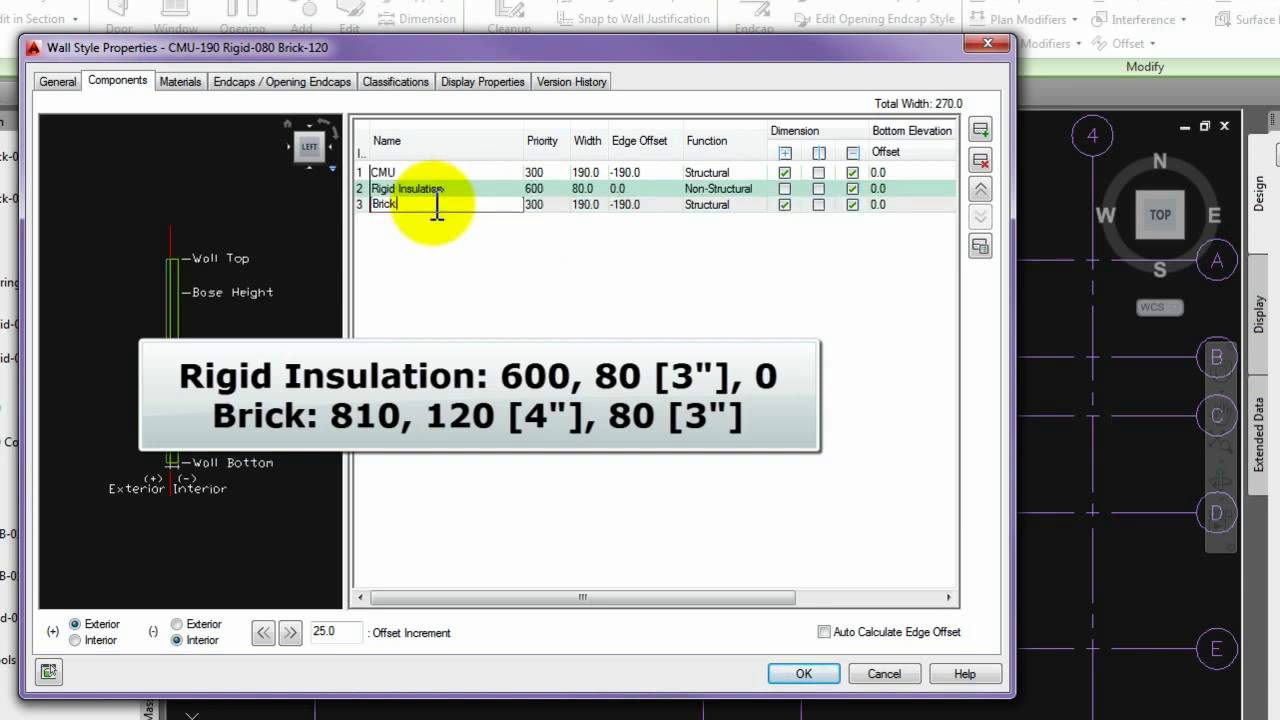
pyautogui.click(551, 204)
pyautogui.write('810')
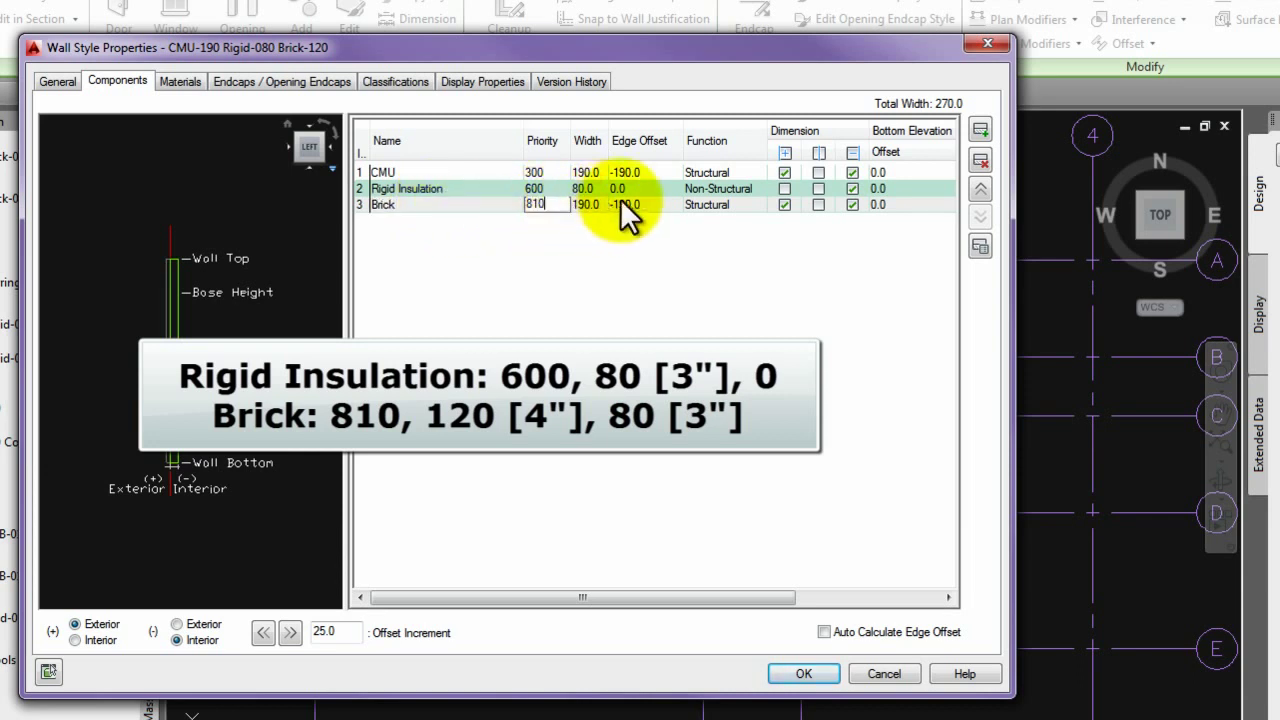
pyautogui.click(600, 204)
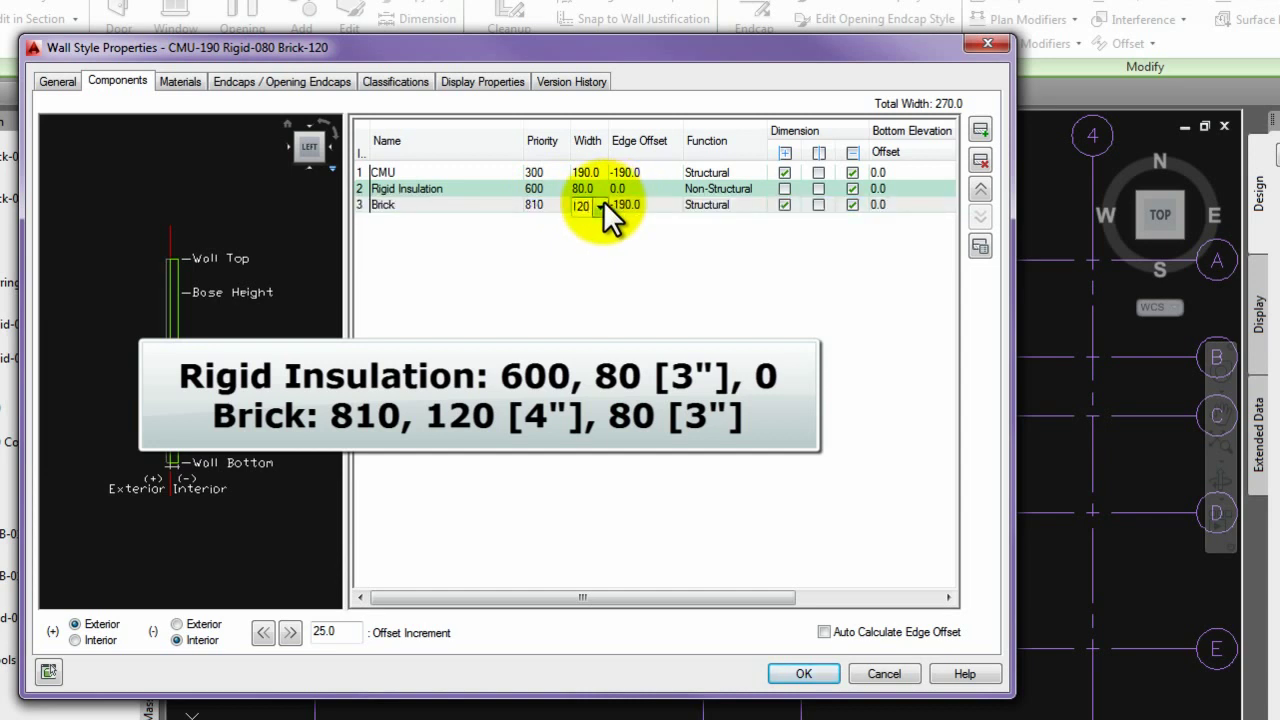
pyautogui.click(655, 204)
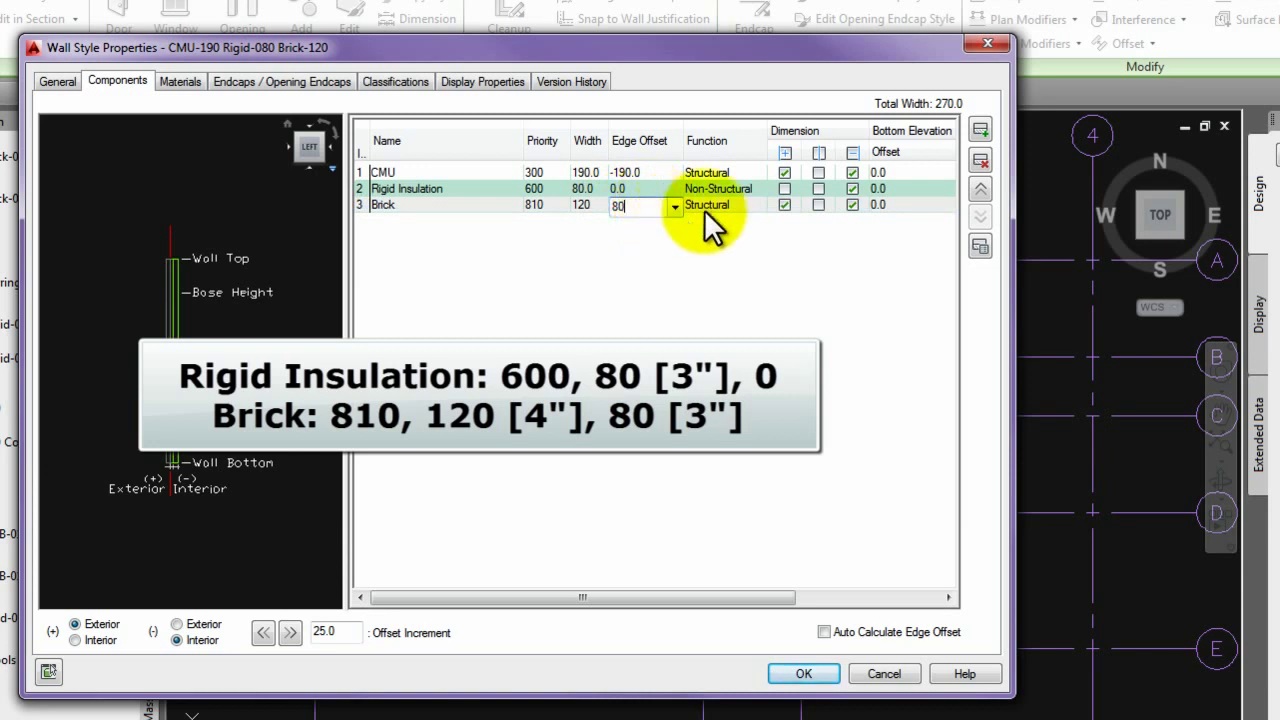
pyautogui.press('Return')
# Set the Brick component's function to Non-Structural and turn off its minus-side dimension
pyautogui.click(739, 204)
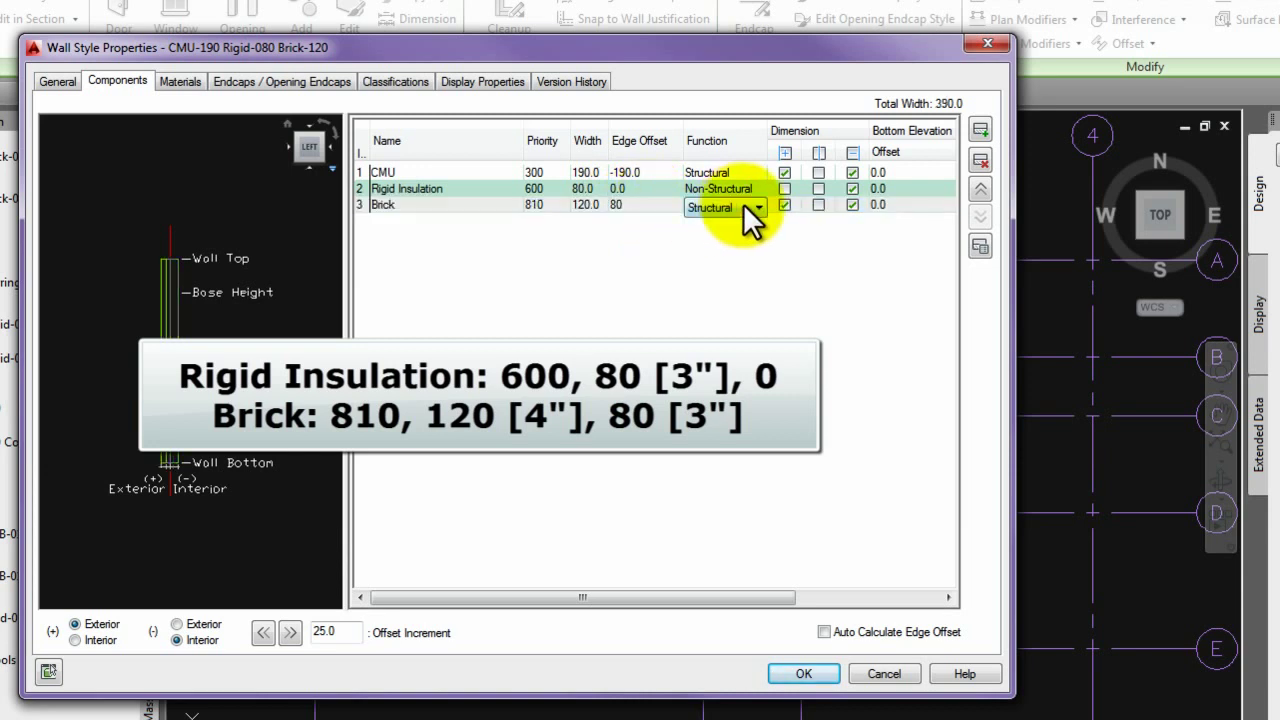
pyautogui.click(743, 205)
pyautogui.click(737, 246)
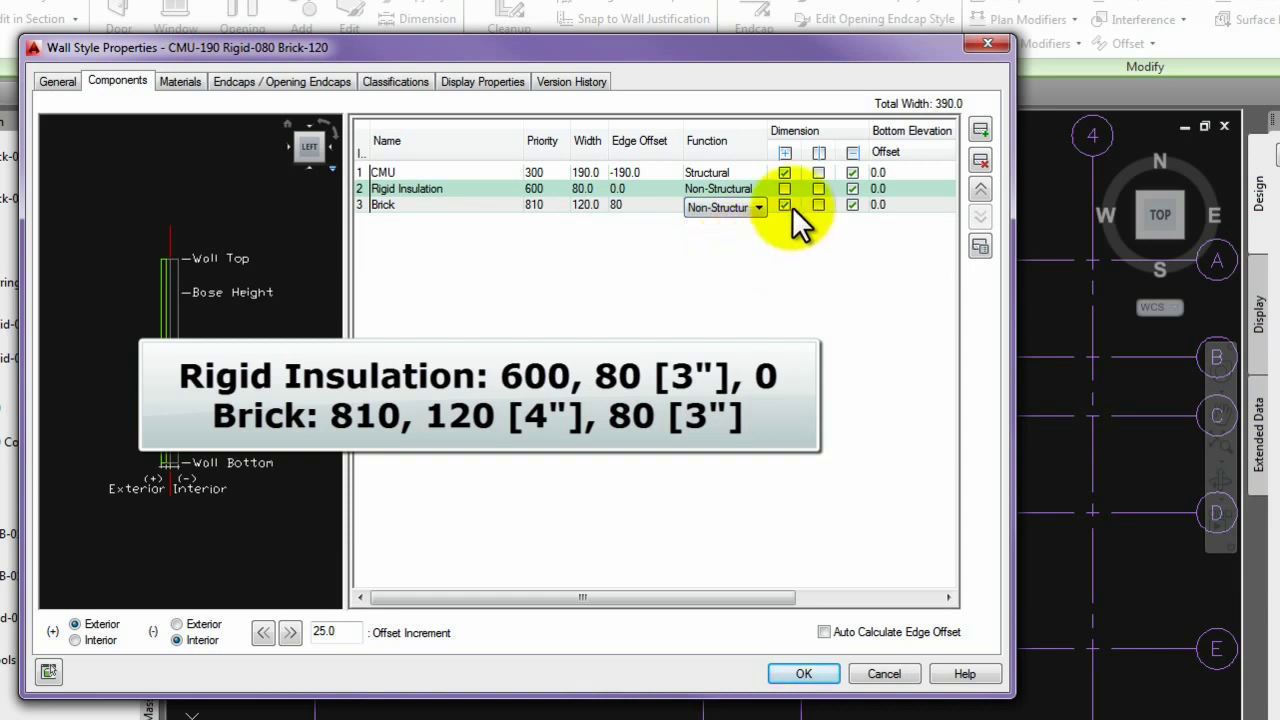
pyautogui.click(851, 205)
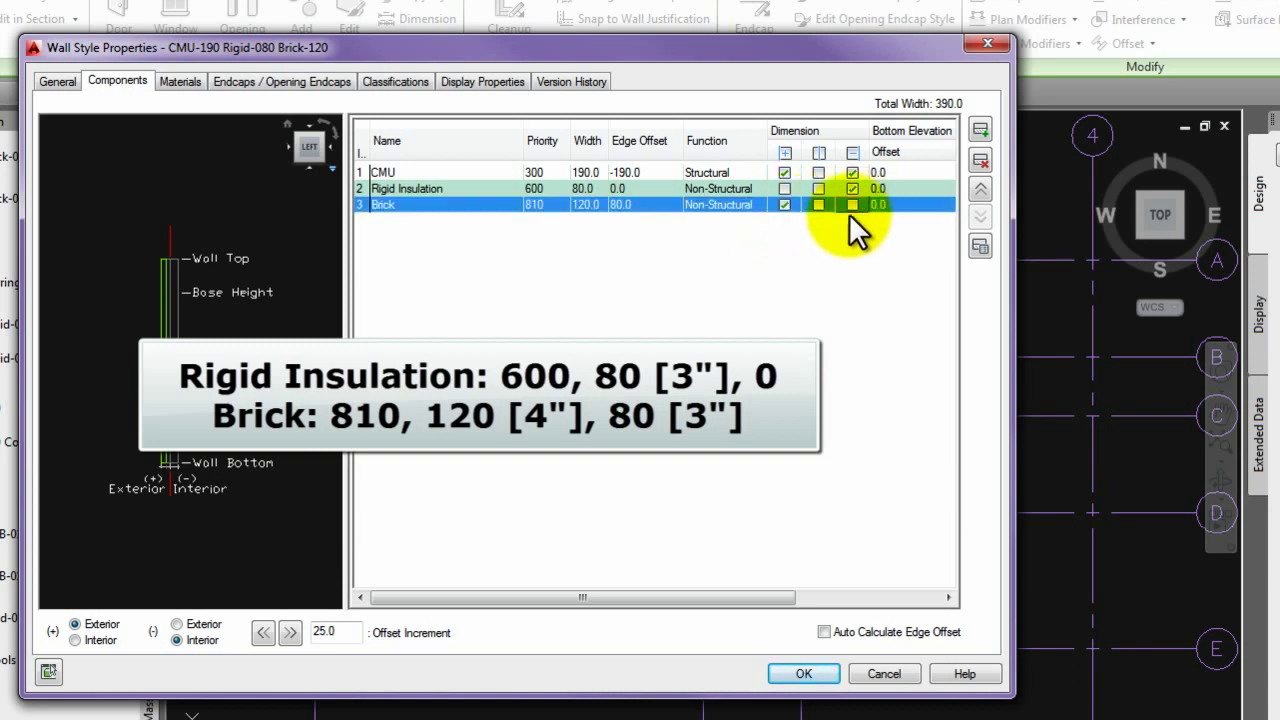
pyautogui.press('Left')
pyautogui.press('Left')
pyautogui.press('Left')
pyautogui.press('Left')
pyautogui.press('Left')
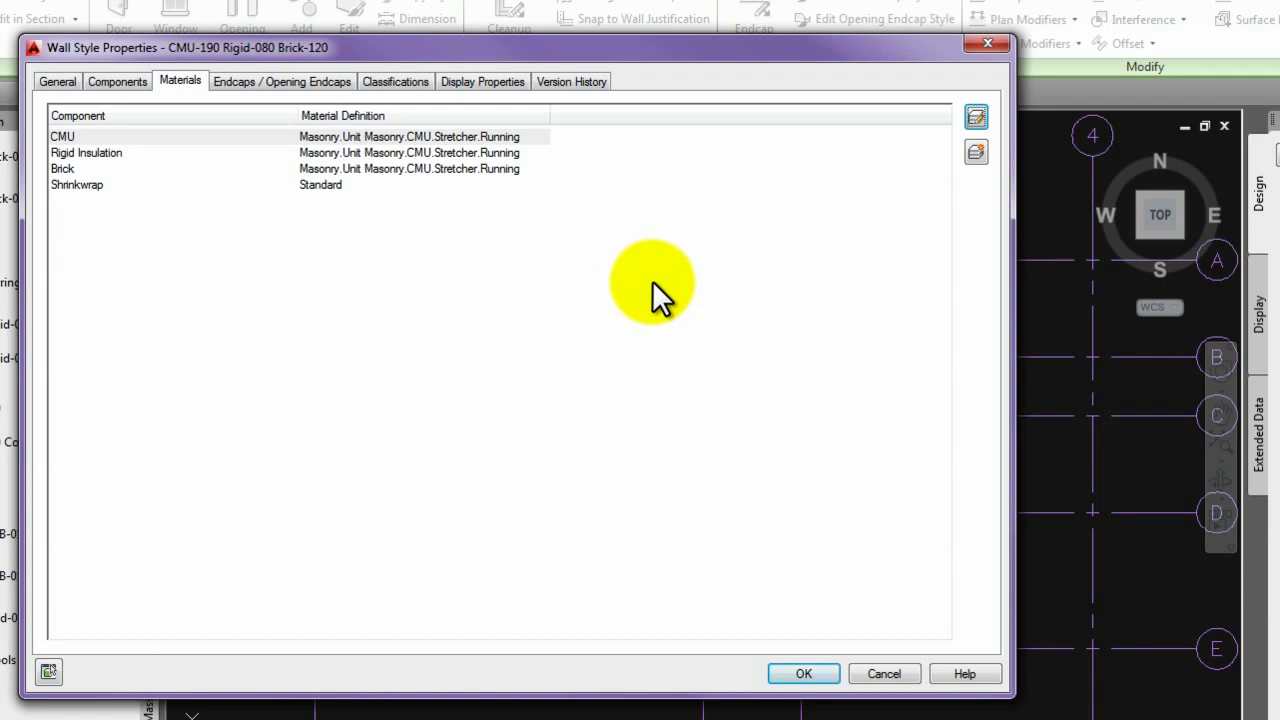
# Assign the Thermal & Moisture.Insulation.Rigid Insulation material to the Rigid Insulation component
pyautogui.click(443, 152)
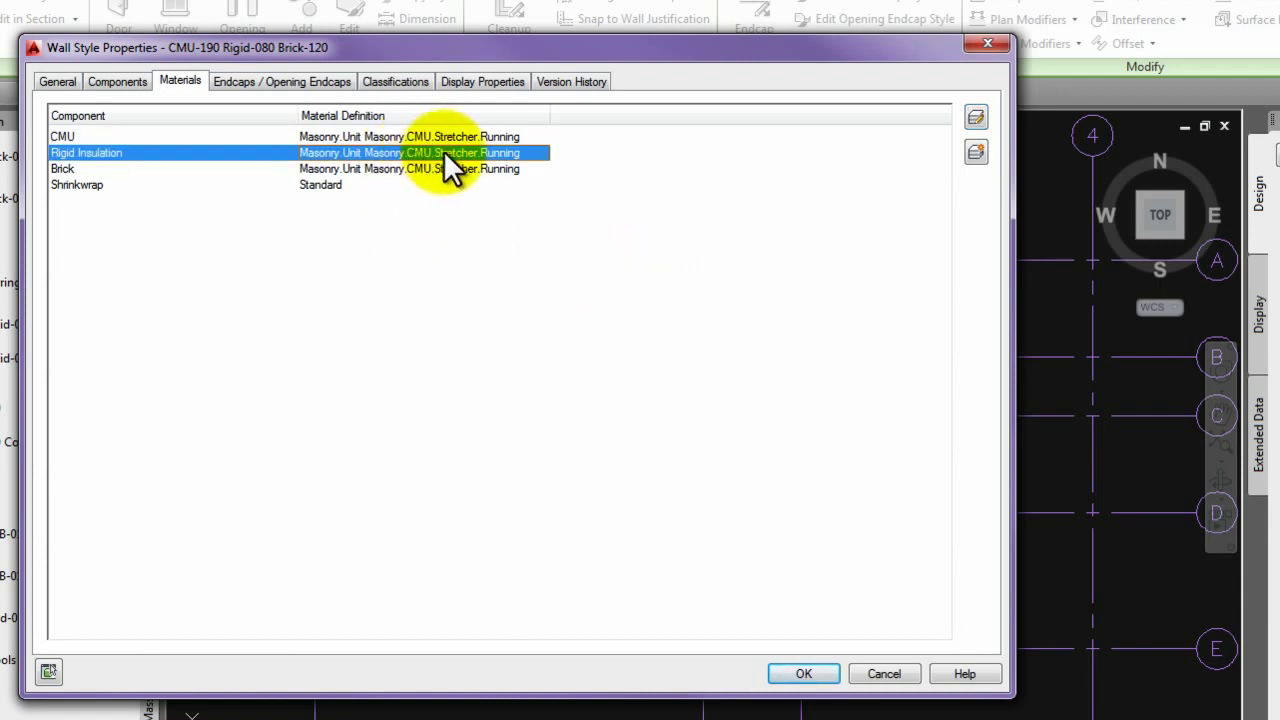
pyautogui.click(458, 153)
pyautogui.click(458, 153)
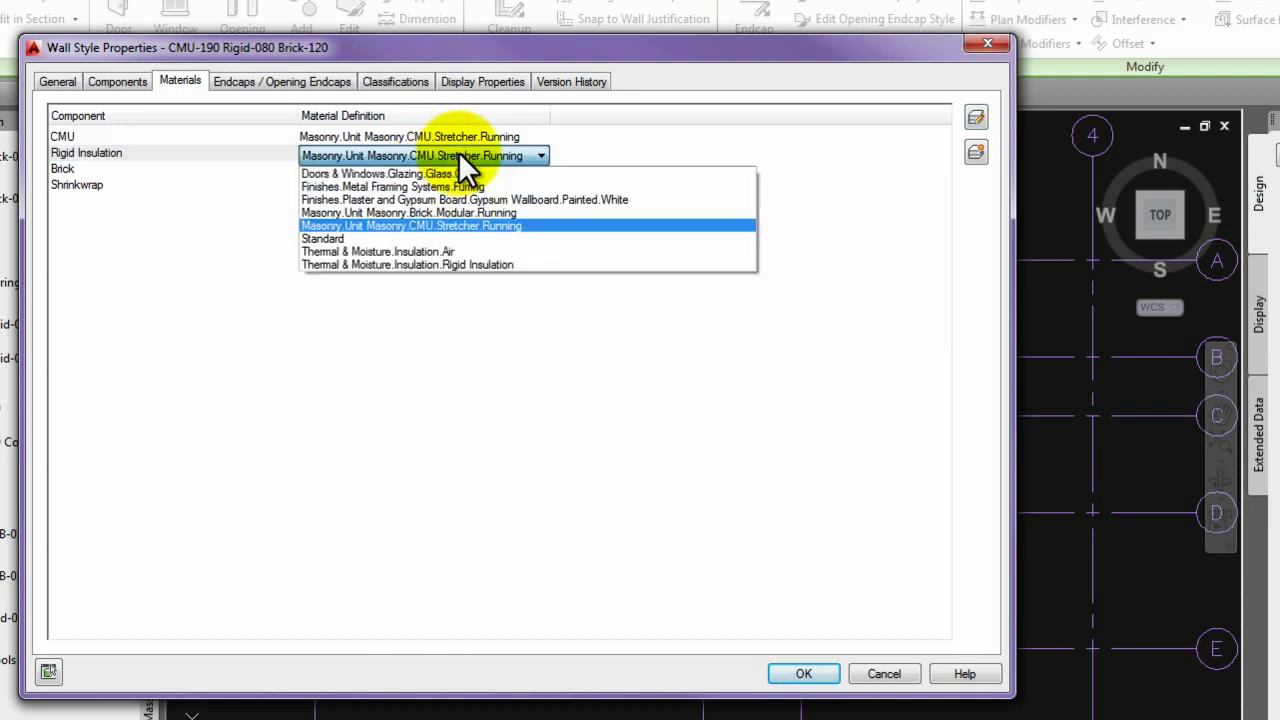
pyautogui.click(473, 264)
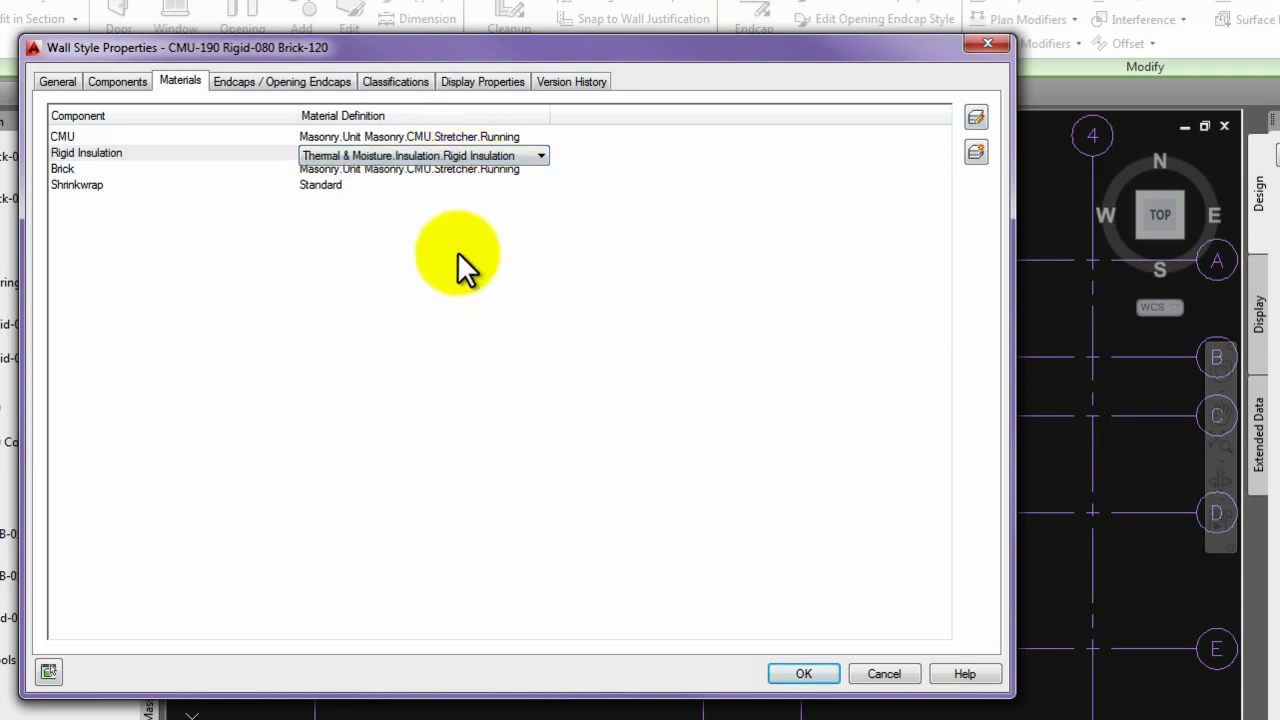
# Assign the Standard material to the Brick component
pyautogui.click(398, 170)
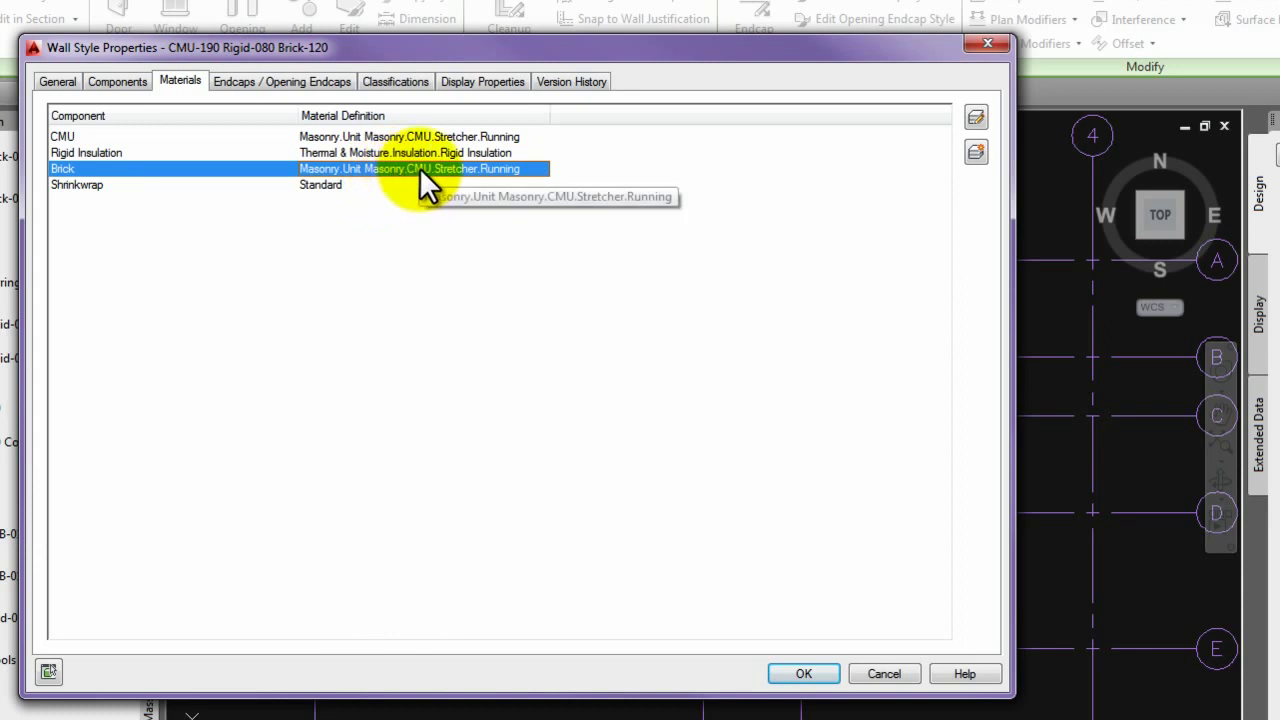
pyautogui.click(420, 167)
pyautogui.click(421, 166)
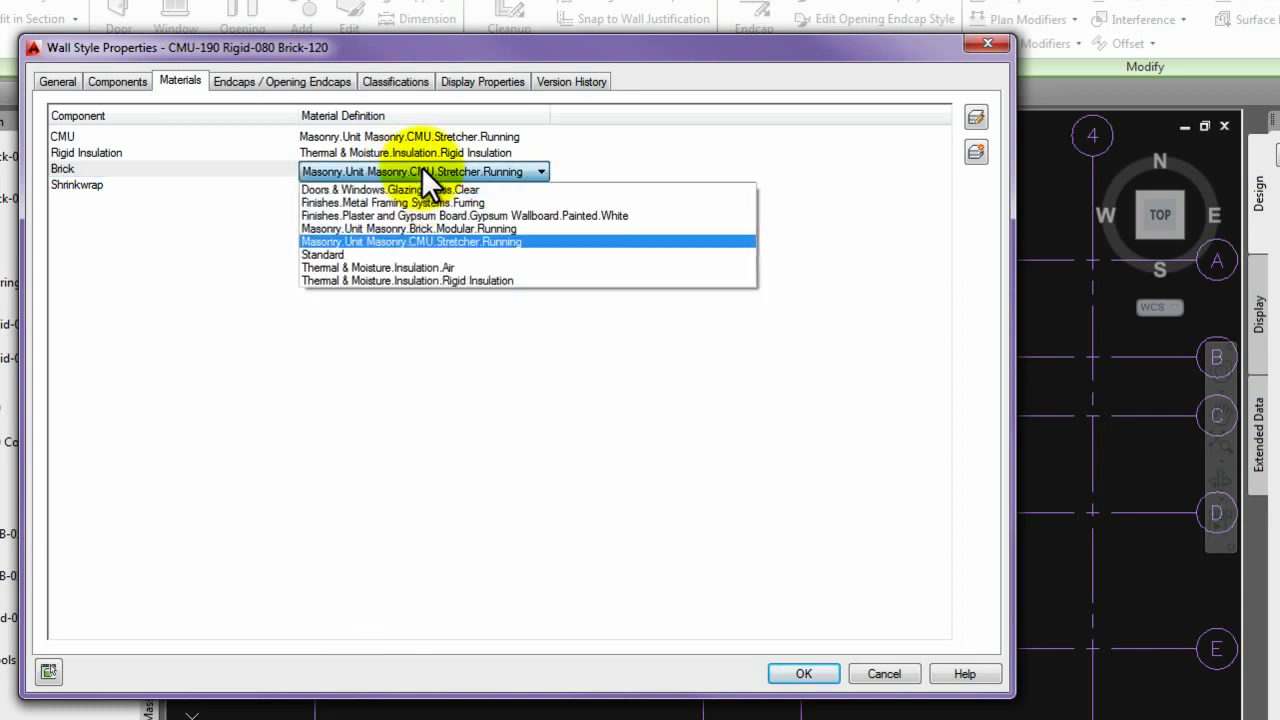
pyautogui.click(340, 254)
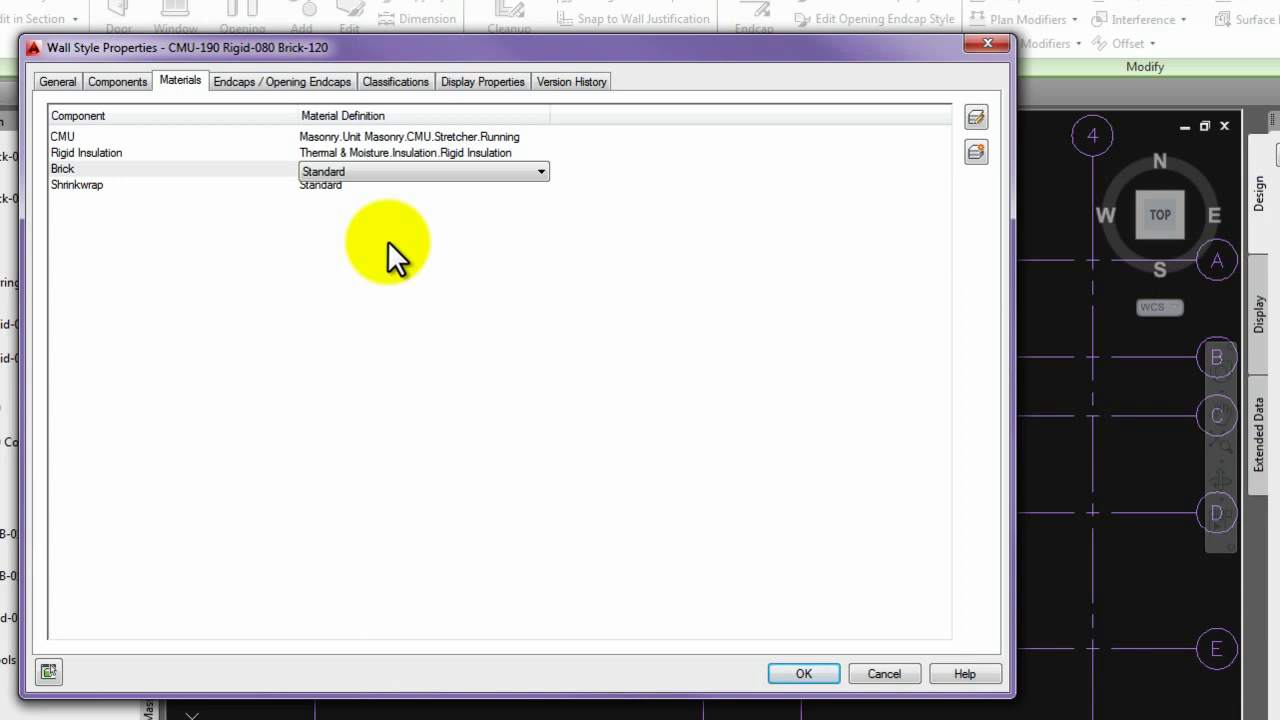
# Set the opening endcaps for doors, door/window assemblies, openings and windows to Standard and accept the wall style changes
pyautogui.click(274, 84)
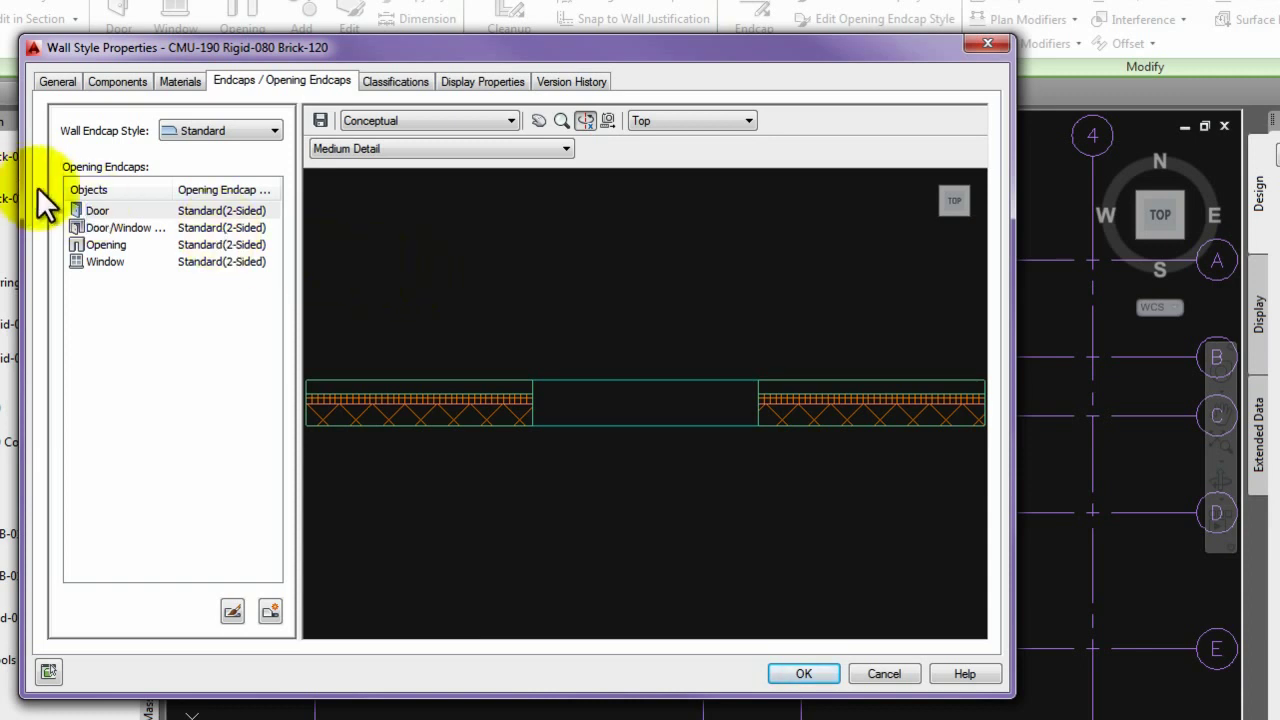
pyautogui.click(240, 212)
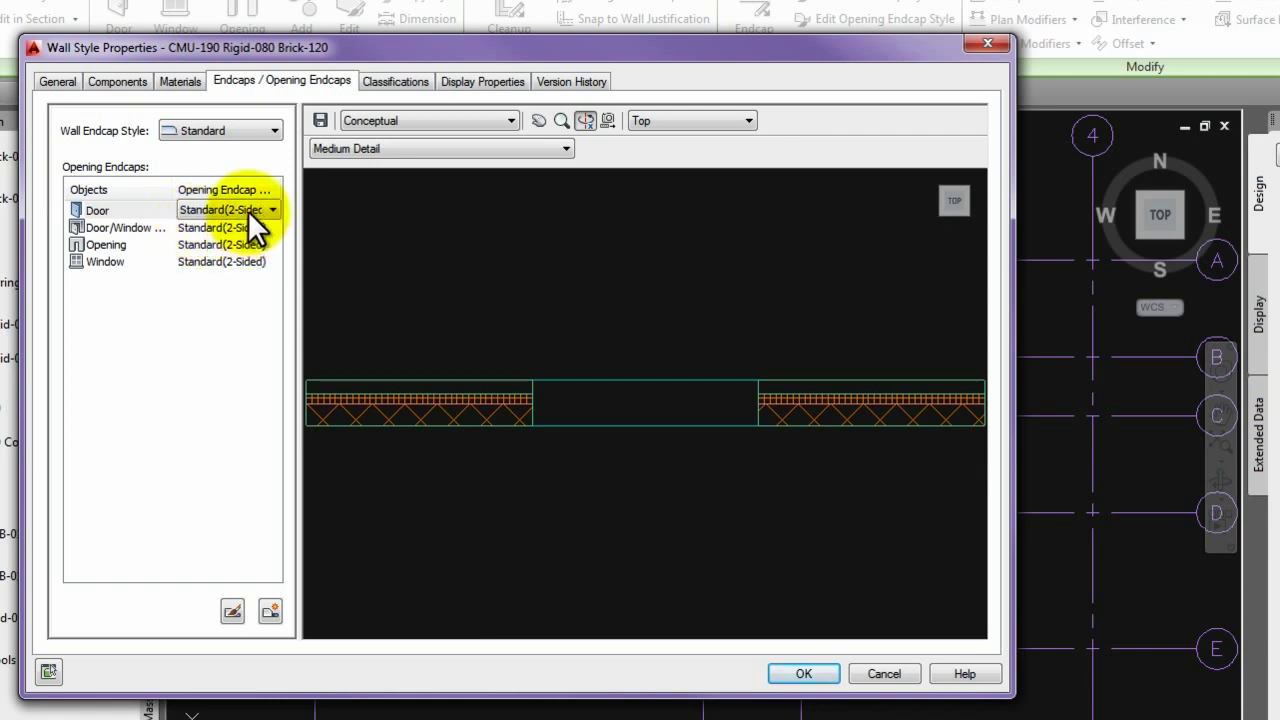
pyautogui.click(264, 209)
pyautogui.click(226, 238)
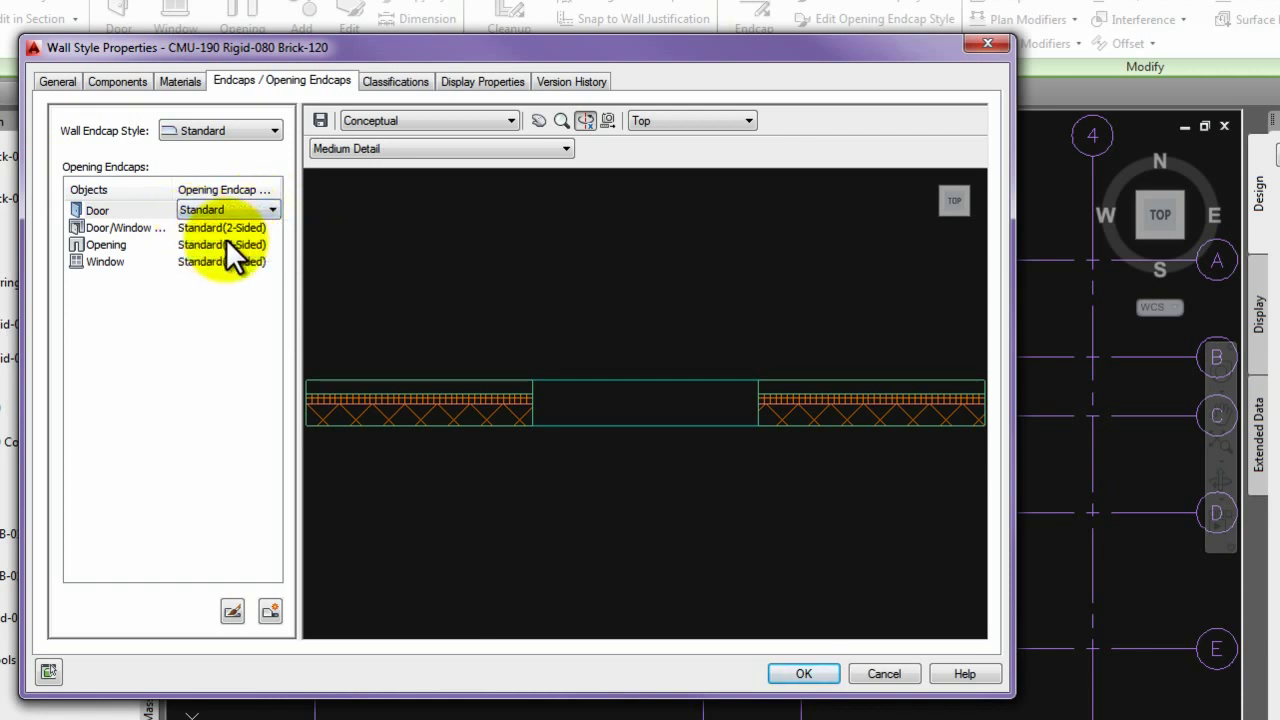
pyautogui.click(242, 228)
pyautogui.click(245, 232)
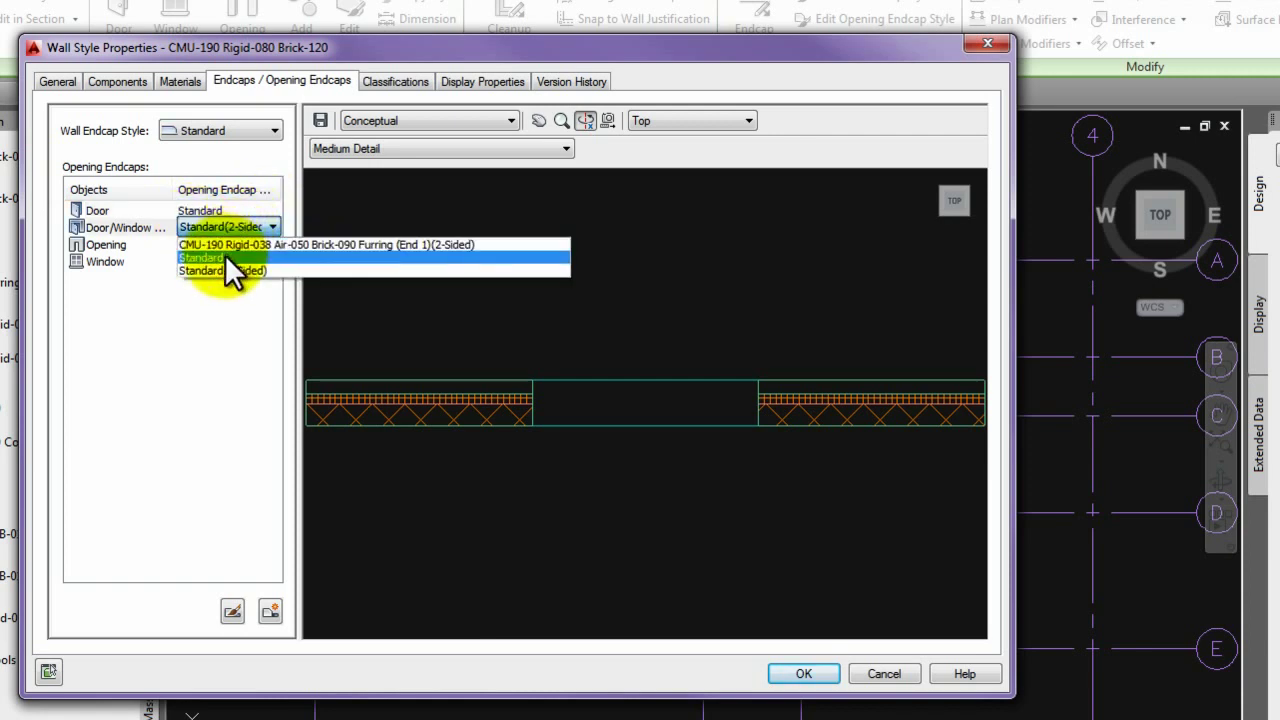
pyautogui.click(226, 254)
pyautogui.click(224, 245)
pyautogui.click(229, 243)
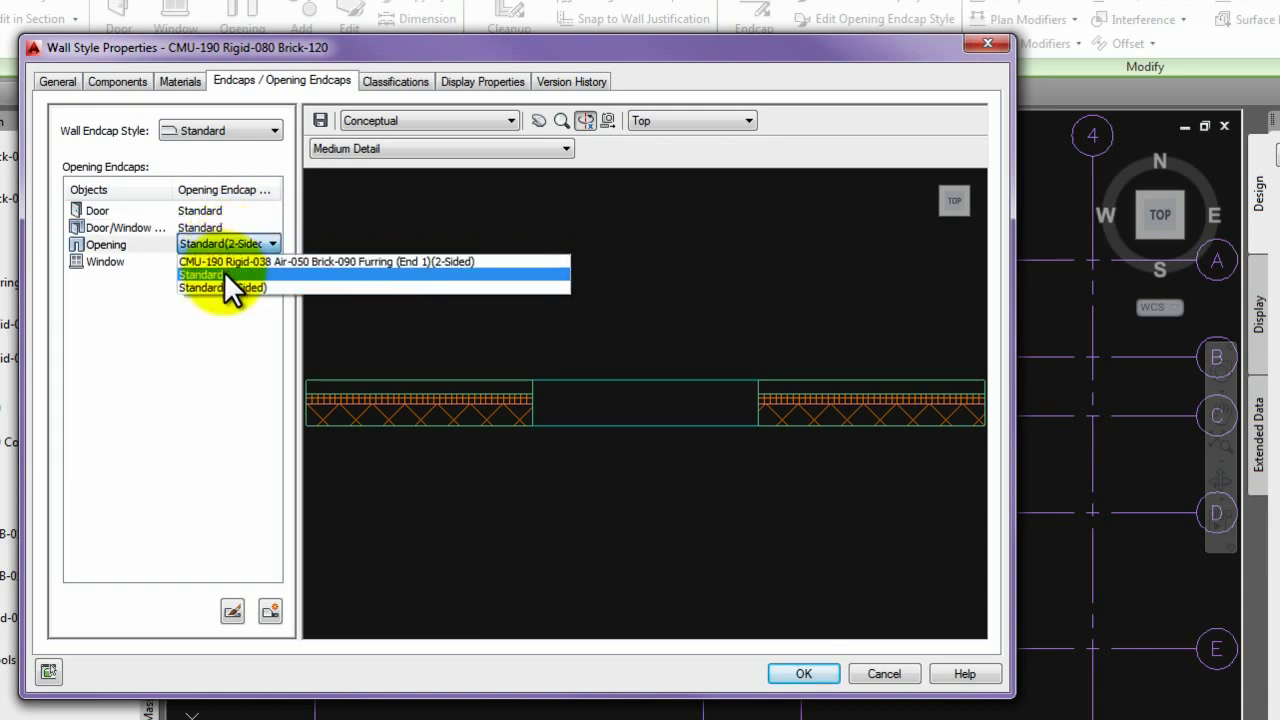
pyautogui.click(224, 271)
pyautogui.click(225, 262)
pyautogui.click(224, 258)
pyautogui.click(222, 280)
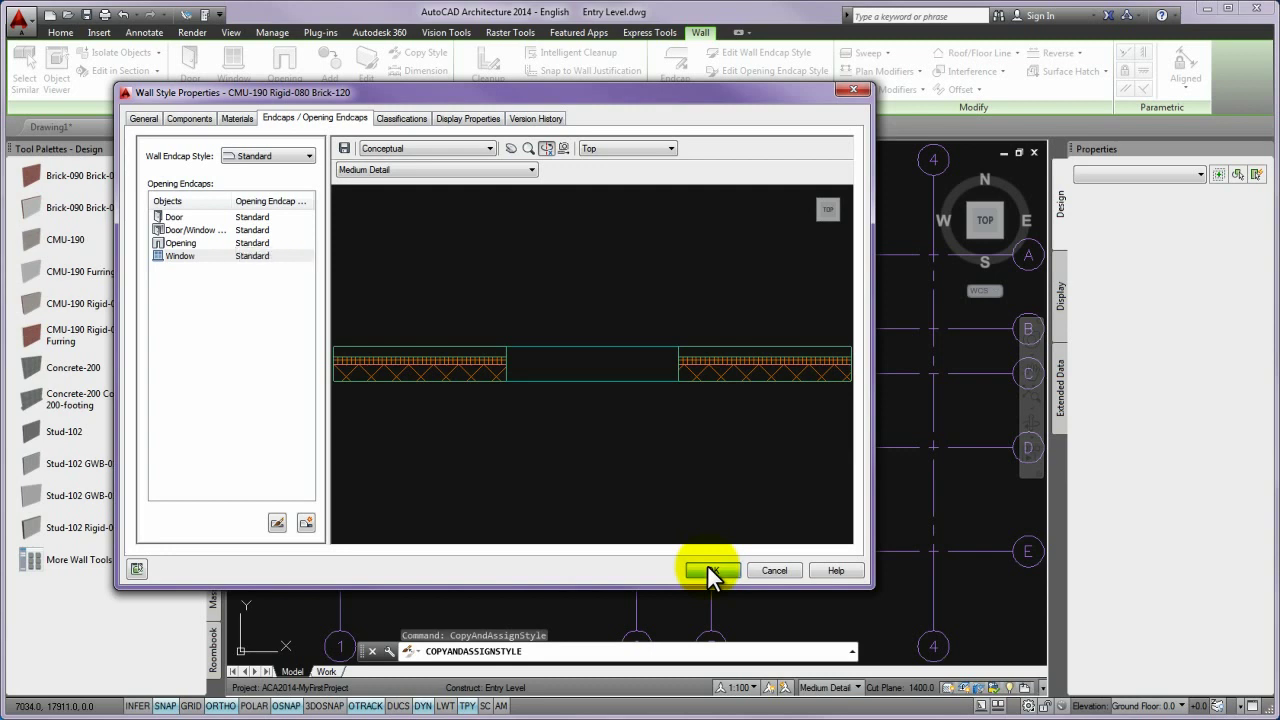
pyautogui.click(709, 569)
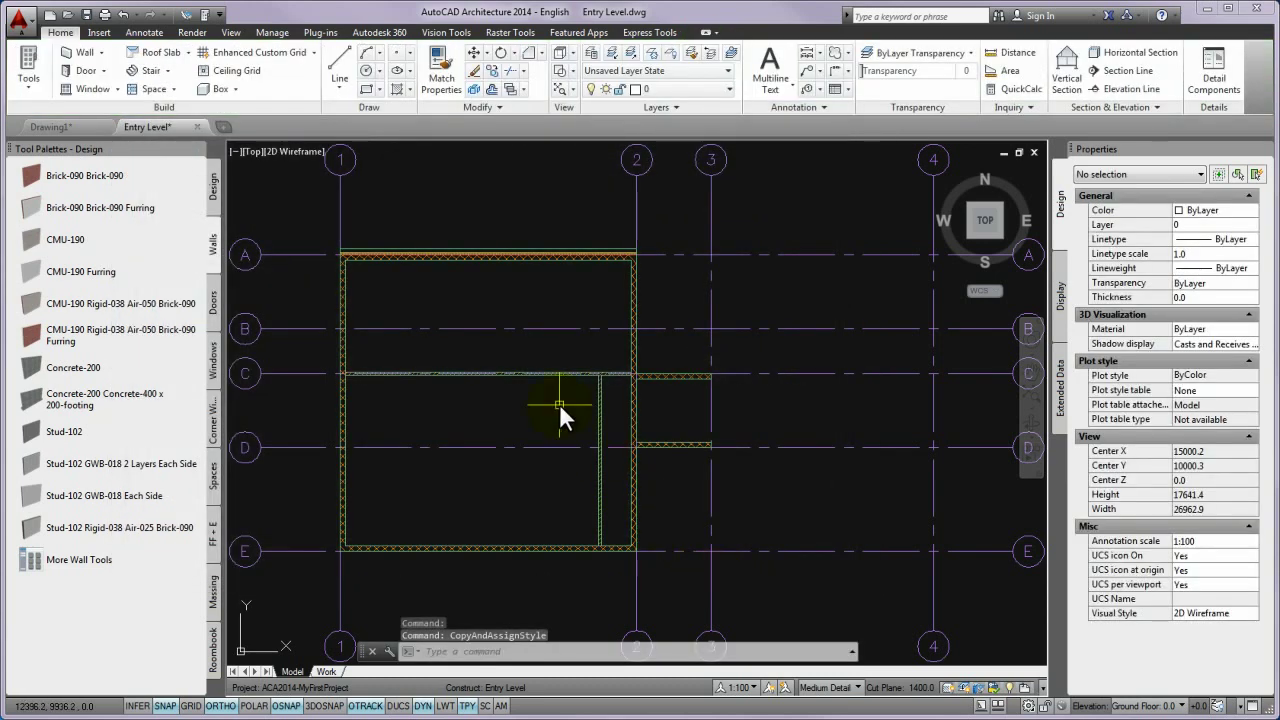
# Assign the CMU-190 Rigid-080 Brick-120 style to the walls along grids 1, E and 2 and the two short walls along grids C and D
pyautogui.scroll(3, 514, 309)
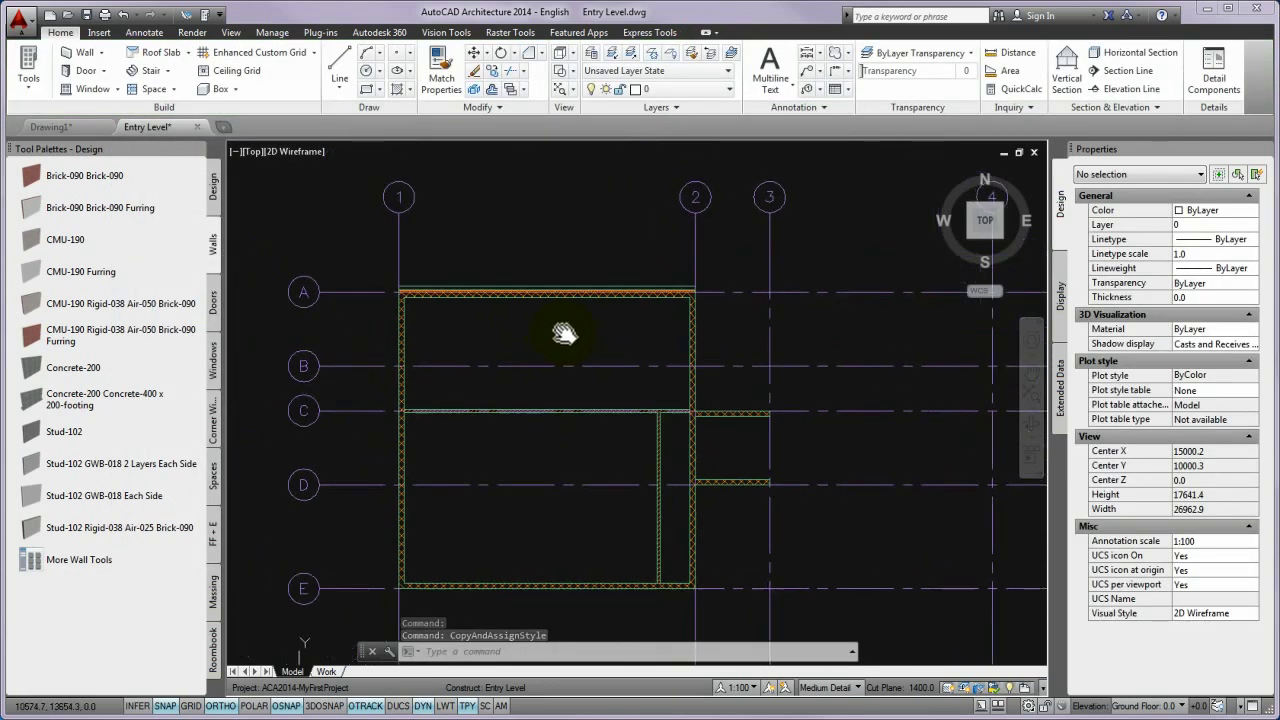
pyautogui.moveTo(569, 331)
pyautogui.mouseDown(button='middle')
pyautogui.moveTo(540, 312)
pyautogui.moveTo(583, 317)
pyautogui.moveTo(624, 347)
pyautogui.mouseUp(button='middle')
pyautogui.scroll(2, 540, 312)
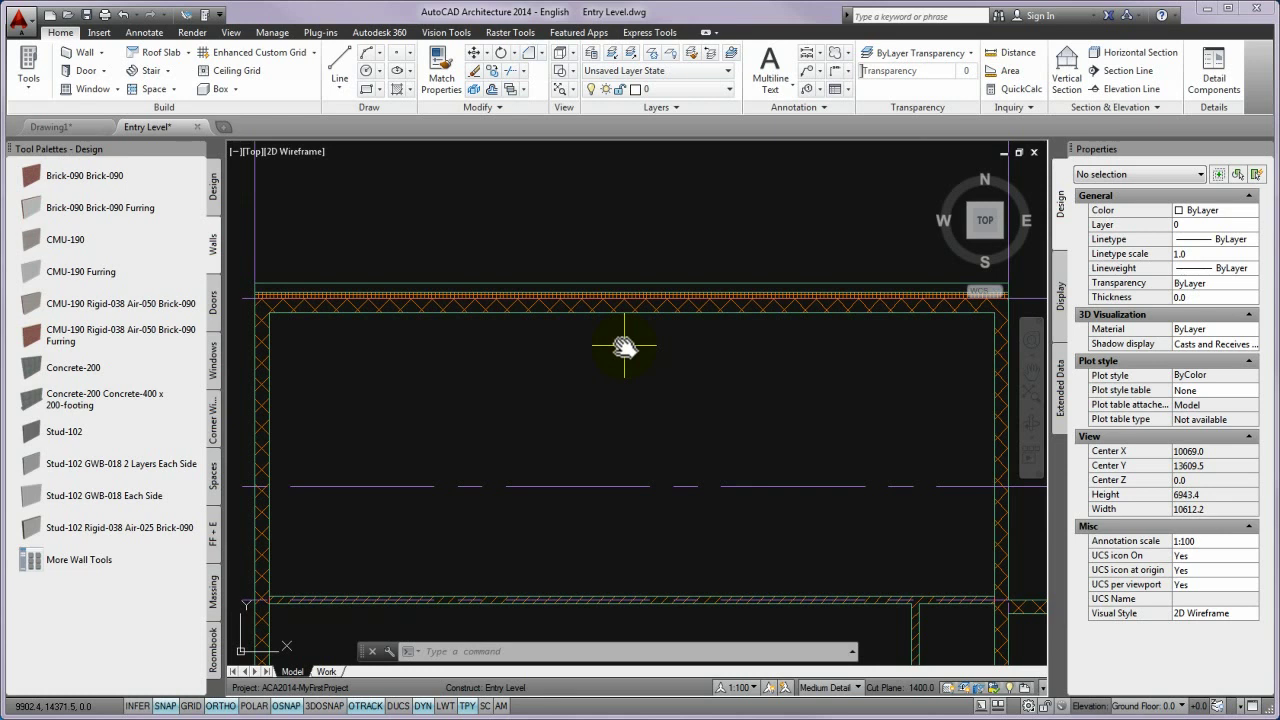
pyautogui.scroll(-2, 623, 350)
pyautogui.scroll(-2, 623, 365)
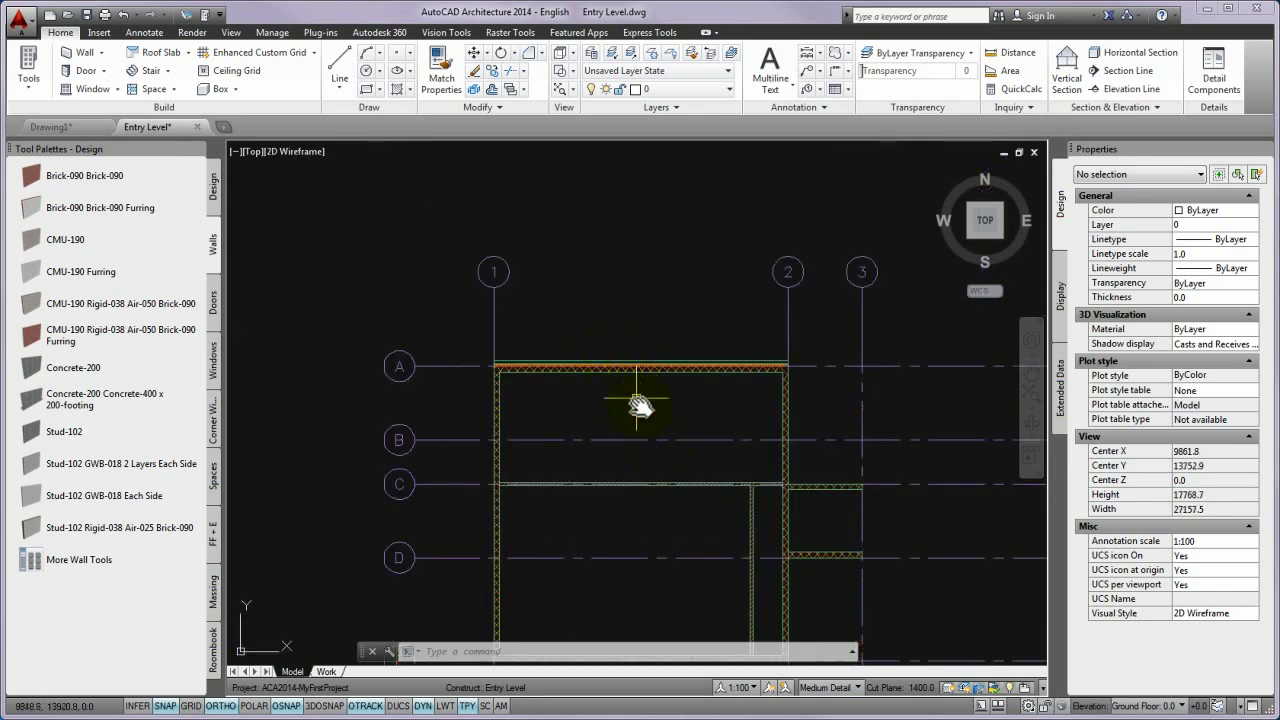
pyautogui.moveTo(638, 405); pyautogui.dragTo(592, 326)
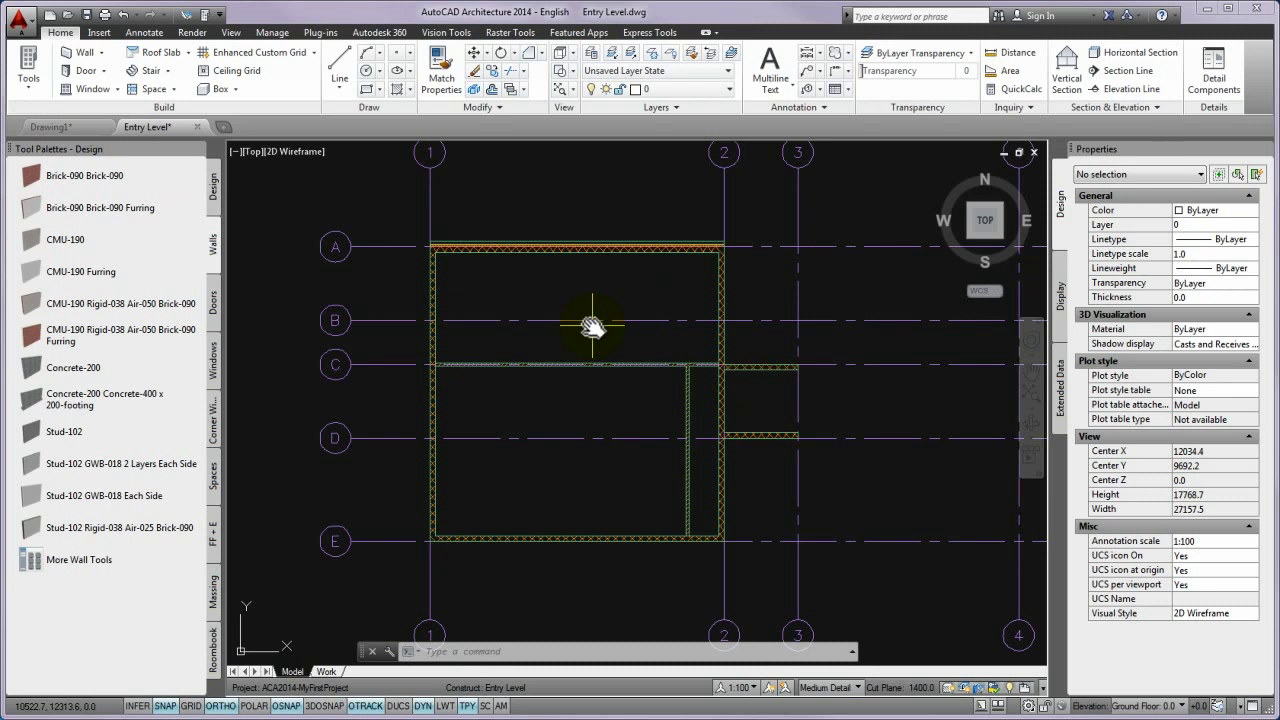
pyautogui.click(437, 295)
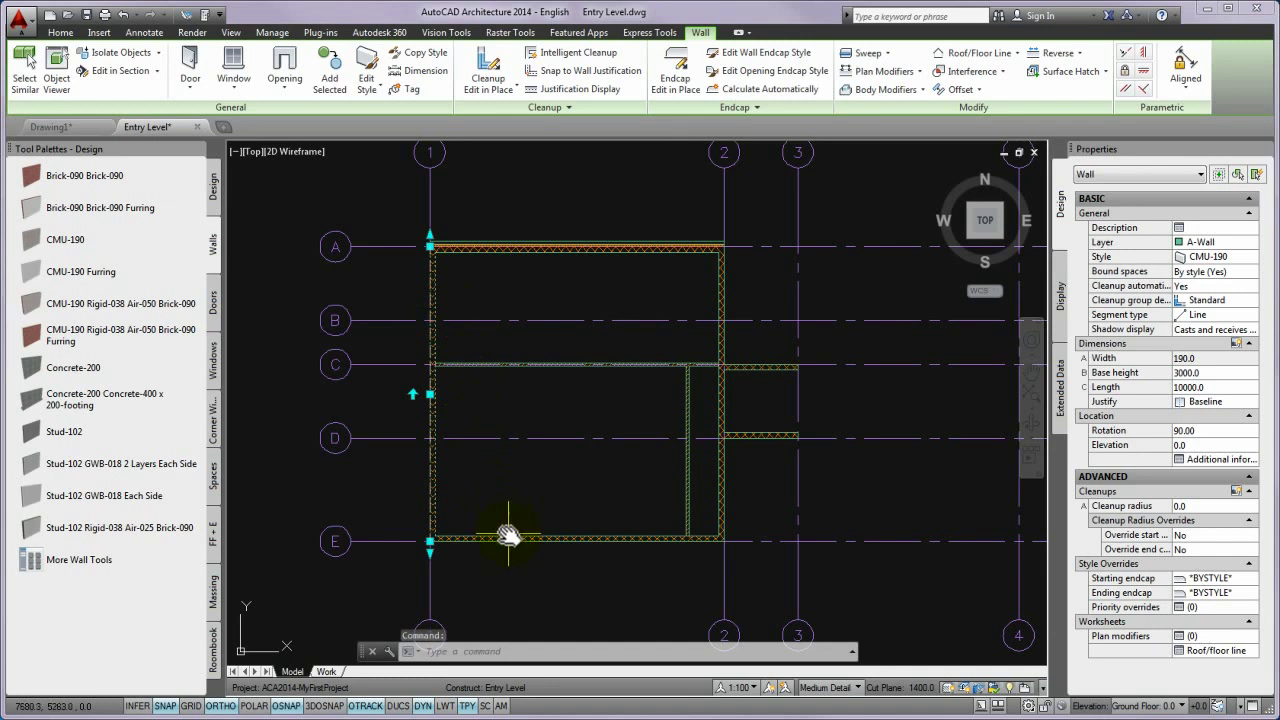
pyautogui.click(508, 537)
pyautogui.click(718, 493)
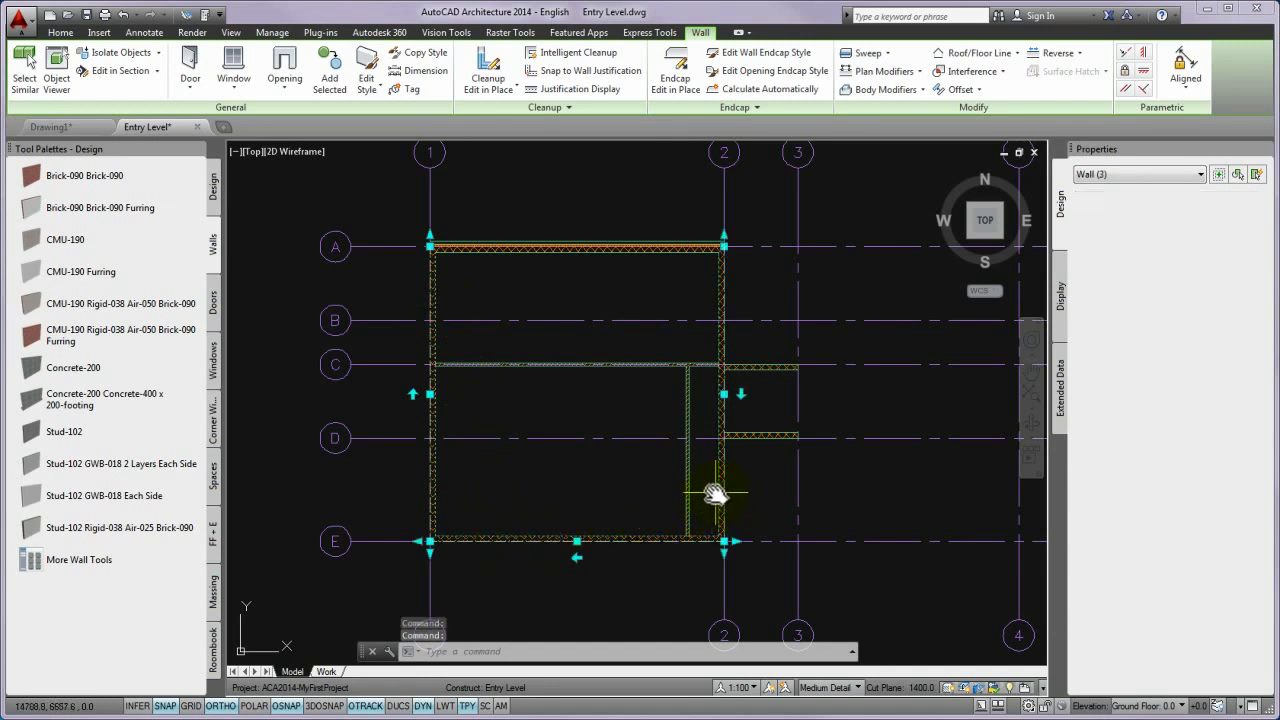
pyautogui.click(757, 435)
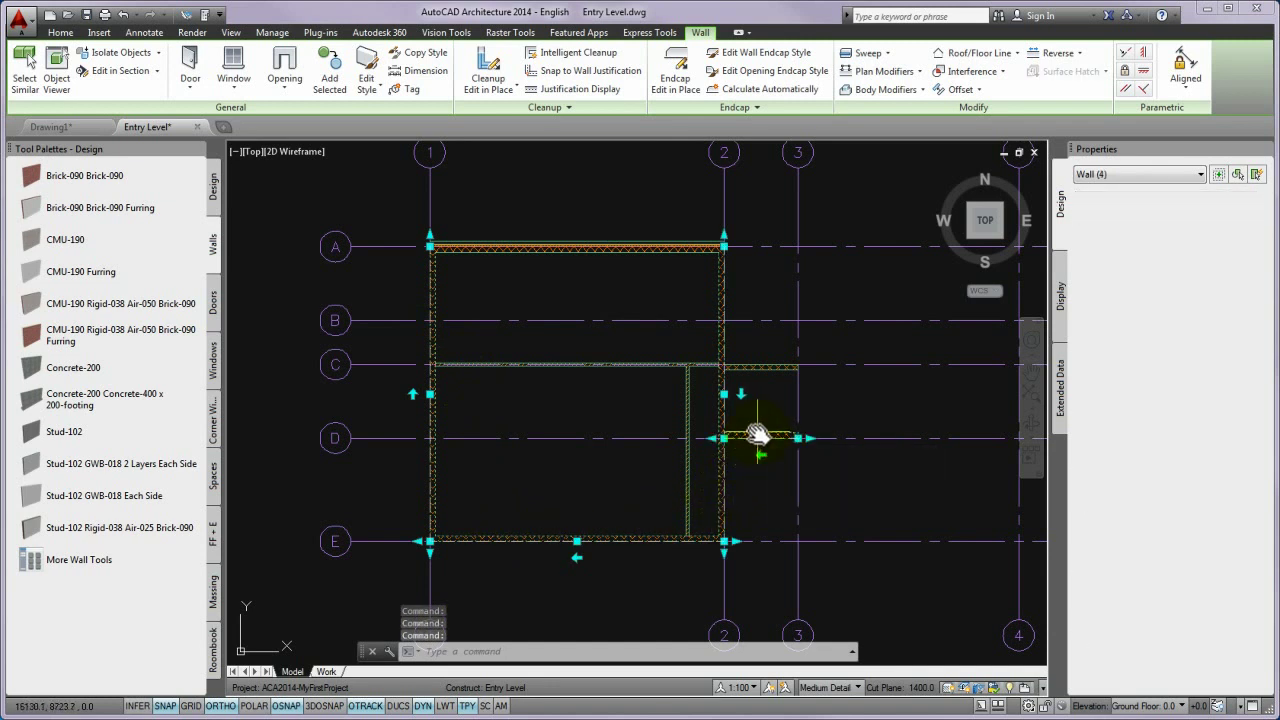
pyautogui.click(757, 368)
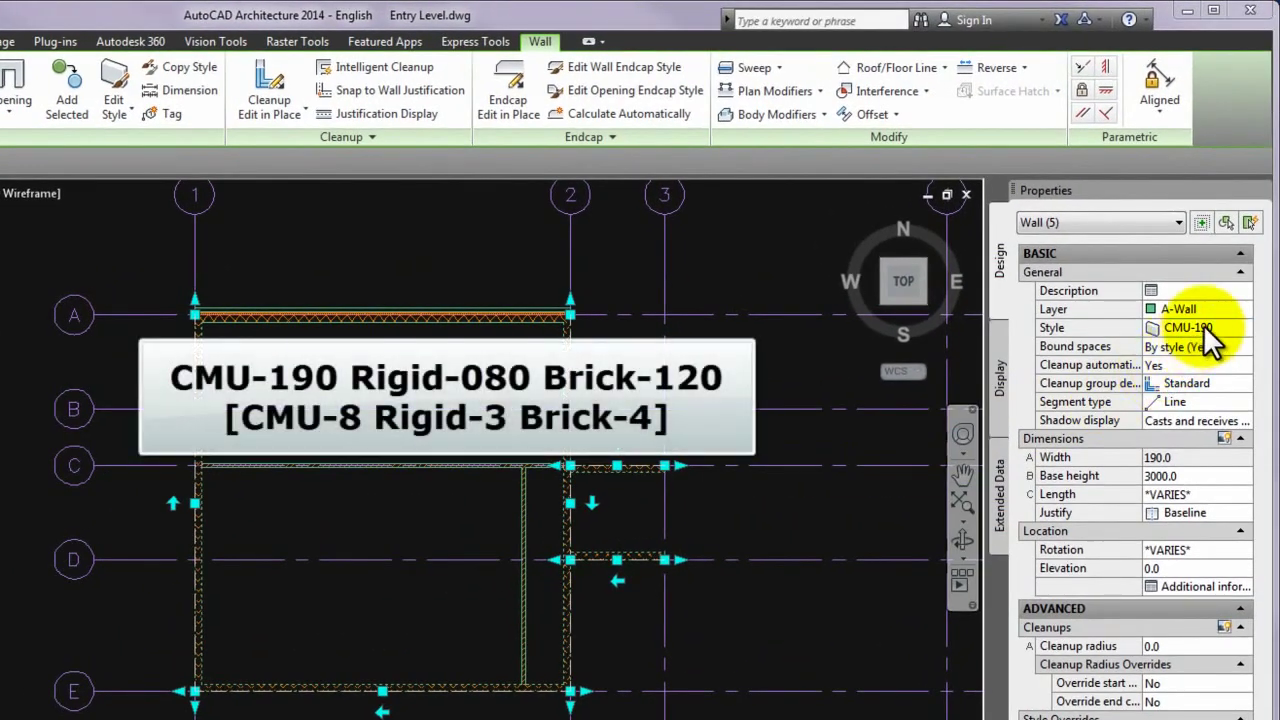
pyautogui.click(1203, 327)
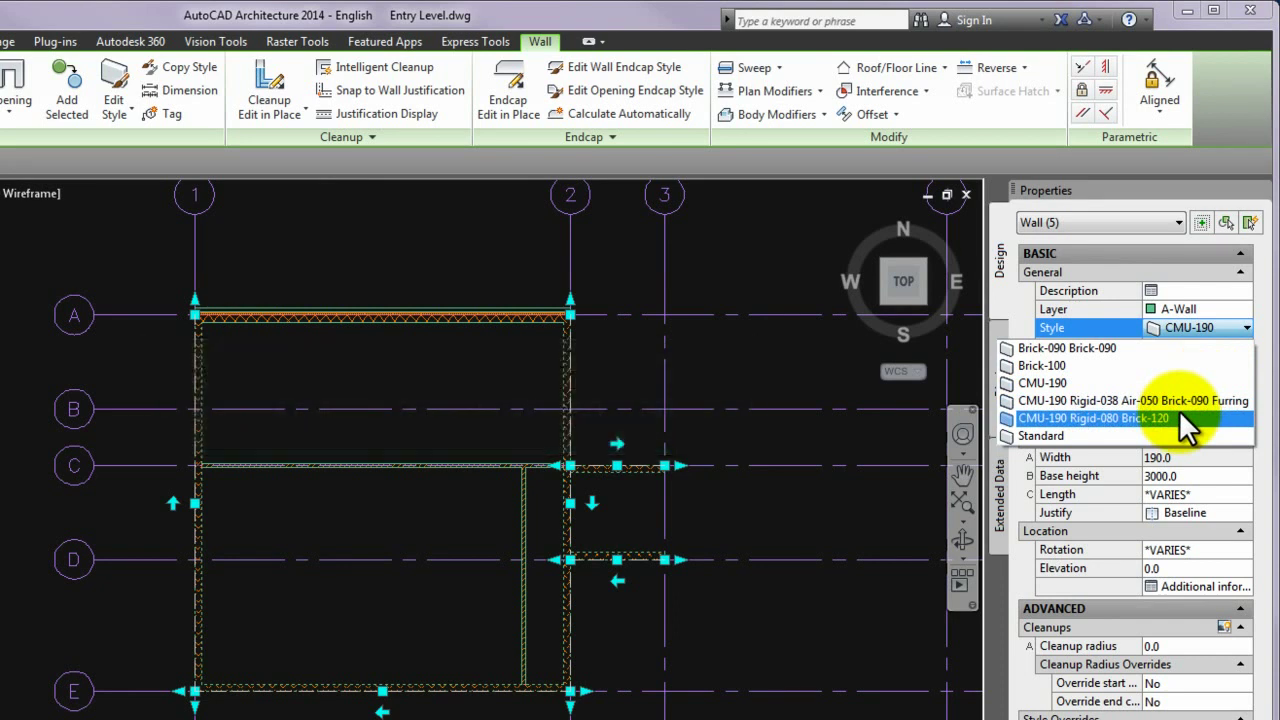
pyautogui.click(1179, 417)
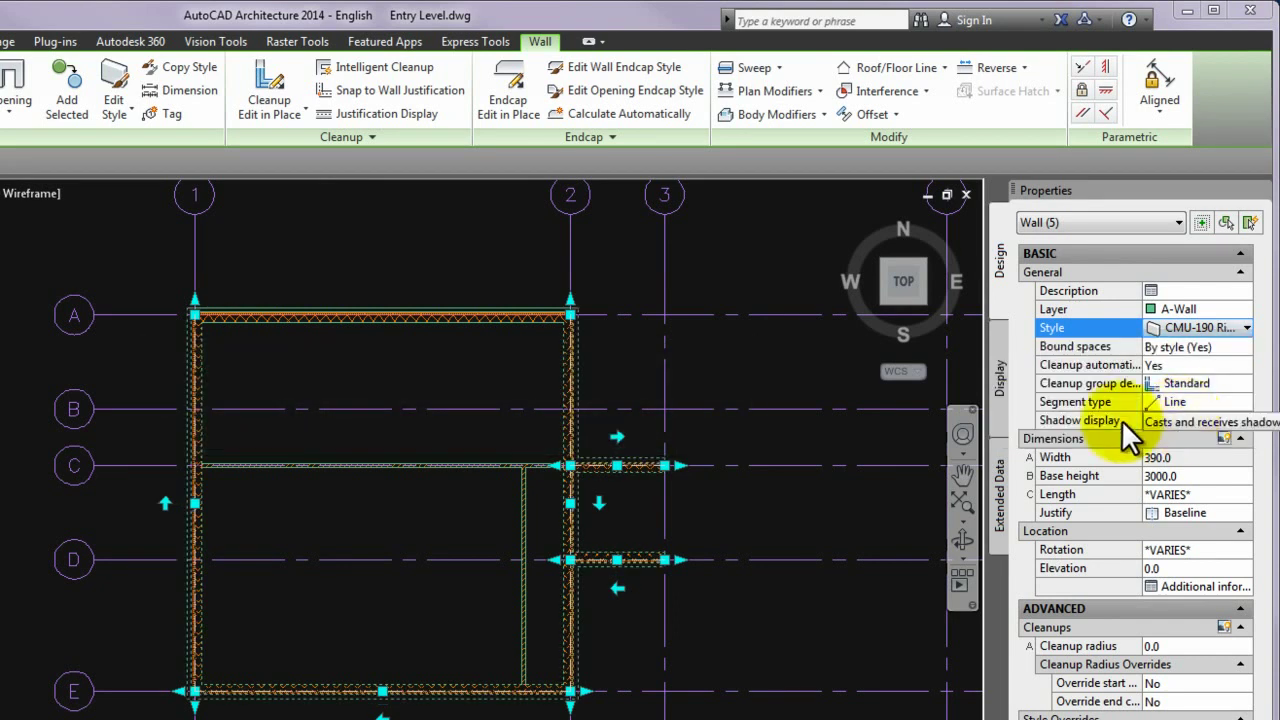